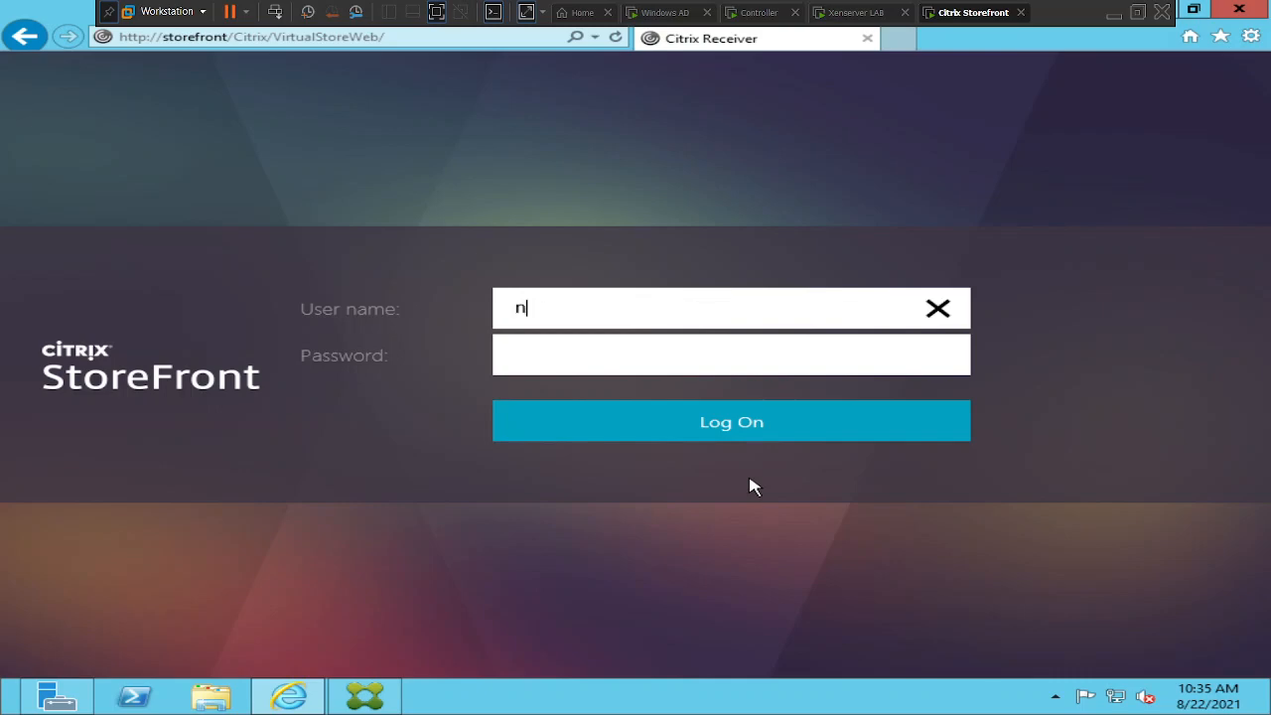
Sign in to StoreFront with the domain administrator user name and password
{"action": "type", "text": ".com"}
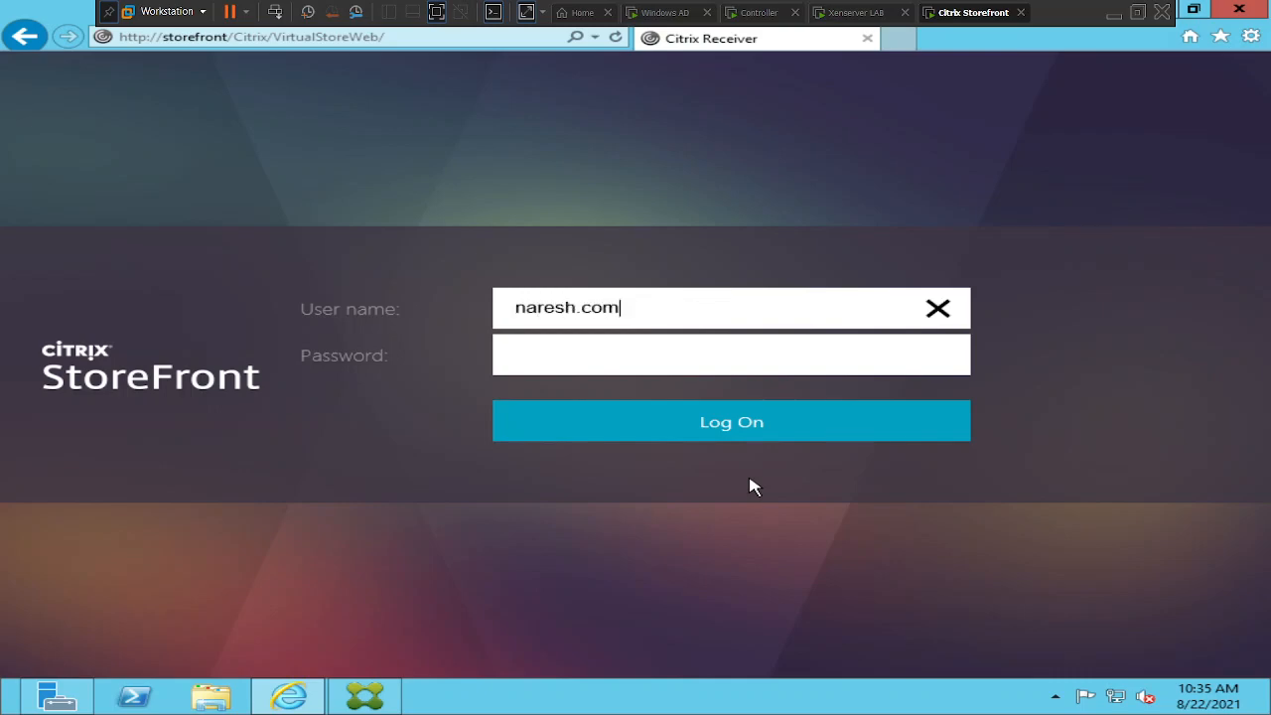
{"action": "type", "text": "\\administrator"}
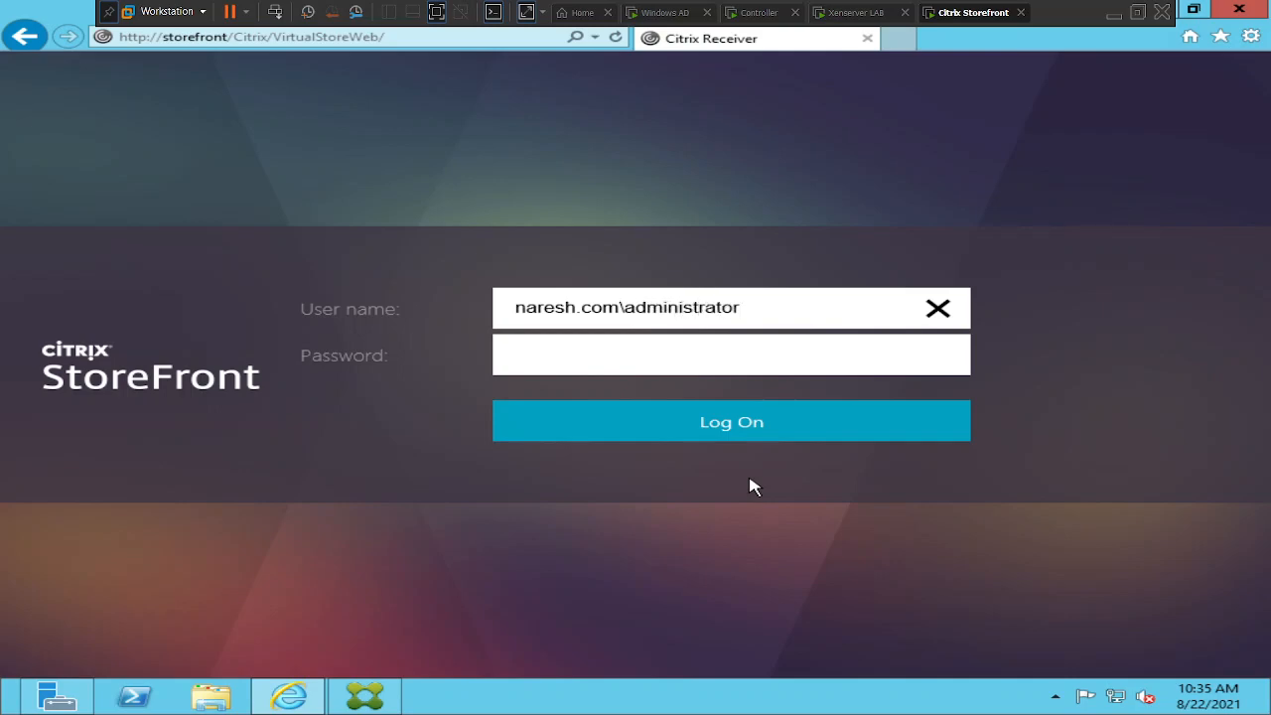
{"action": "key", "text": "Tab"}
{"action": "type", "text": "Password1"}
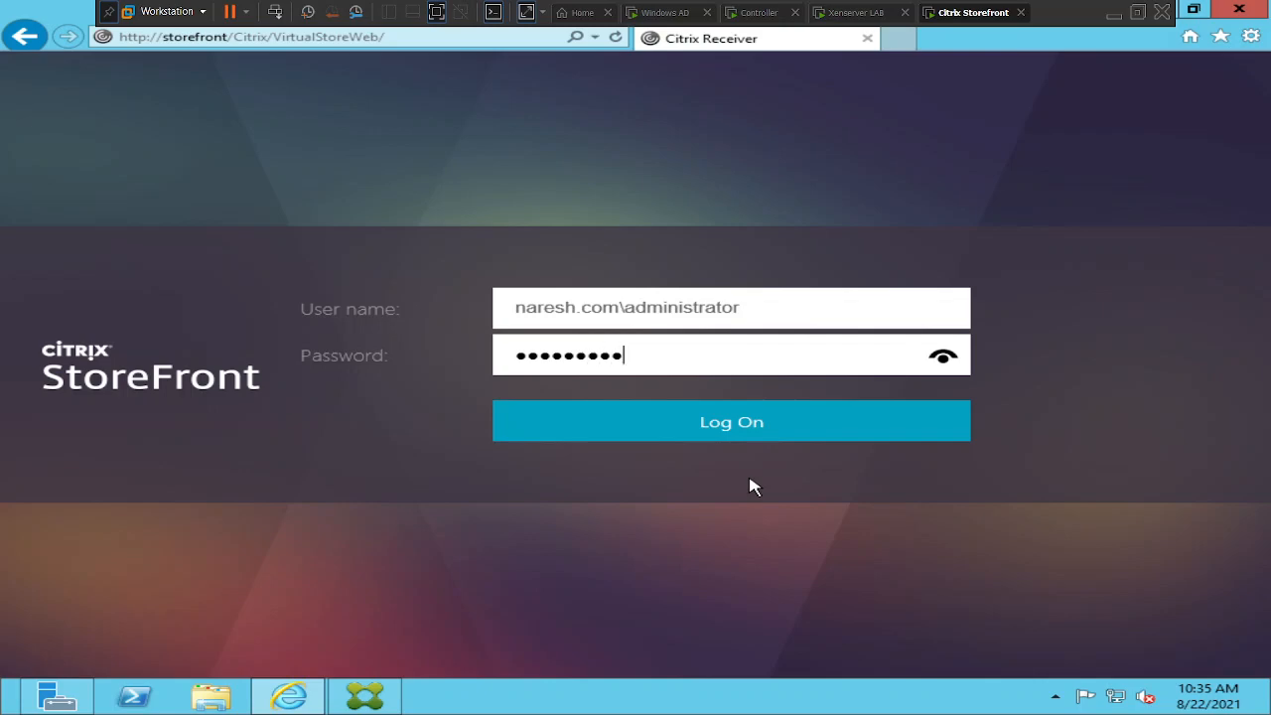
{"action": "type", "text": "23456"}
{"action": "left_click", "coordinate": [715, 435]}
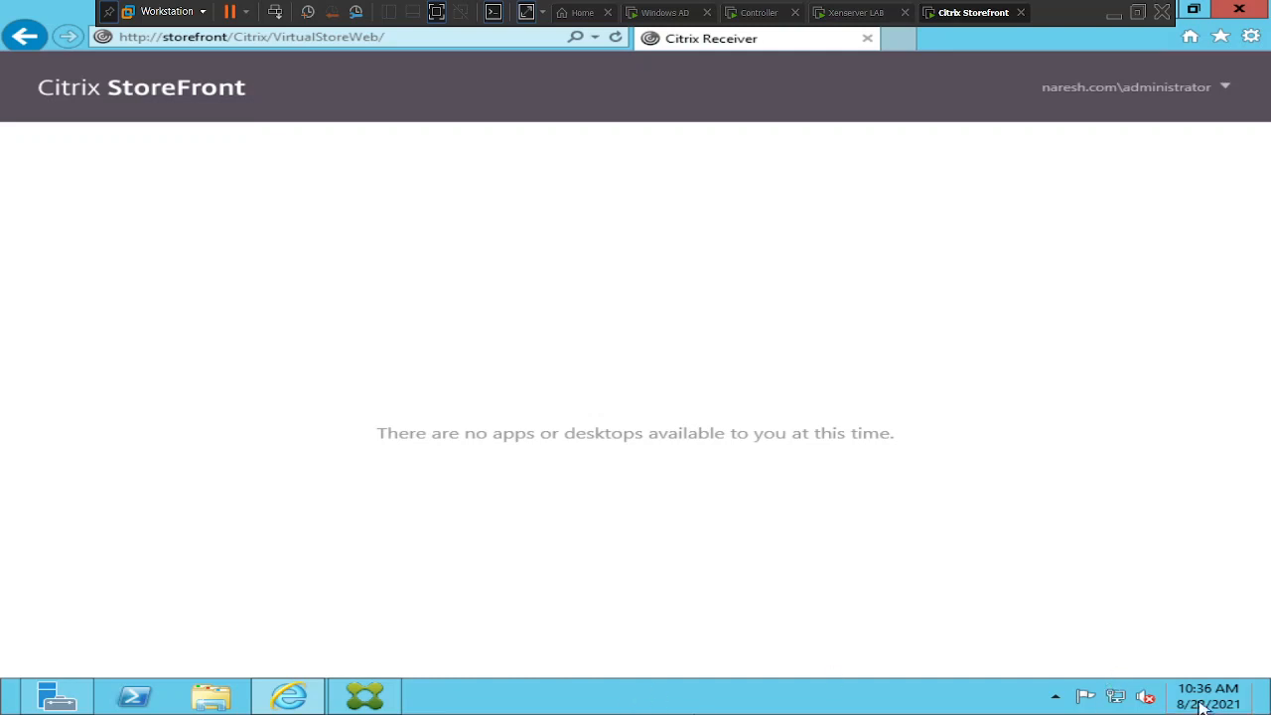
Search for 'services' and launch the Services console
{"action": "mouse_move", "coordinate": [1267, 710]}
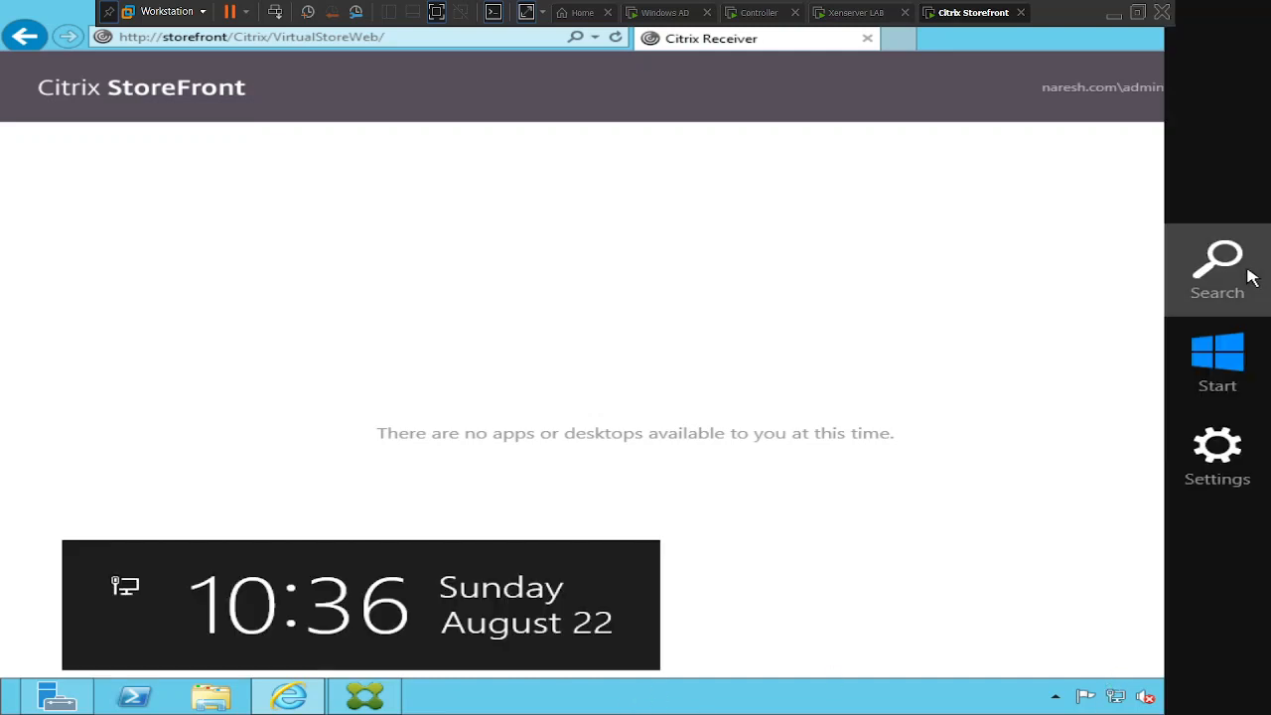
{"action": "left_click", "coordinate": [1252, 278]}
{"action": "type", "text": "sr"}
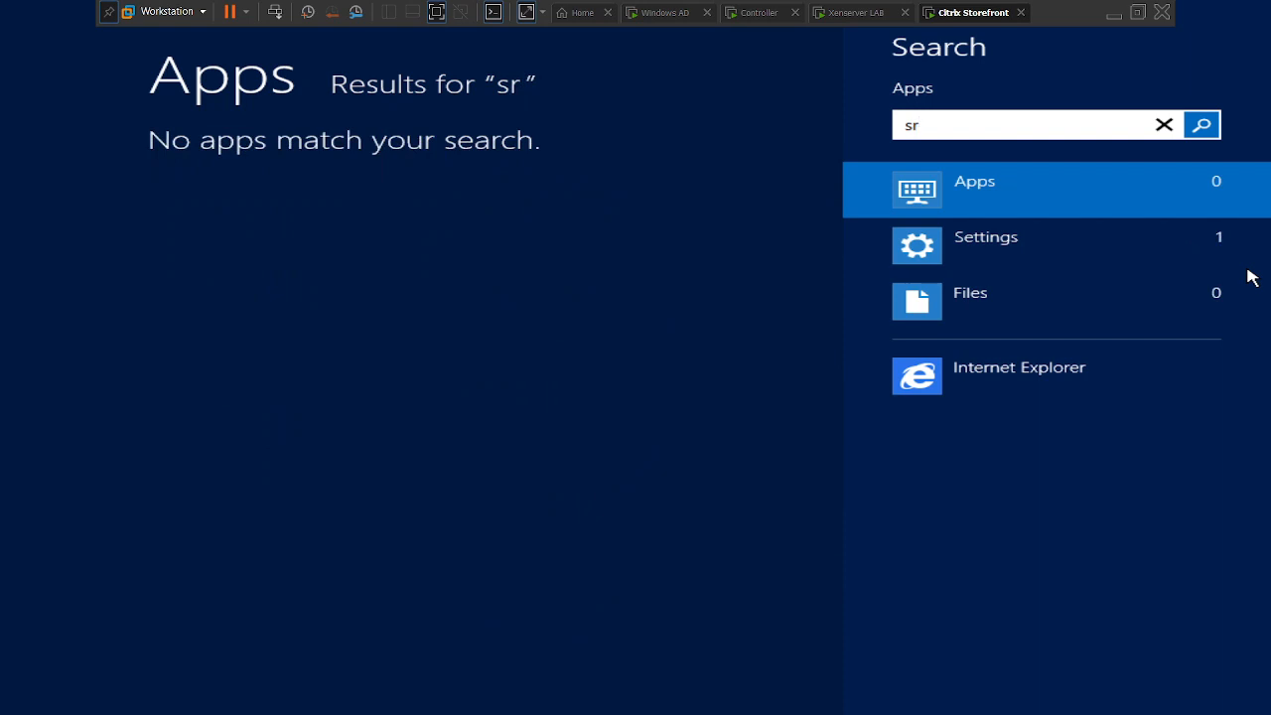
{"action": "key", "text": "BackSpace"}
{"action": "type", "text": "ervices"}
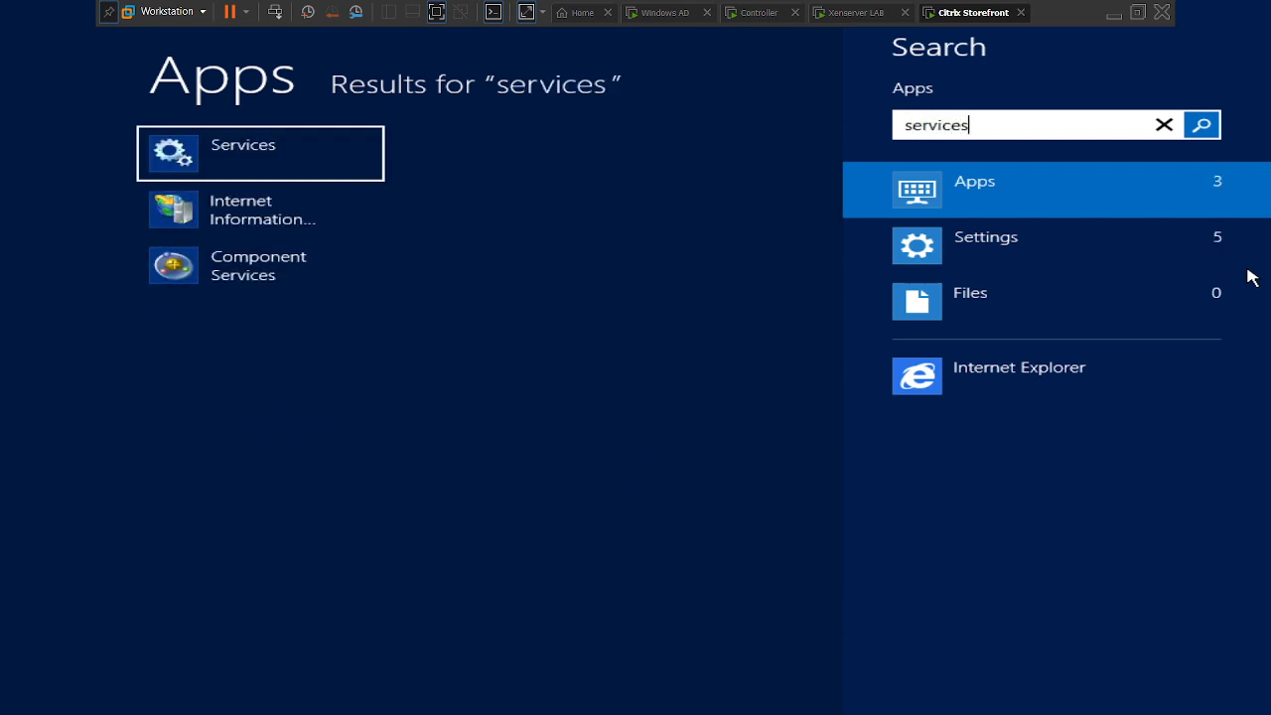
{"action": "left_click", "coordinate": [245, 170]}
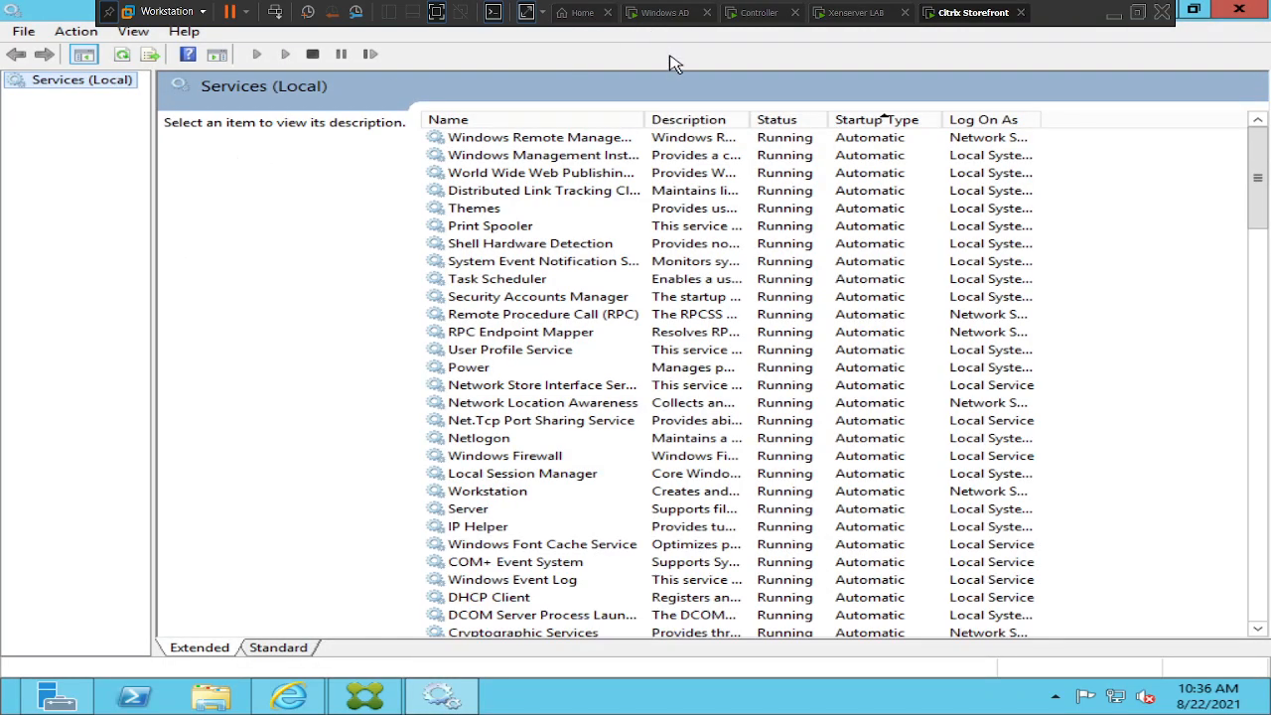
Sort by Startup Type, check each Citrix service's status, then minimize Services
{"action": "left_click", "coordinate": [887, 123]}
{"action": "left_click", "coordinate": [887, 123]}
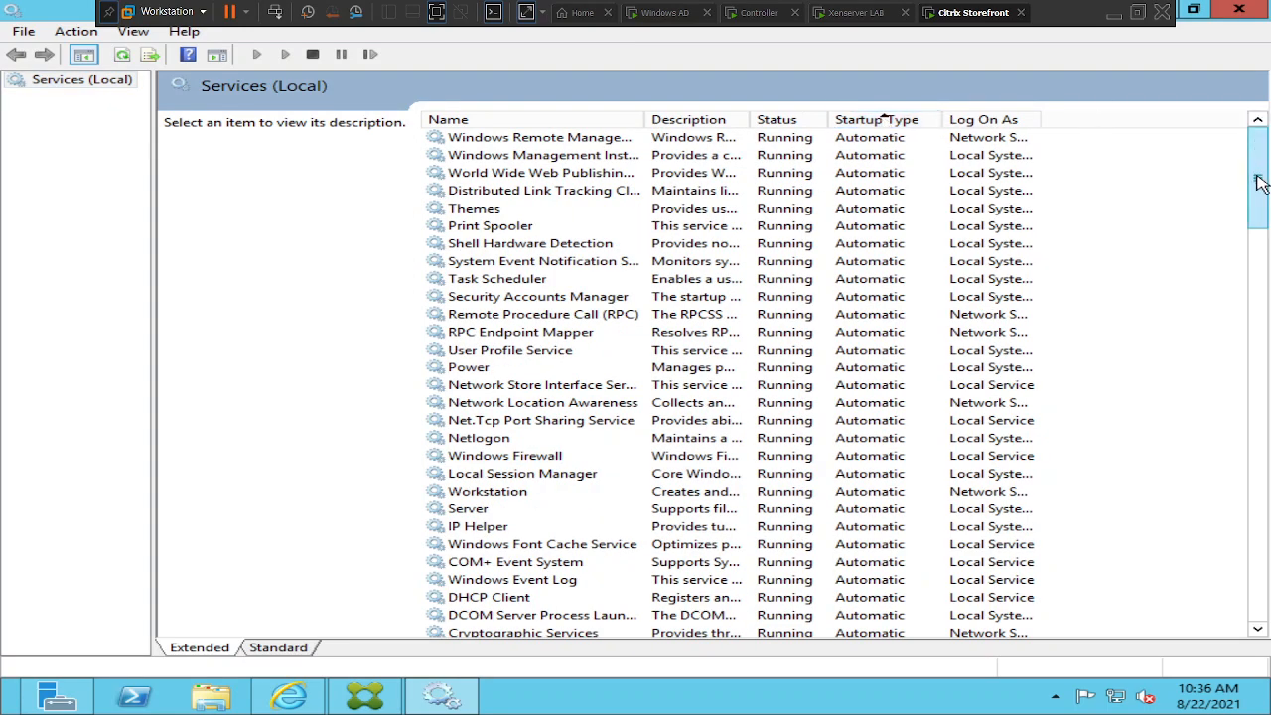
{"action": "left_click_drag", "start_coordinate": [1258, 171], "coordinate": [1262, 287]}
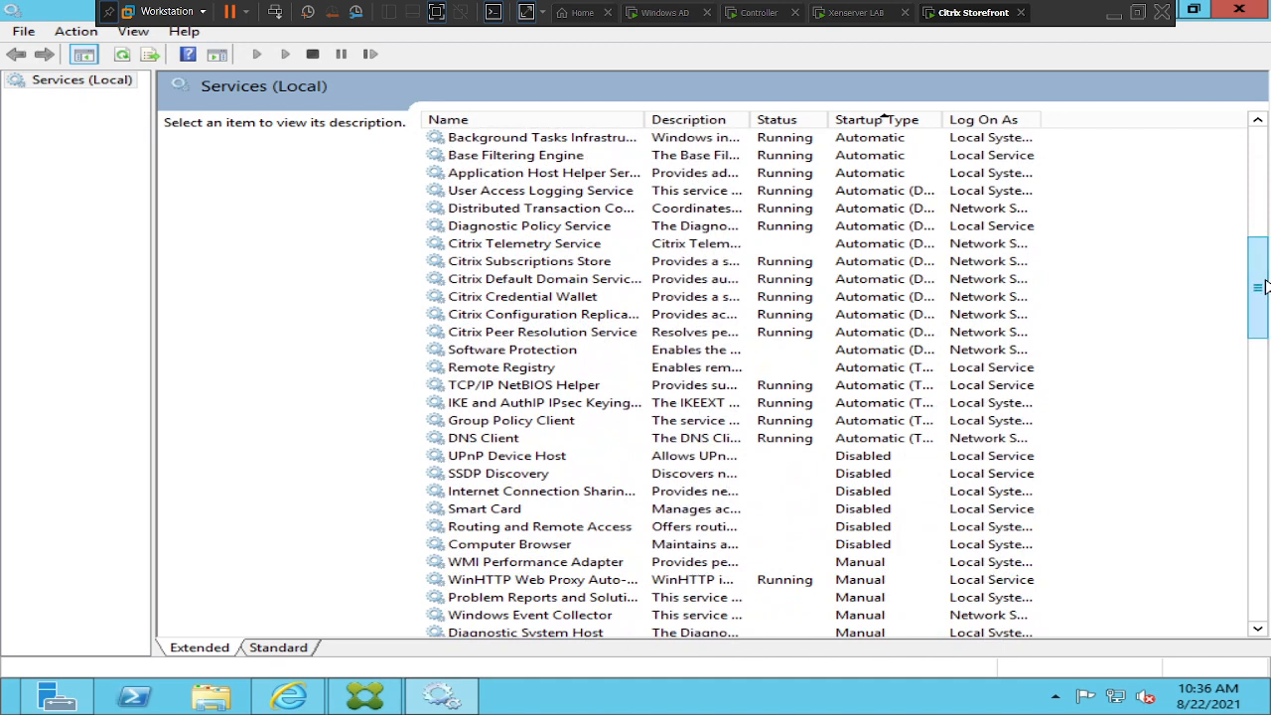
{"action": "left_click", "coordinate": [516, 246]}
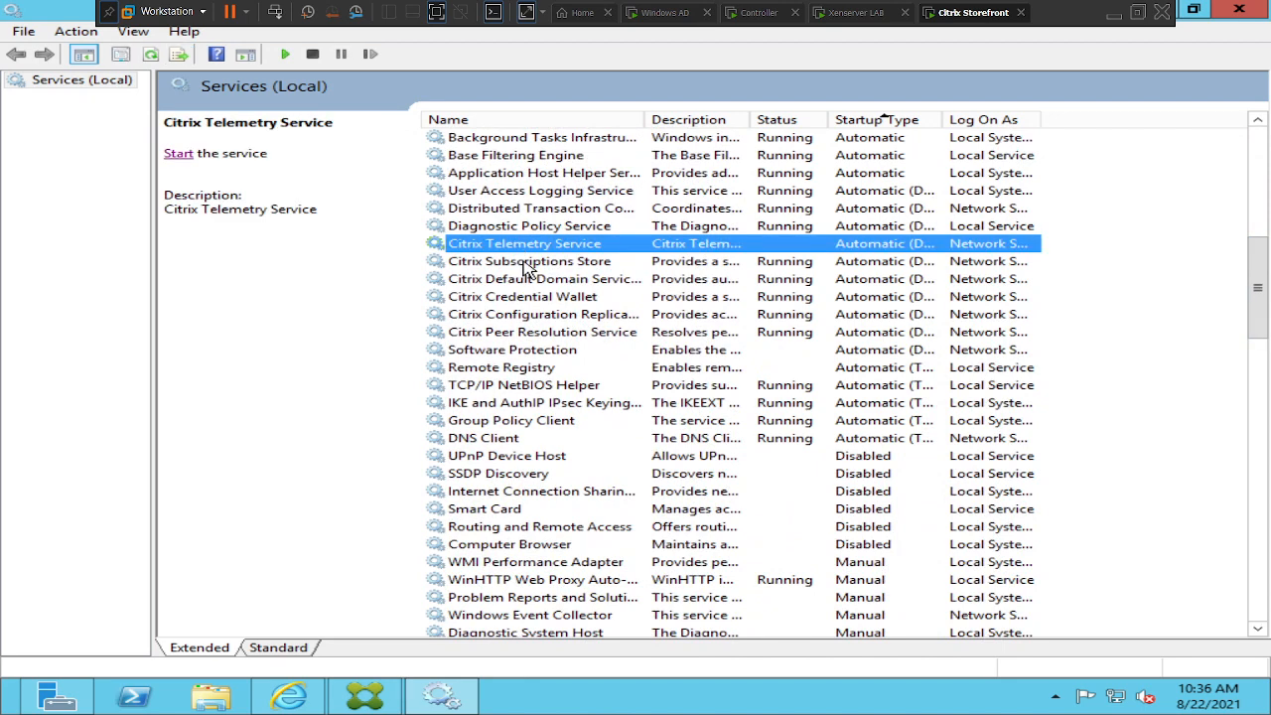
{"action": "left_click", "coordinate": [526, 264]}
{"action": "left_click", "coordinate": [537, 282]}
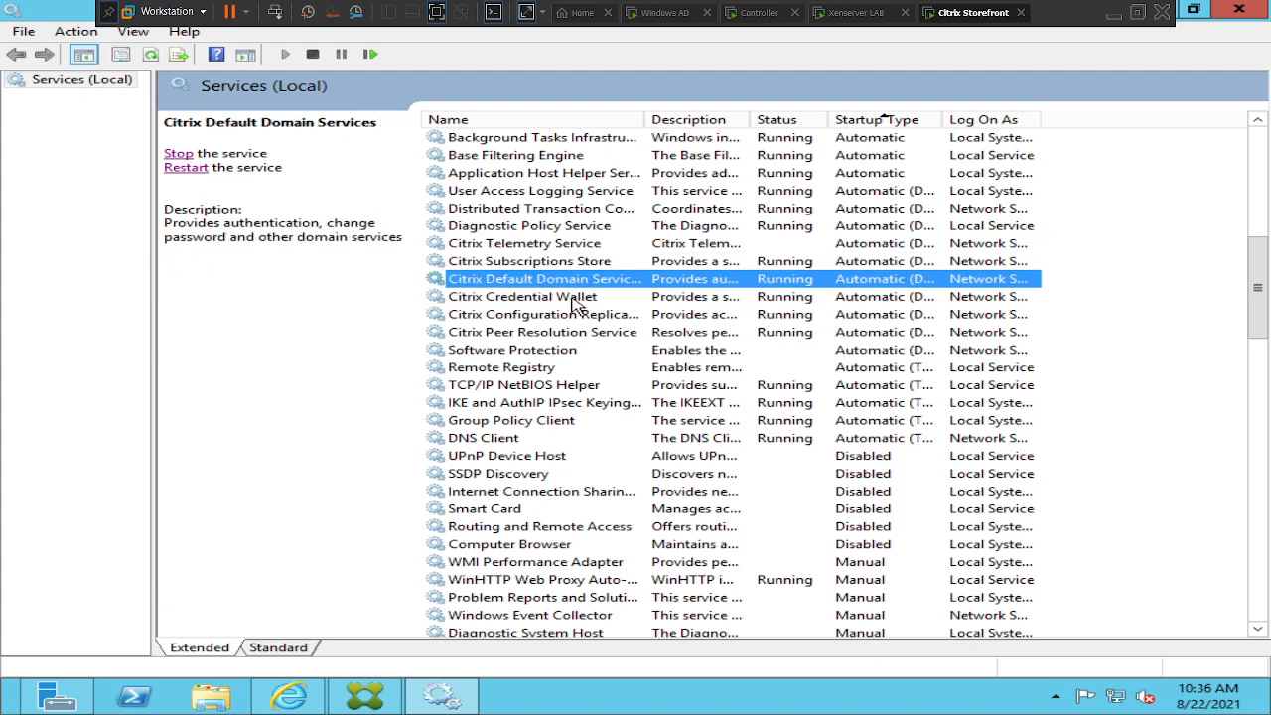
{"action": "left_click", "coordinate": [573, 299]}
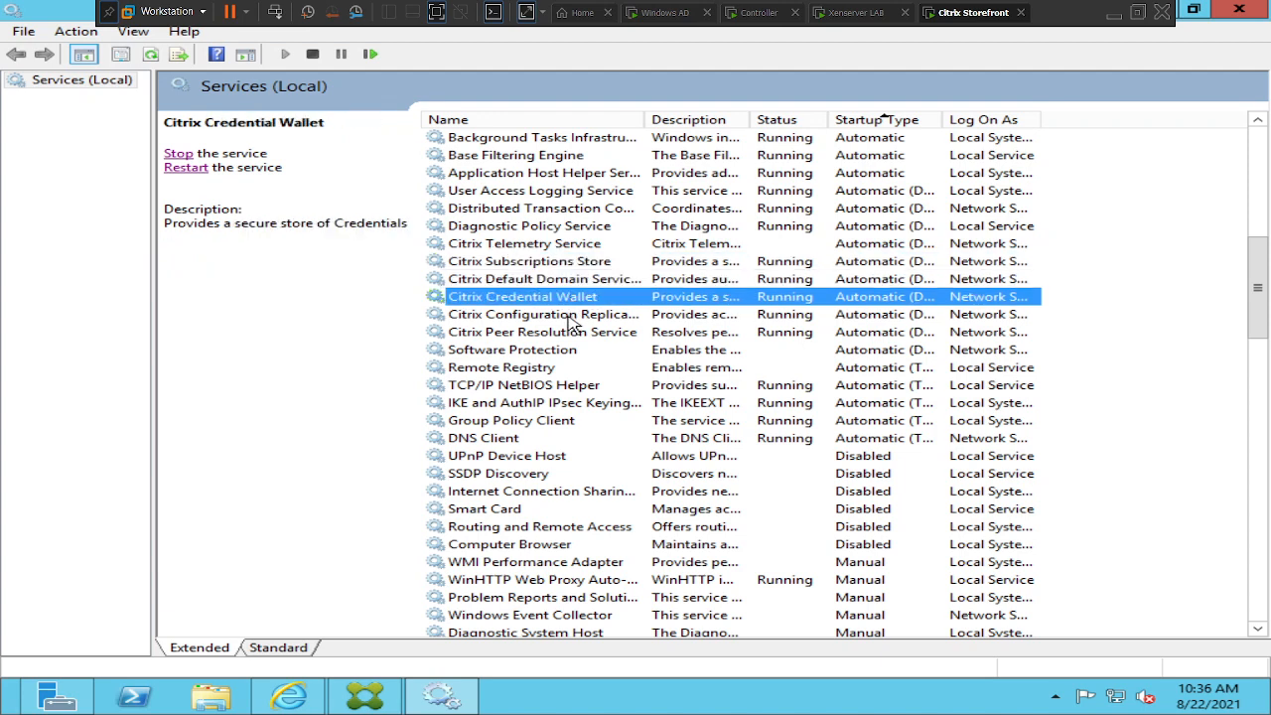
{"action": "left_click", "coordinate": [574, 317]}
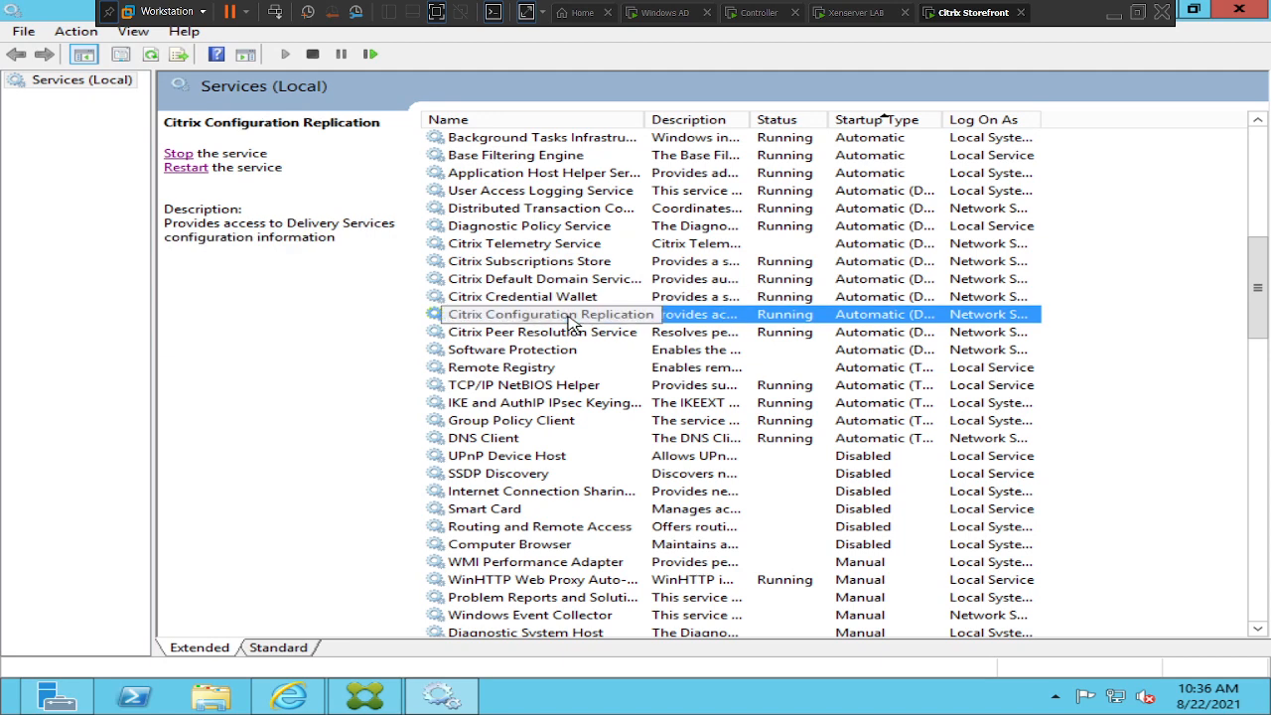
{"action": "left_click", "coordinate": [591, 340]}
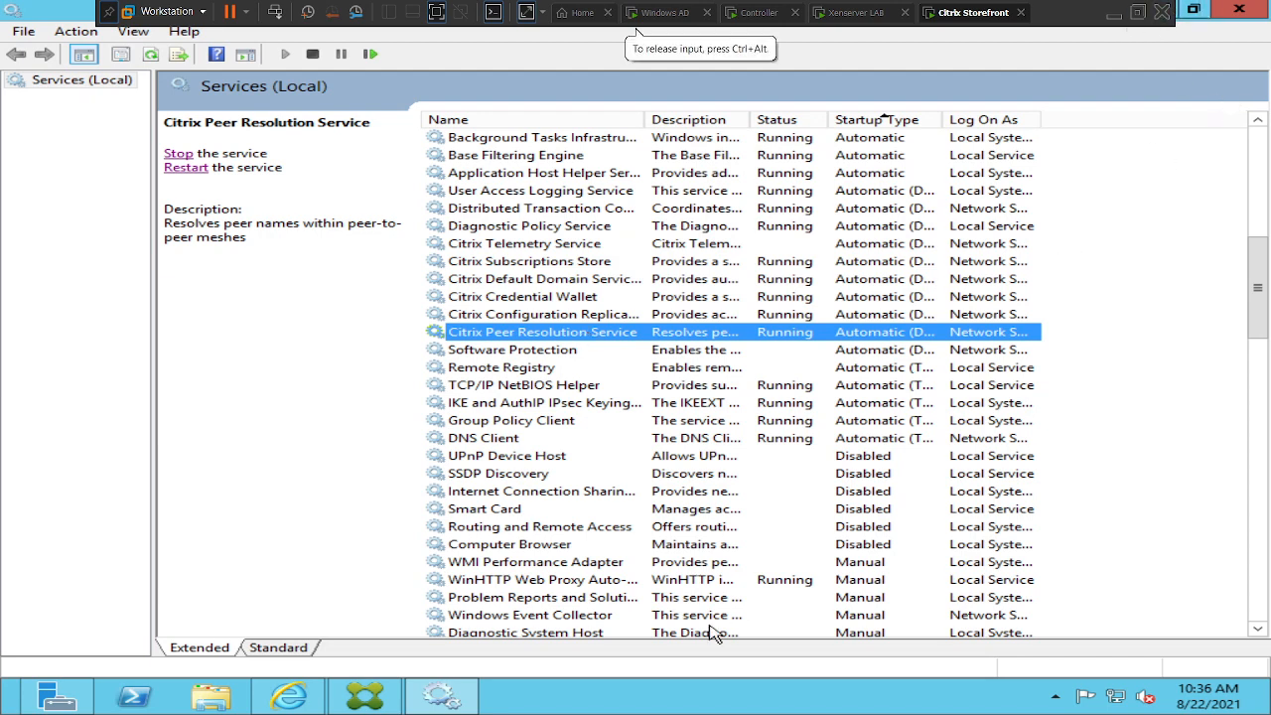
{"action": "left_click", "coordinate": [434, 696]}
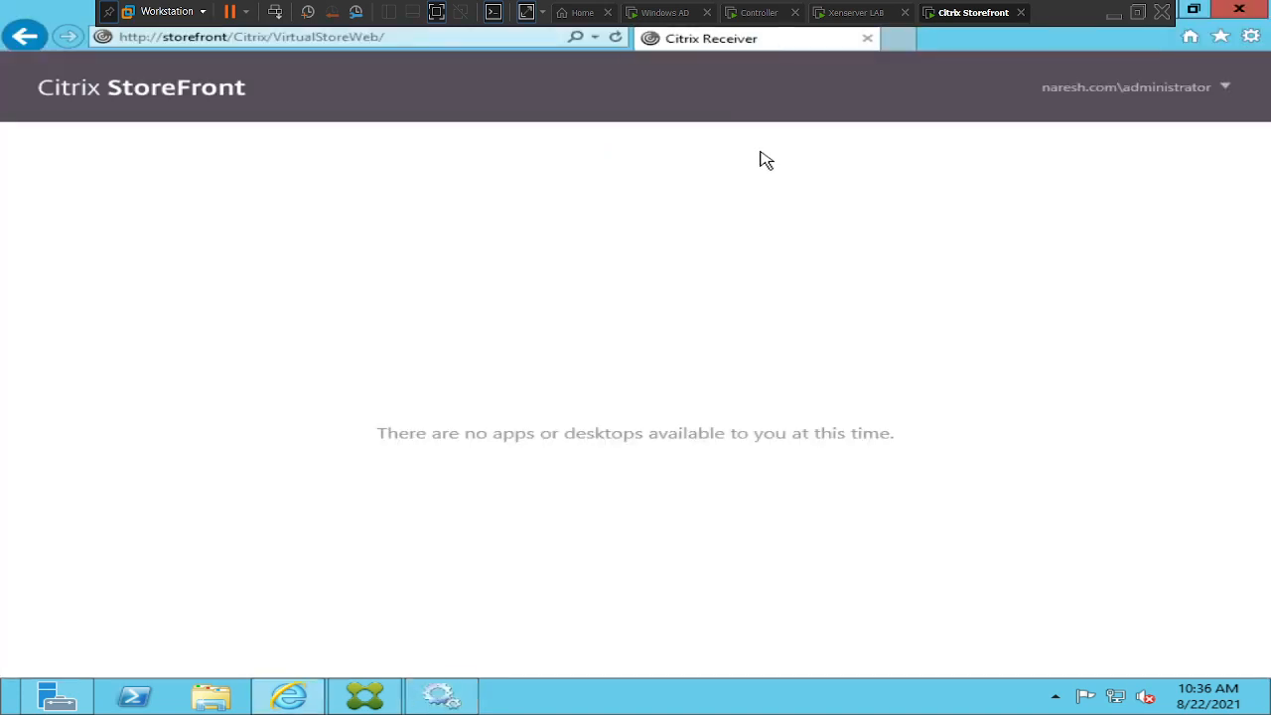
Switch to the Controller VM showing the Studio Central Configuration Service error
{"action": "left_click", "coordinate": [757, 13]}
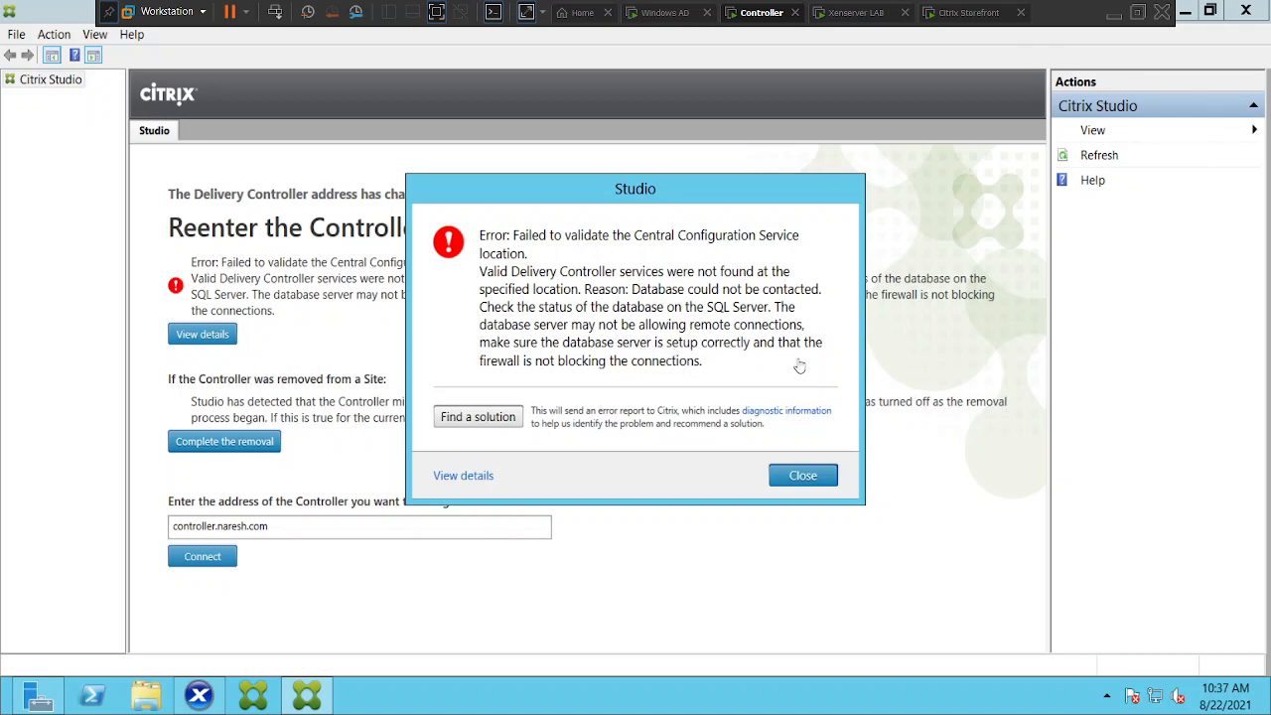
Close the Studio database error and launch Services from an app search for 'serv'
{"action": "left_click", "coordinate": [801, 477]}
{"action": "mouse_move", "coordinate": [1269, 713]}
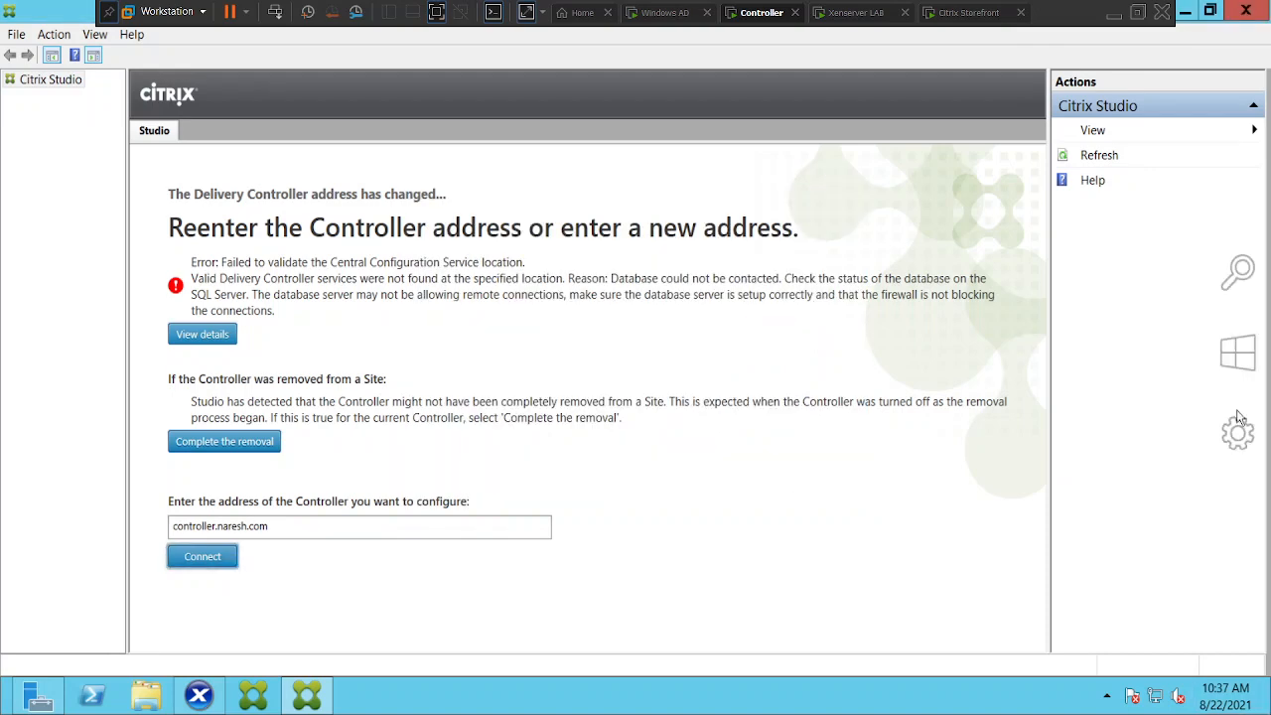
{"action": "left_click", "coordinate": [1237, 316]}
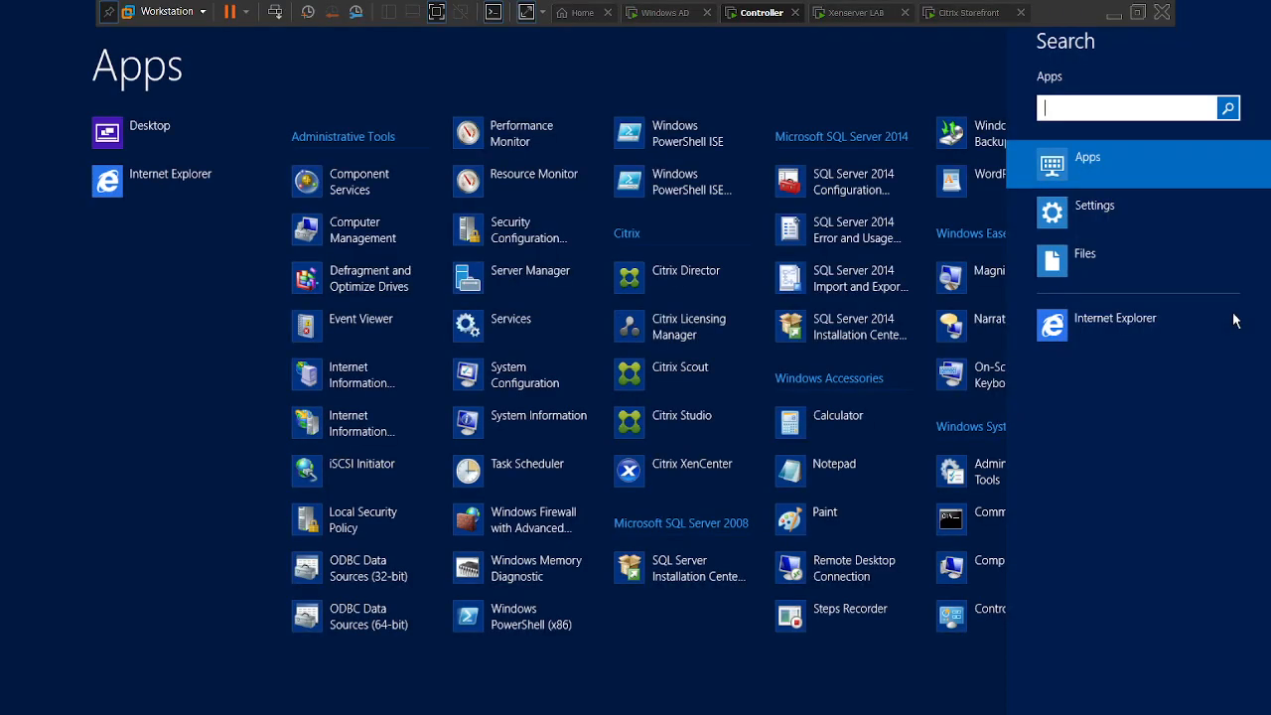
{"action": "type", "text": "serv"}
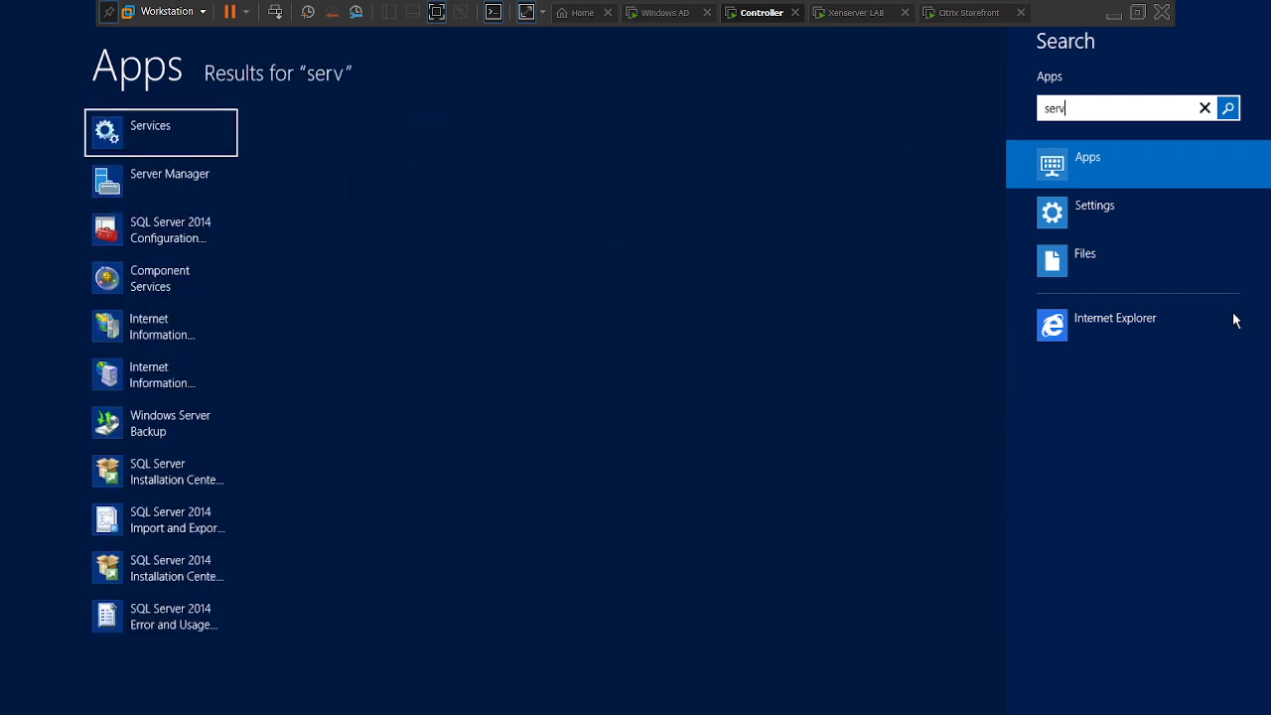
{"action": "left_click", "coordinate": [193, 142]}
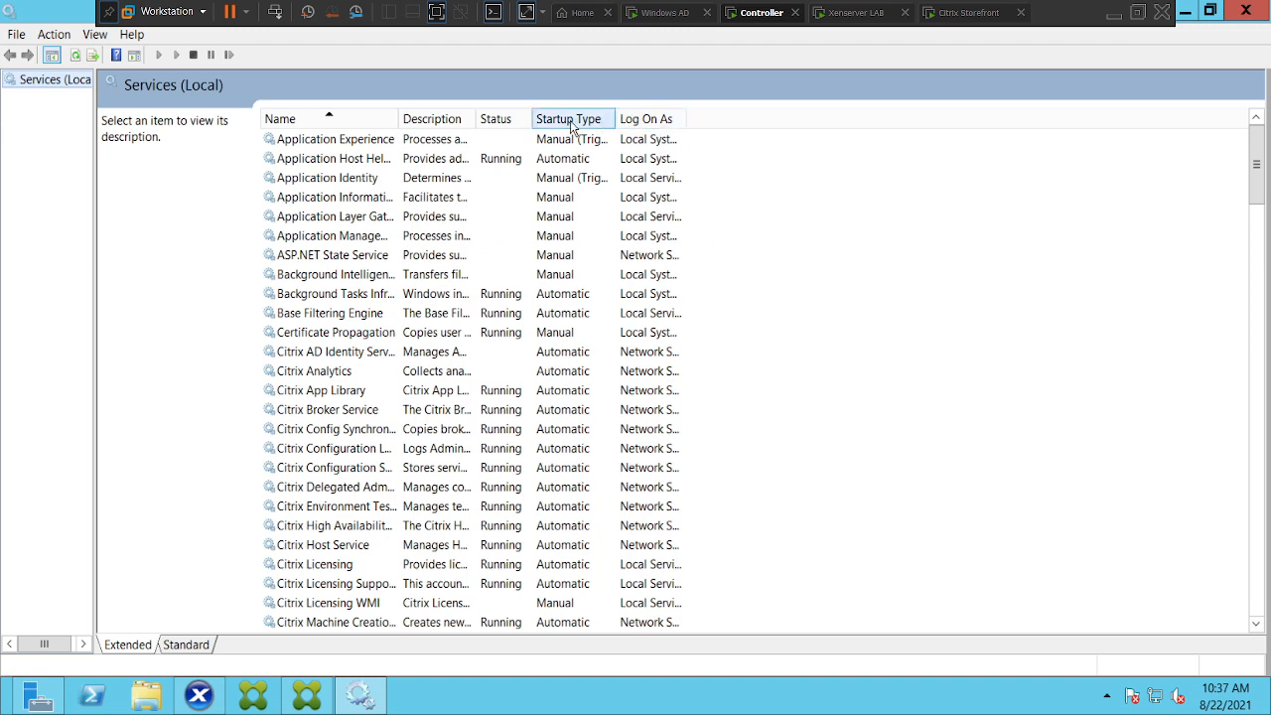
Sort by Startup Type and start the stopped Citrix AD Identity Service
{"action": "left_click", "coordinate": [572, 124]}
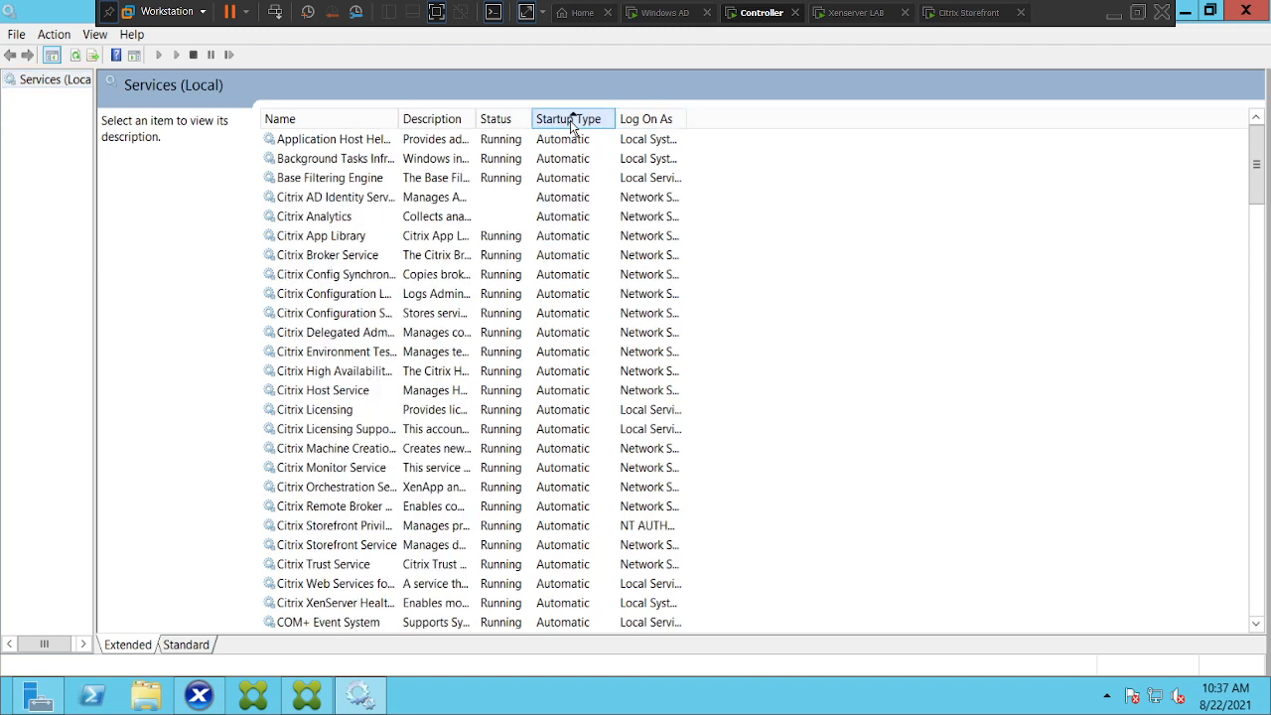
{"action": "left_click", "coordinate": [319, 198]}
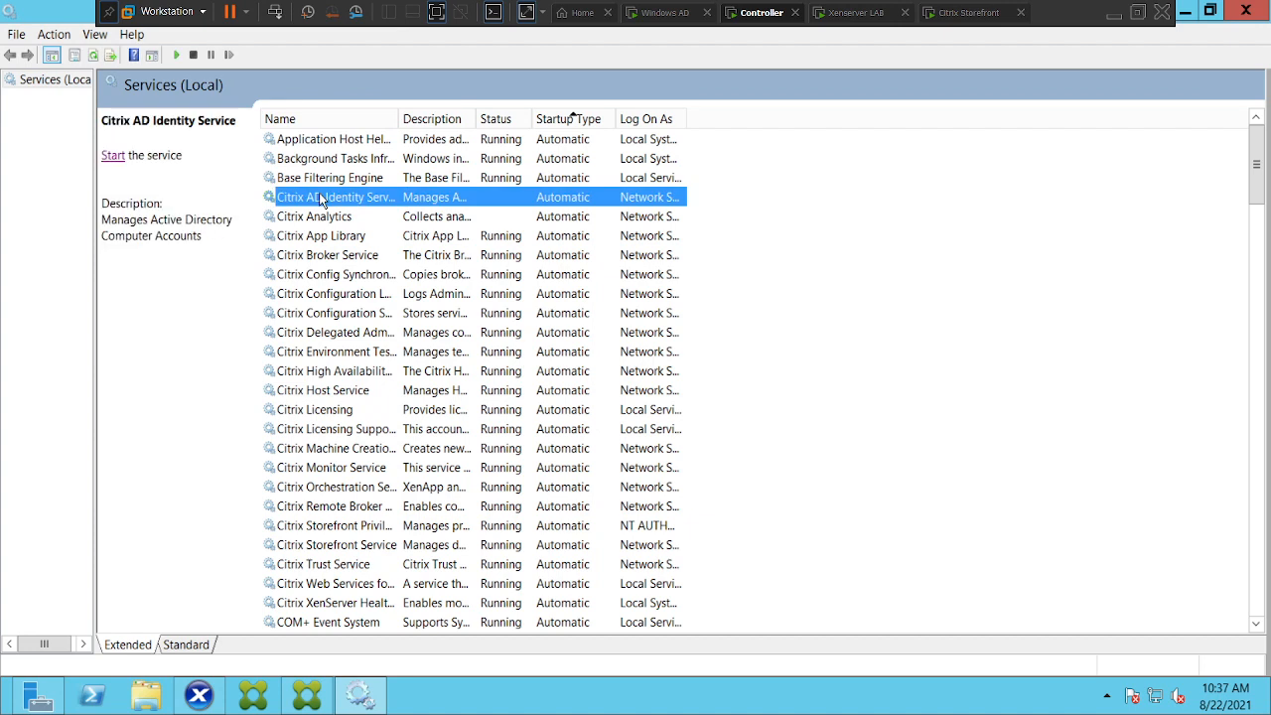
{"action": "left_click", "coordinate": [112, 157]}
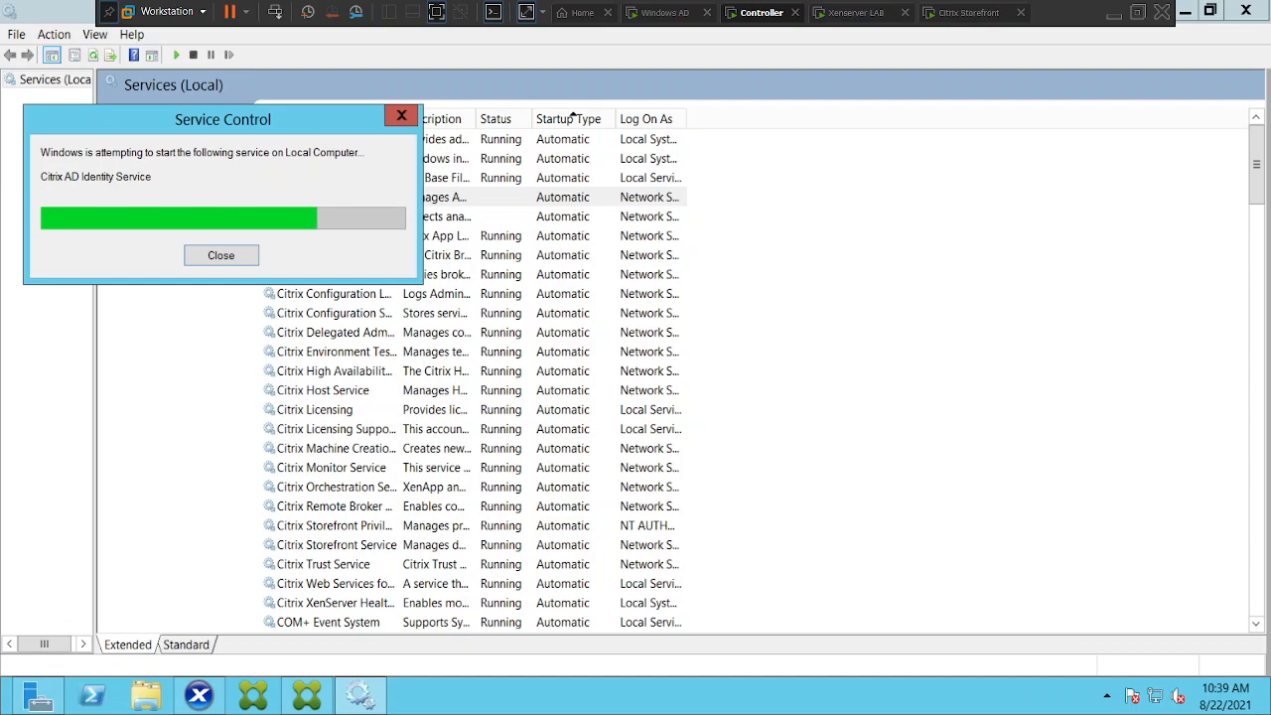
Bring up the Windows app search on the Controller
{"action": "mouse_move", "coordinate": [1259, 707]}
{"action": "mouse_move", "coordinate": [1202, 318]}
{"action": "left_click", "coordinate": [1228, 311]}
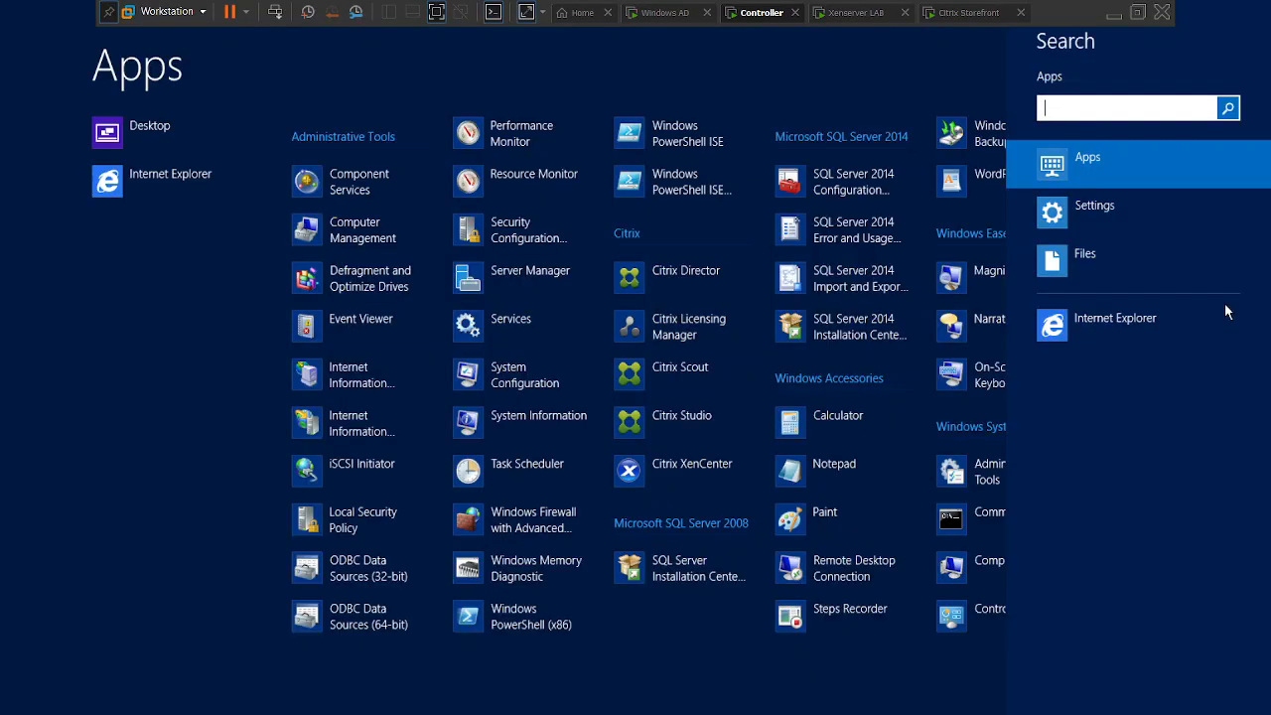
Open Network Connections with ncpa.cpl and move the window to the right
{"action": "type", "text": "ncpa.cpl"}
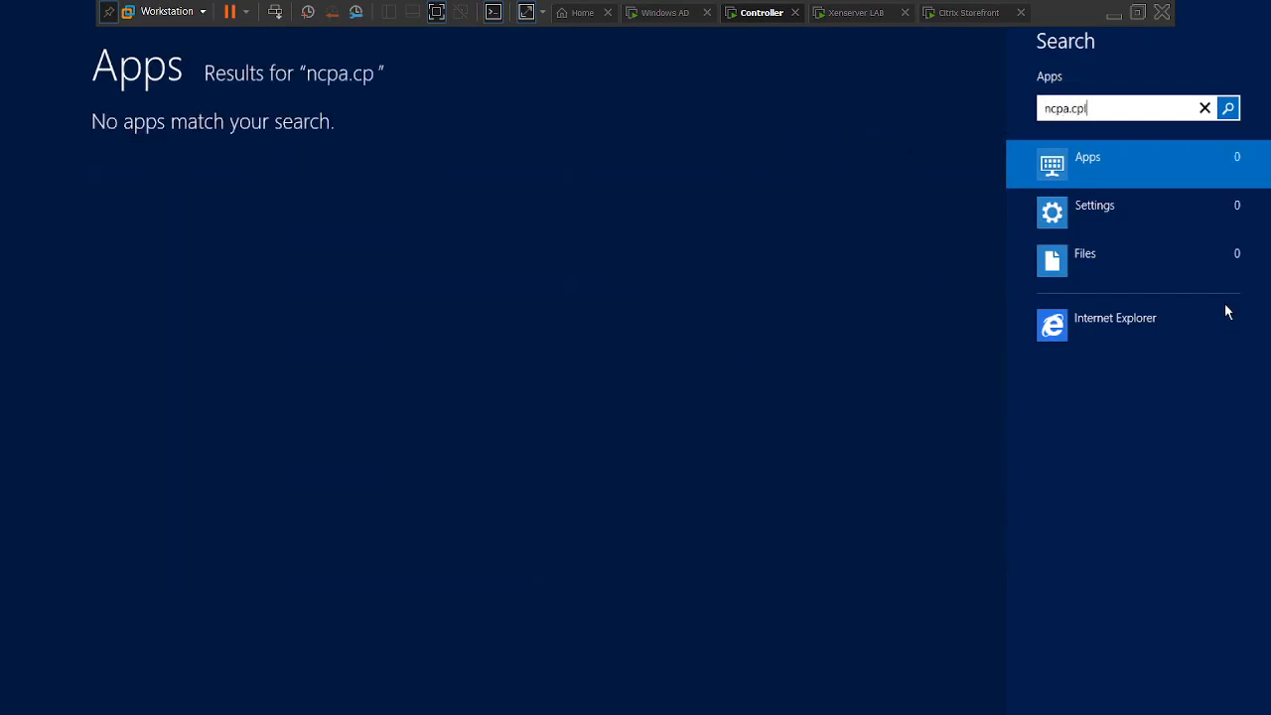
{"action": "left_click", "coordinate": [163, 127]}
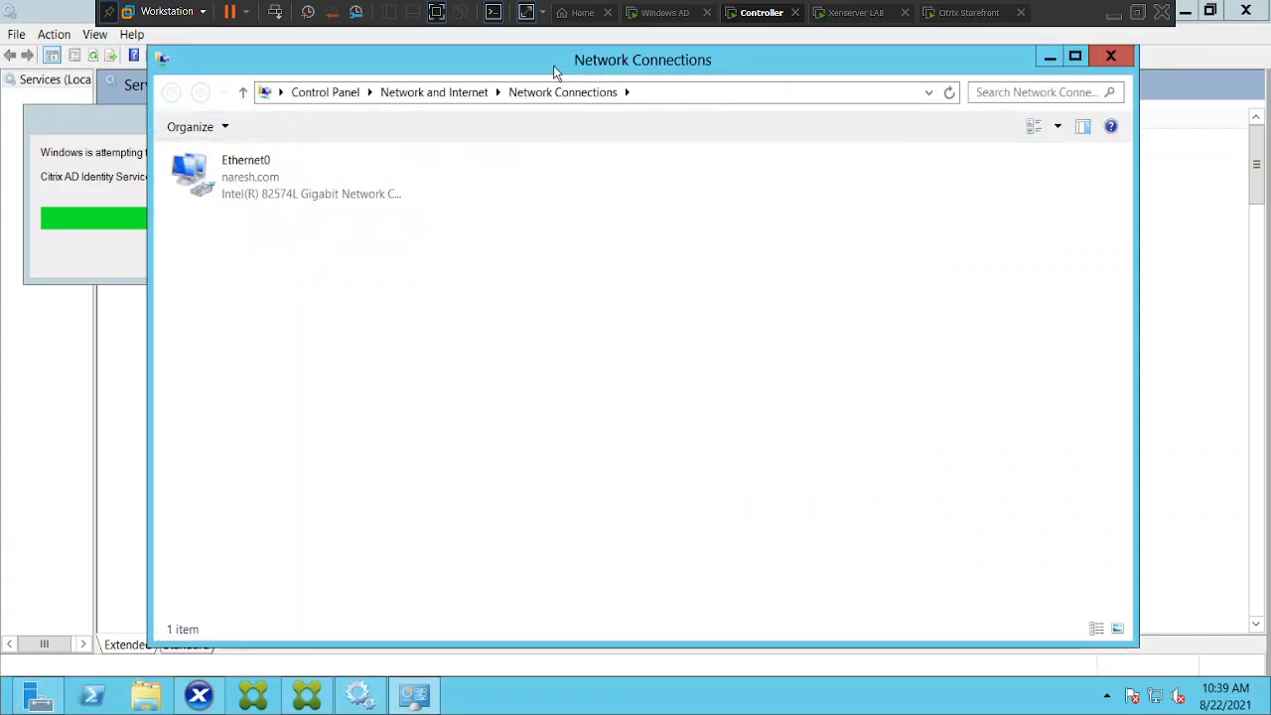
{"action": "left_click_drag", "start_coordinate": [512, 61], "coordinate": [835, 57]}
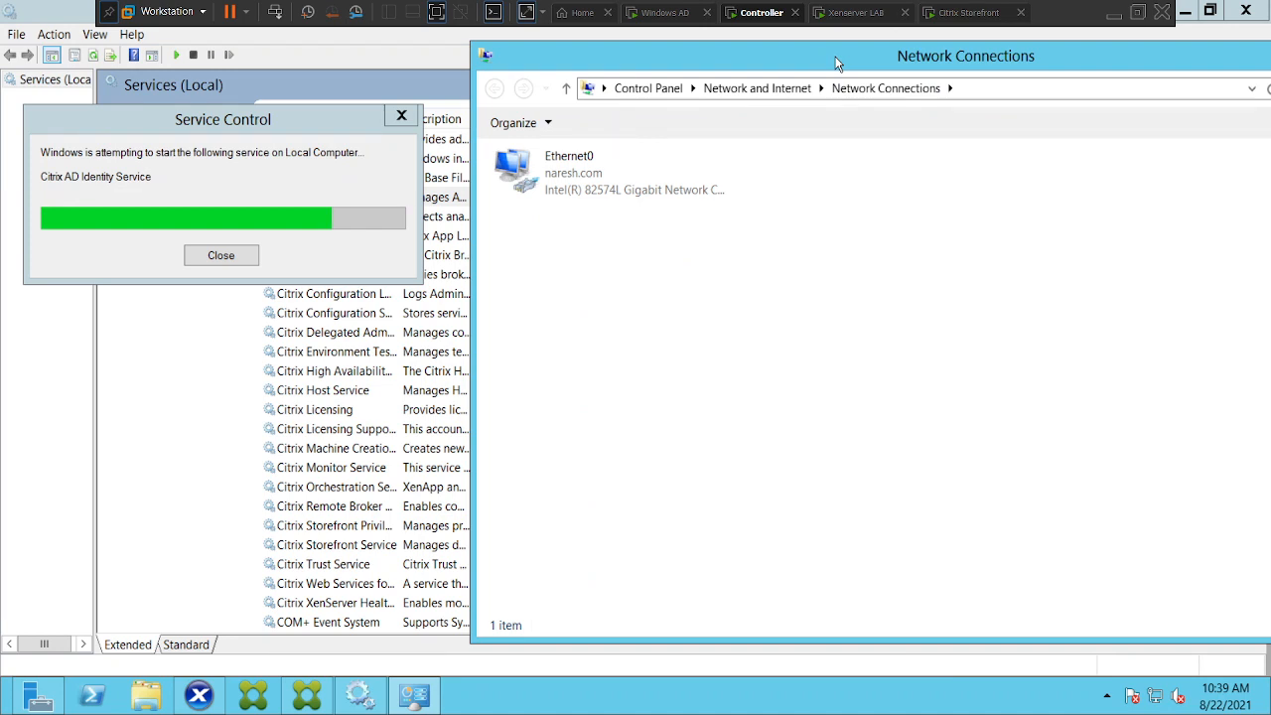
Review Ethernet0's IPv4 address, gateway and DNS settings, then minimize Network Connections
{"action": "right_click", "coordinate": [604, 196]}
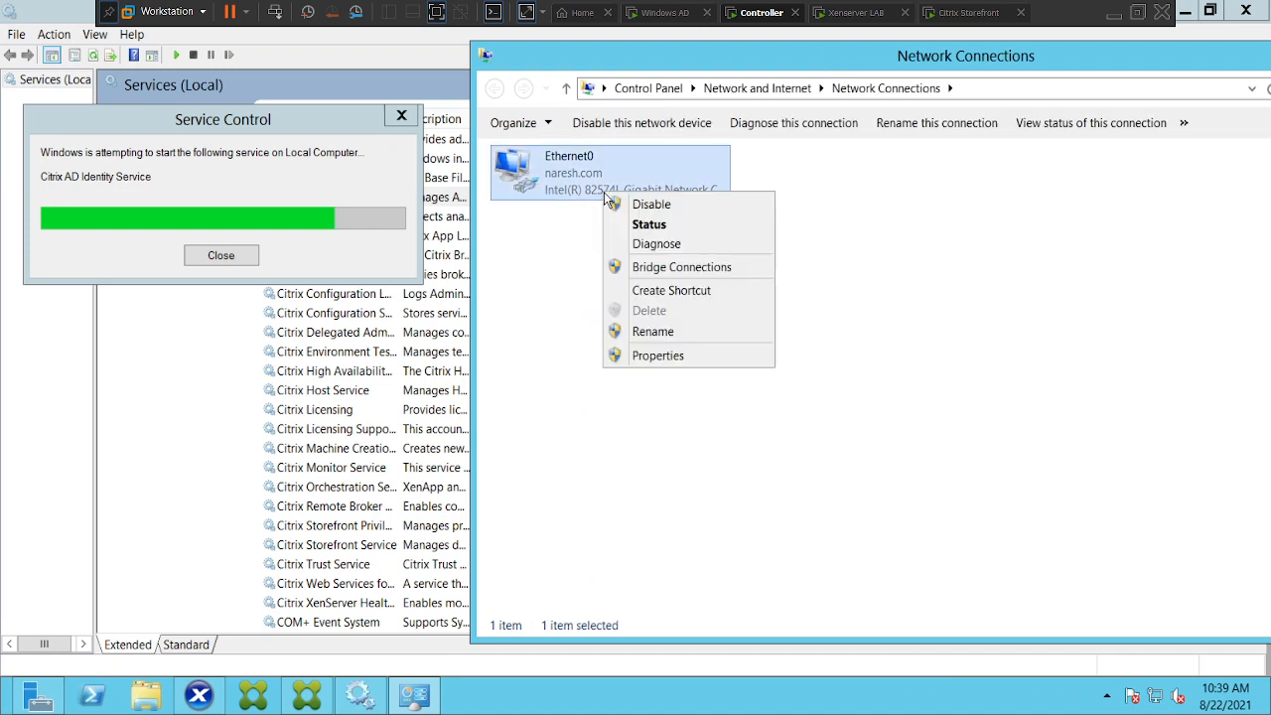
{"action": "left_click", "coordinate": [658, 355]}
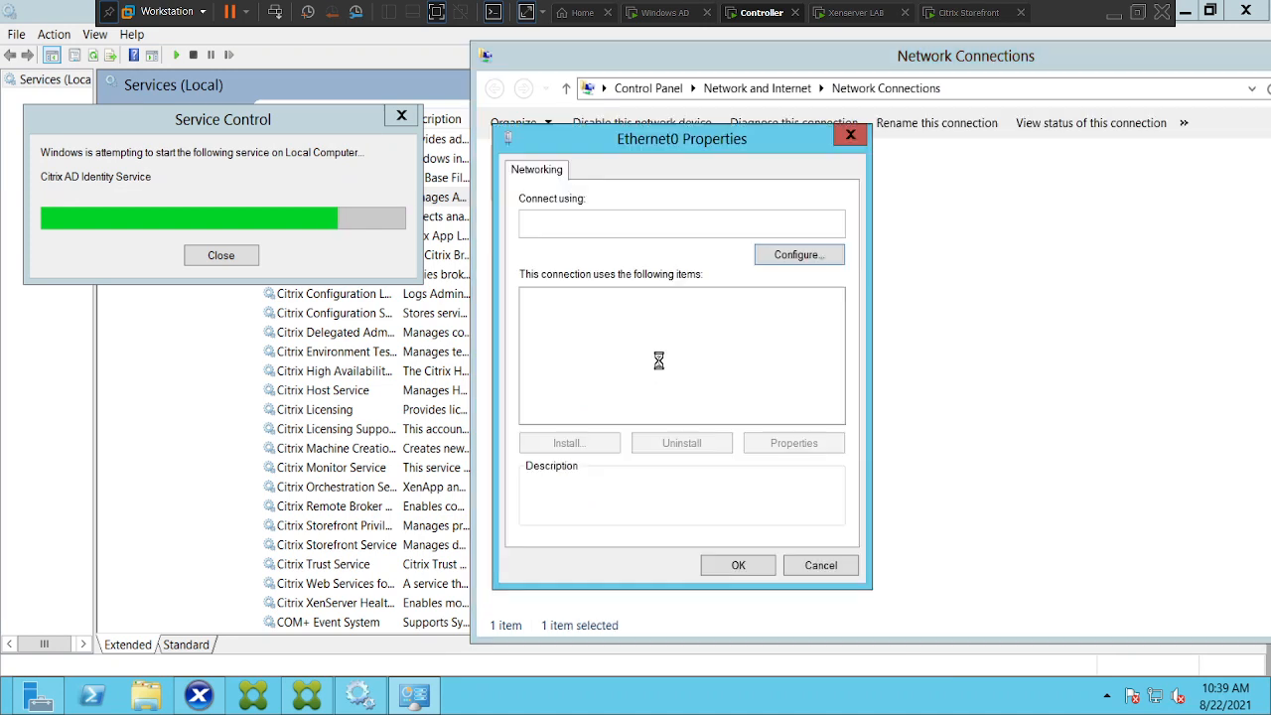
{"action": "key", "text": "Escape"}
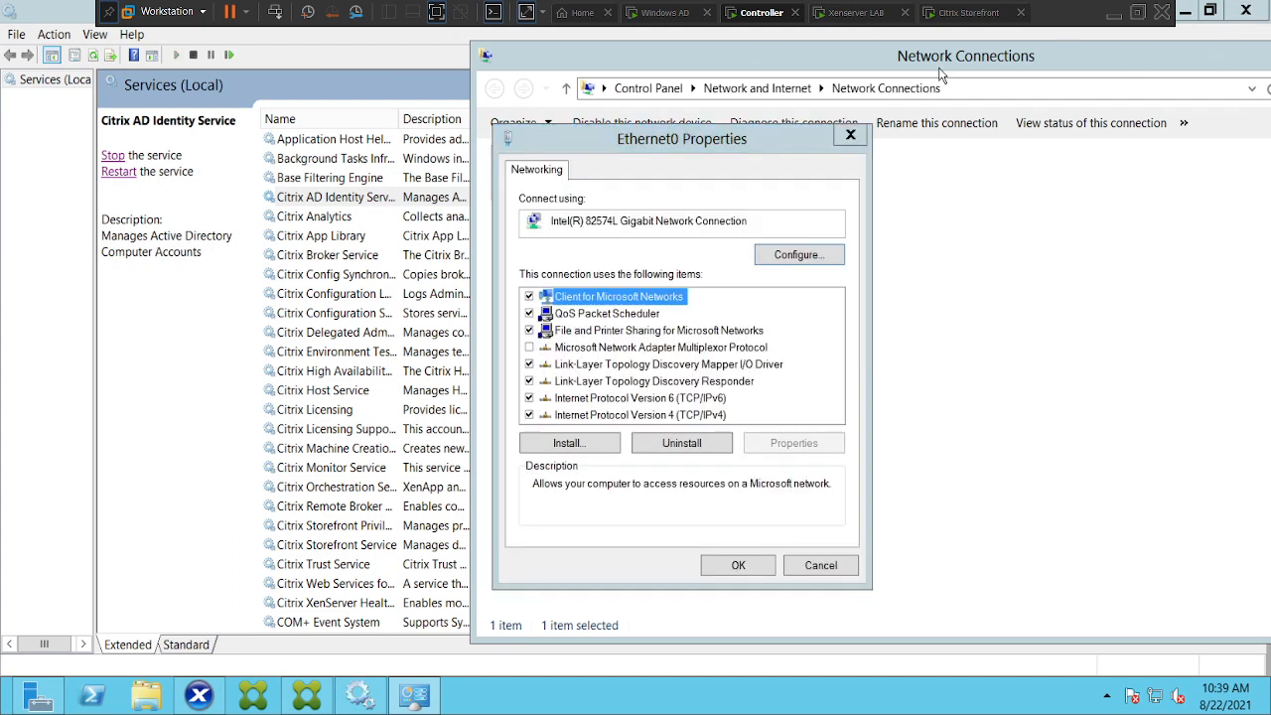
{"action": "double_click", "coordinate": [675, 415]}
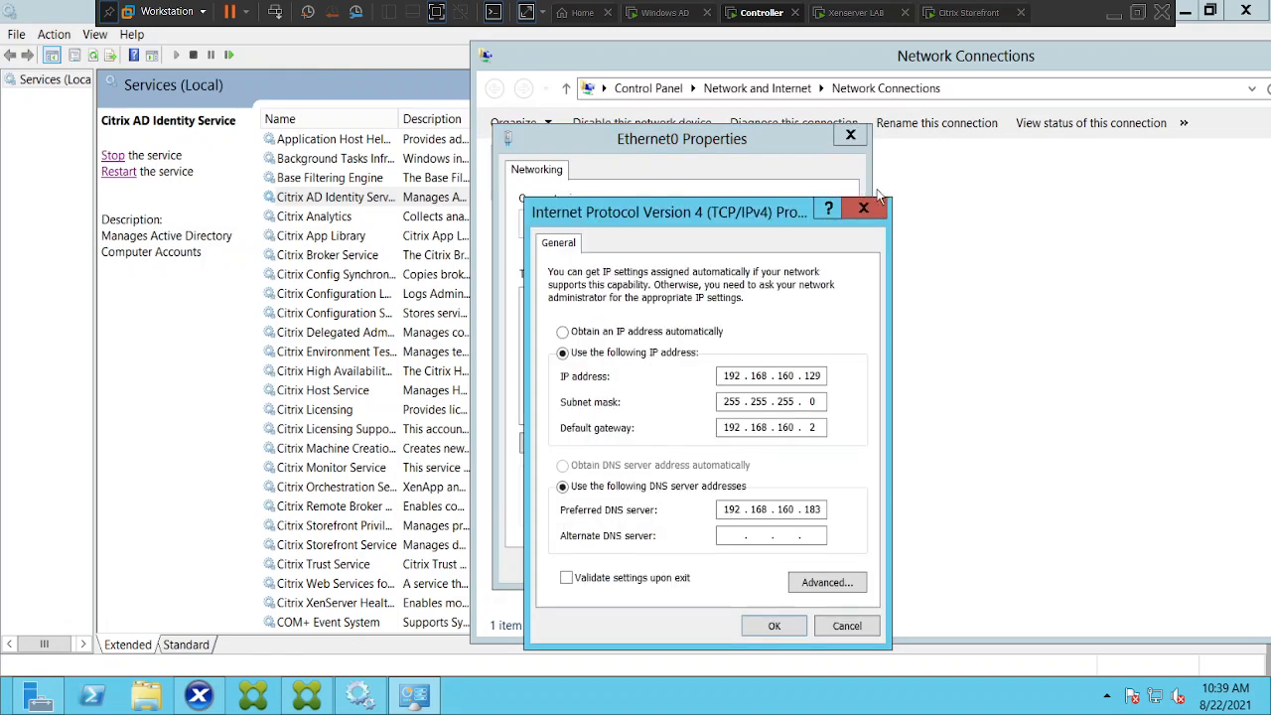
{"action": "left_click", "coordinate": [864, 208]}
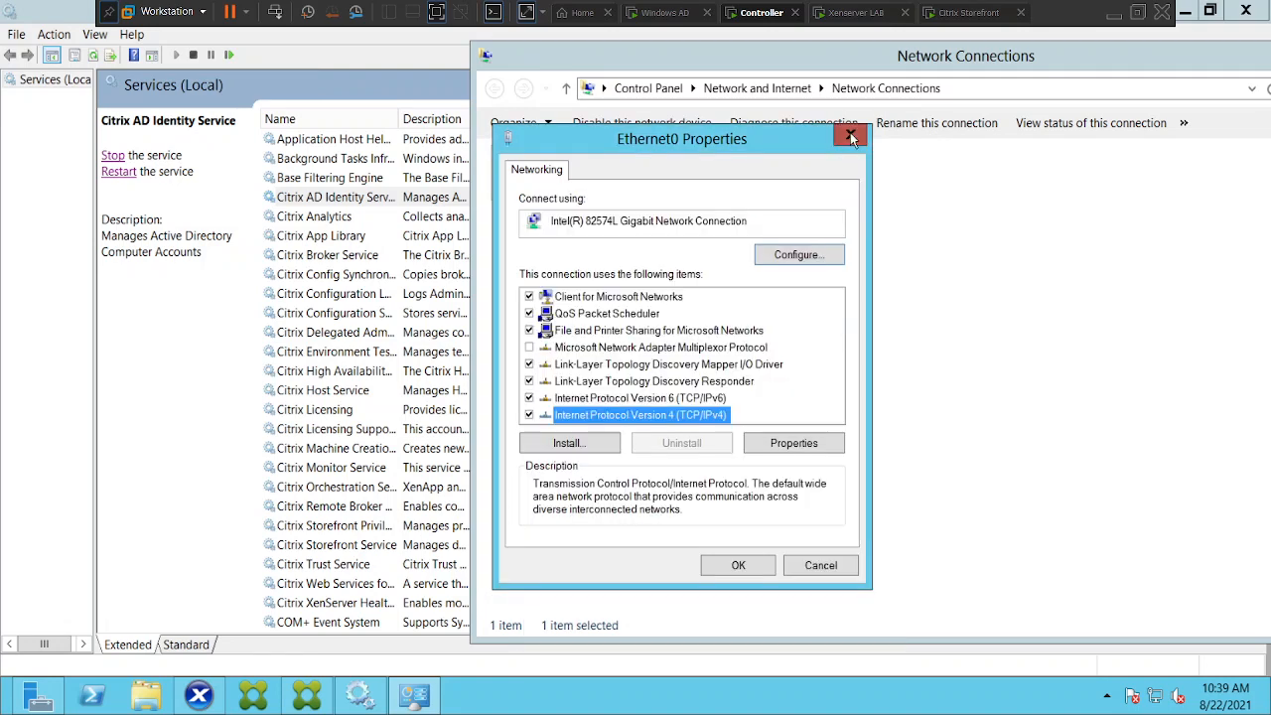
{"action": "left_click", "coordinate": [850, 136]}
{"action": "left_click_drag", "start_coordinate": [1162, 52], "coordinate": [974, 76]}
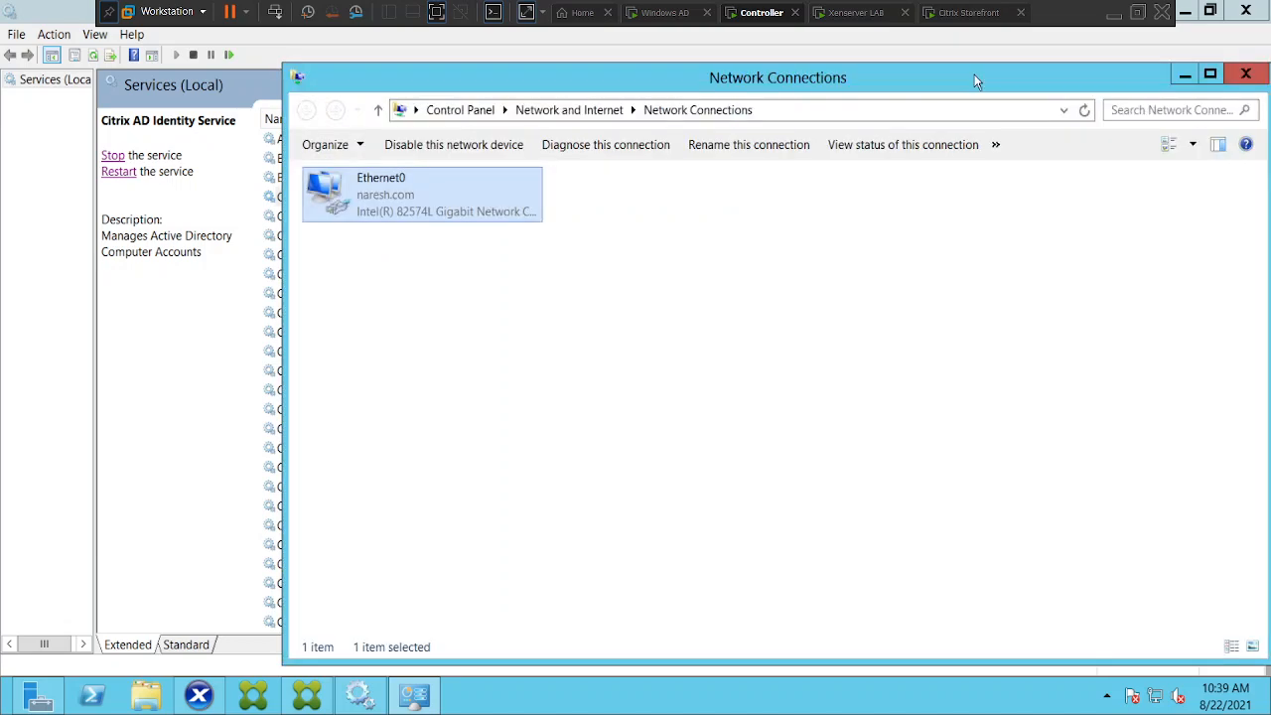
{"action": "left_click", "coordinate": [1185, 74]}
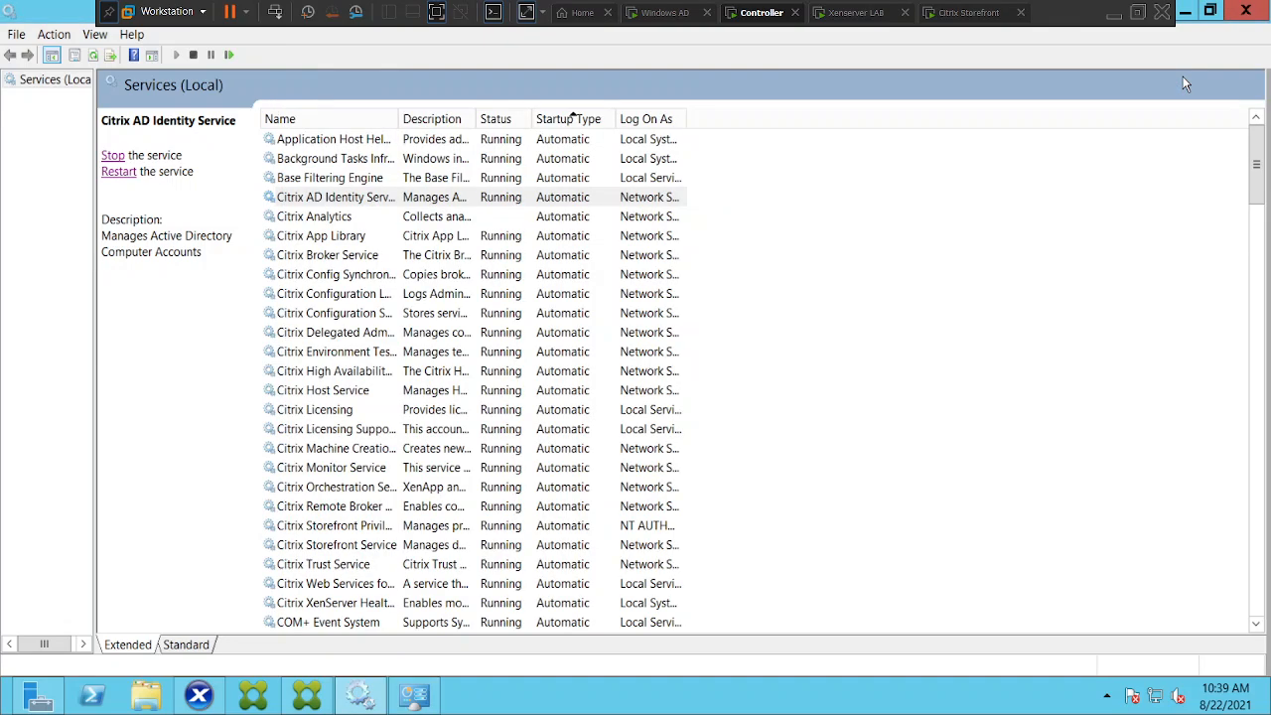
Start the Citrix Analytics service, then switch to the StoreFront VM
{"action": "left_click", "coordinate": [326, 224]}
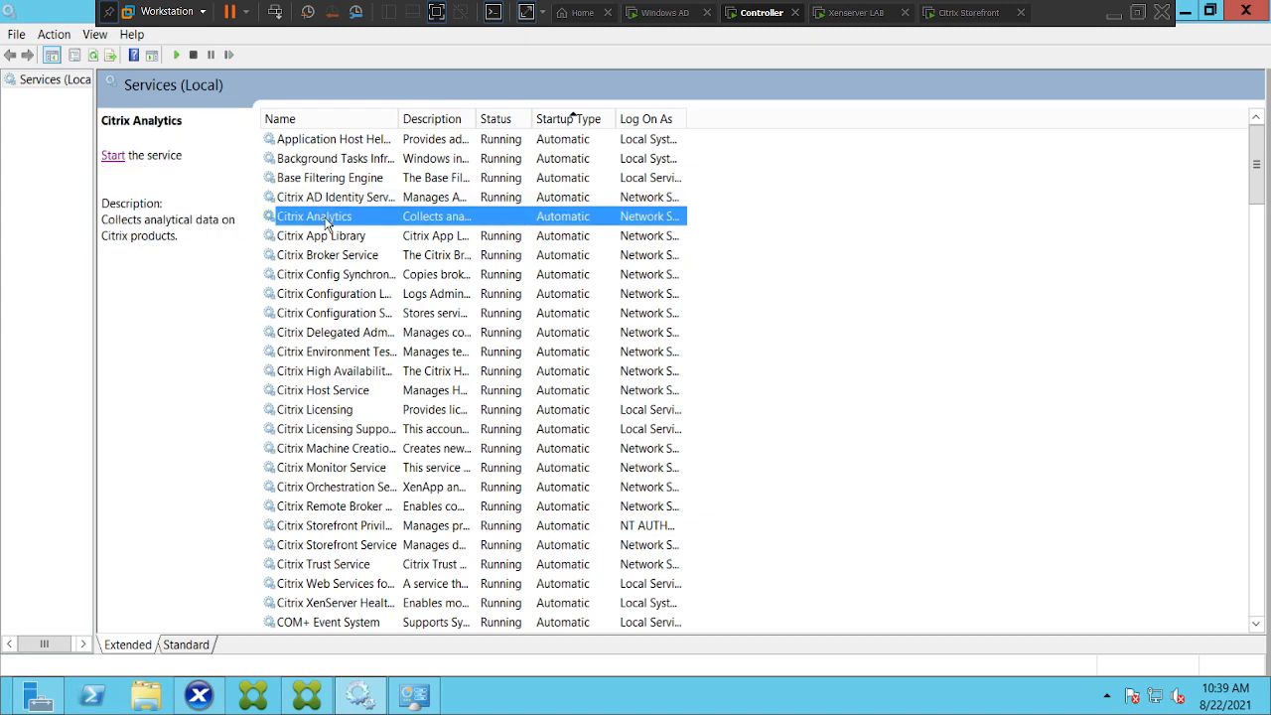
{"action": "left_click", "coordinate": [113, 156]}
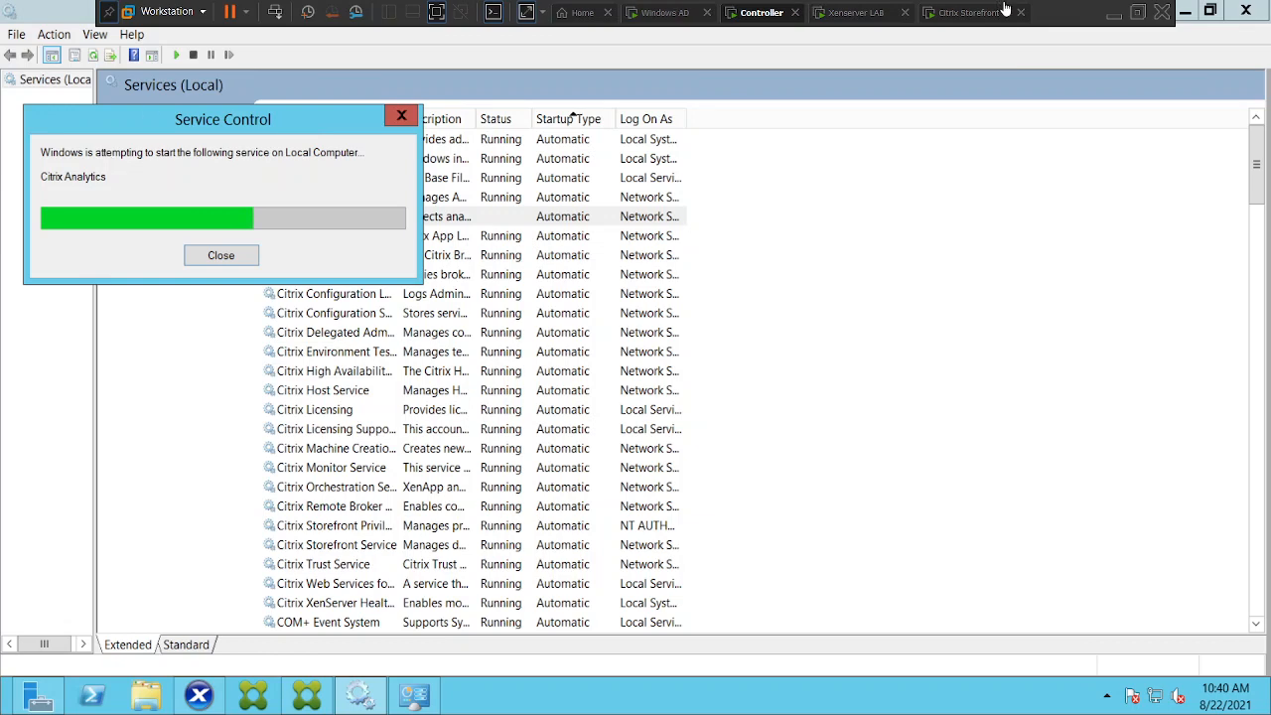
{"action": "left_click", "coordinate": [969, 13]}
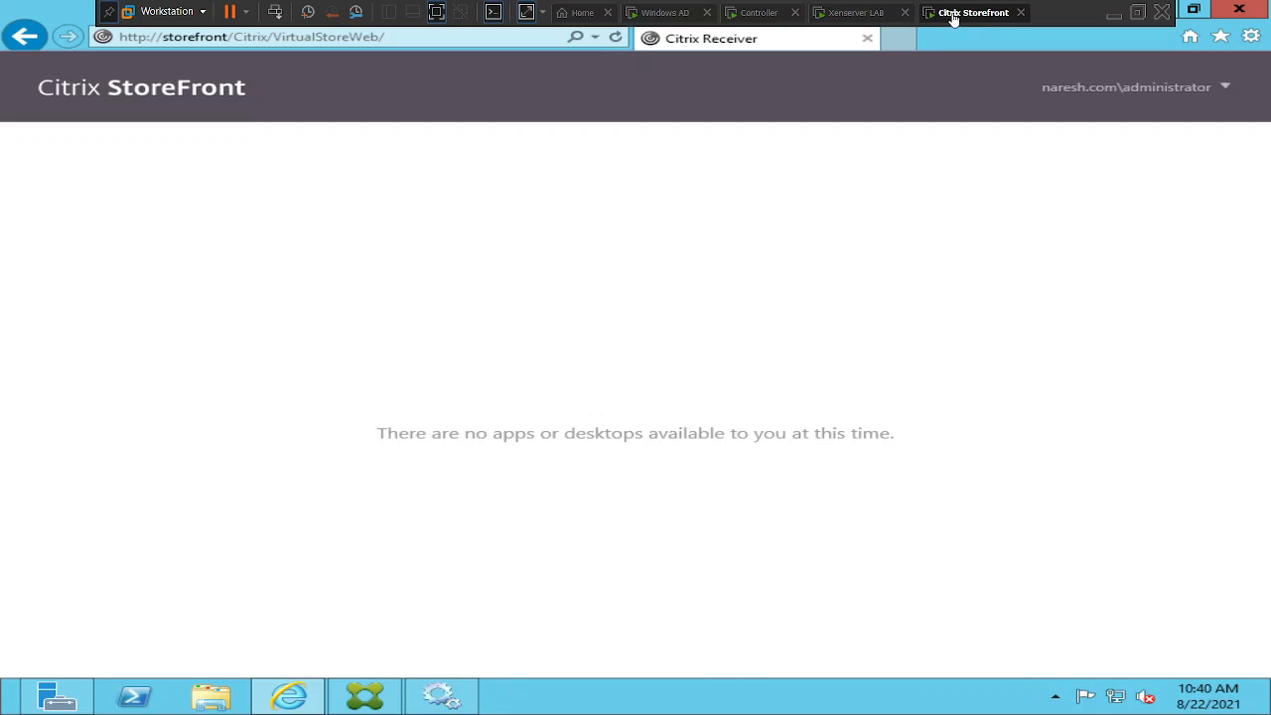
Return to the Controller VM's Services console to see Citrix Analytics running
{"action": "left_click", "coordinate": [749, 13]}
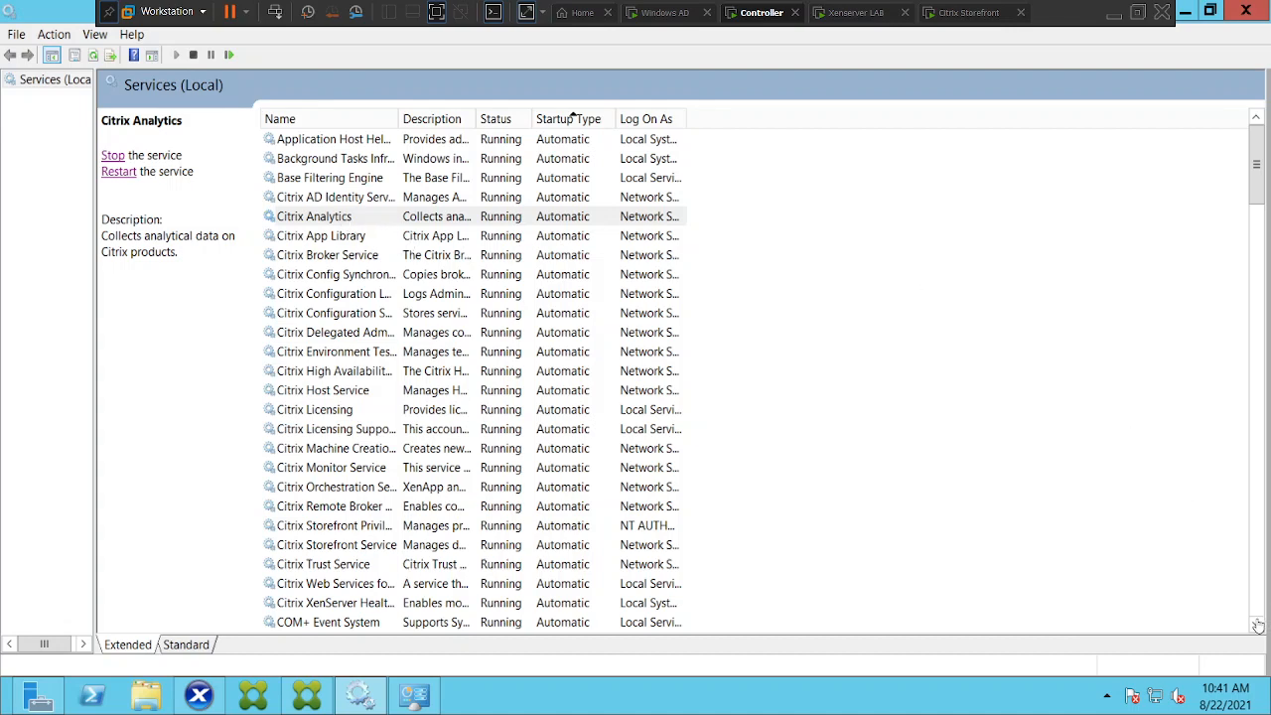
Start the SQL Server (SQLEXPRESS) and SQL Server Agent (SQLEXPRESS) services
{"action": "left_click_drag", "start_coordinate": [1257, 626], "coordinate": [1257, 626]}
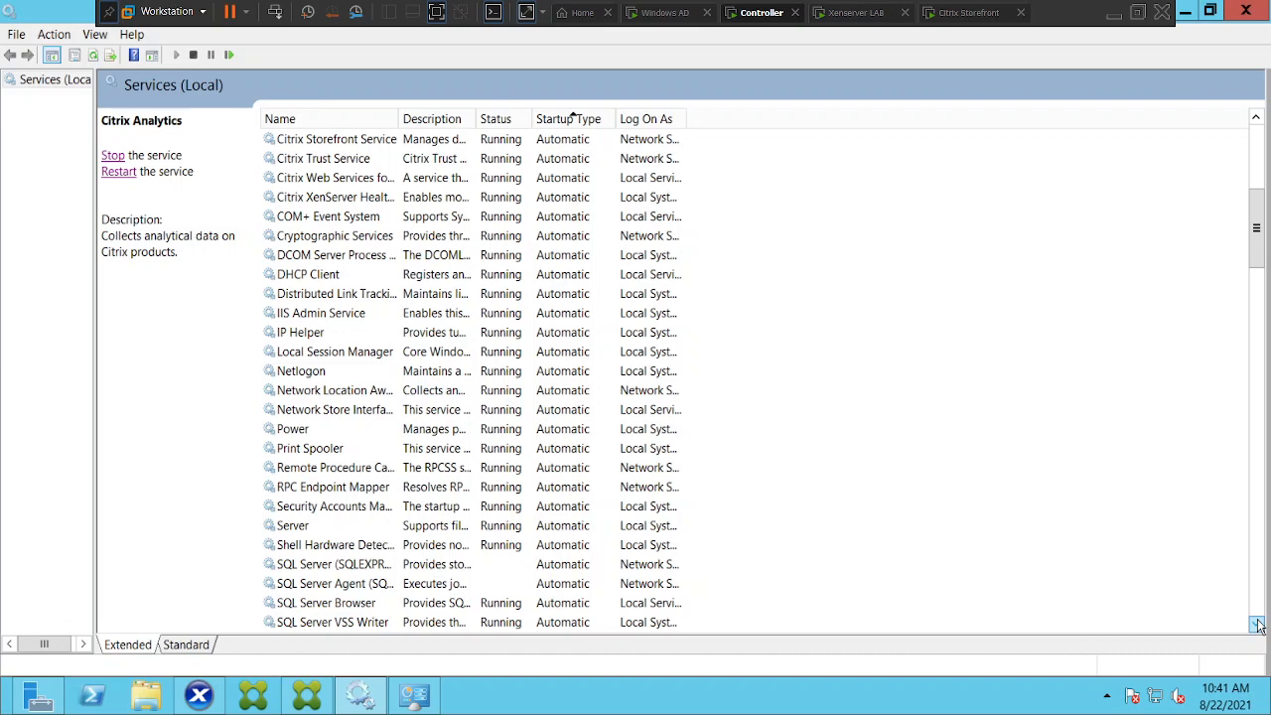
{"action": "left_click", "coordinate": [338, 568]}
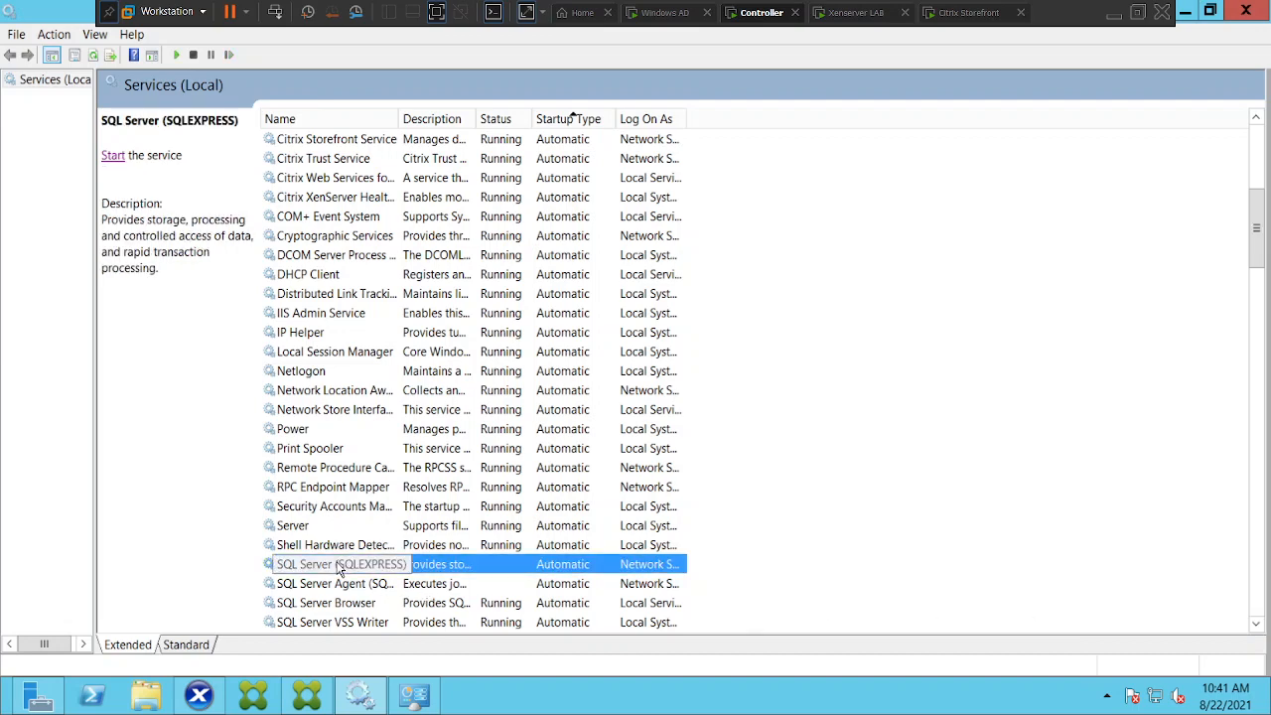
{"action": "left_click", "coordinate": [112, 156]}
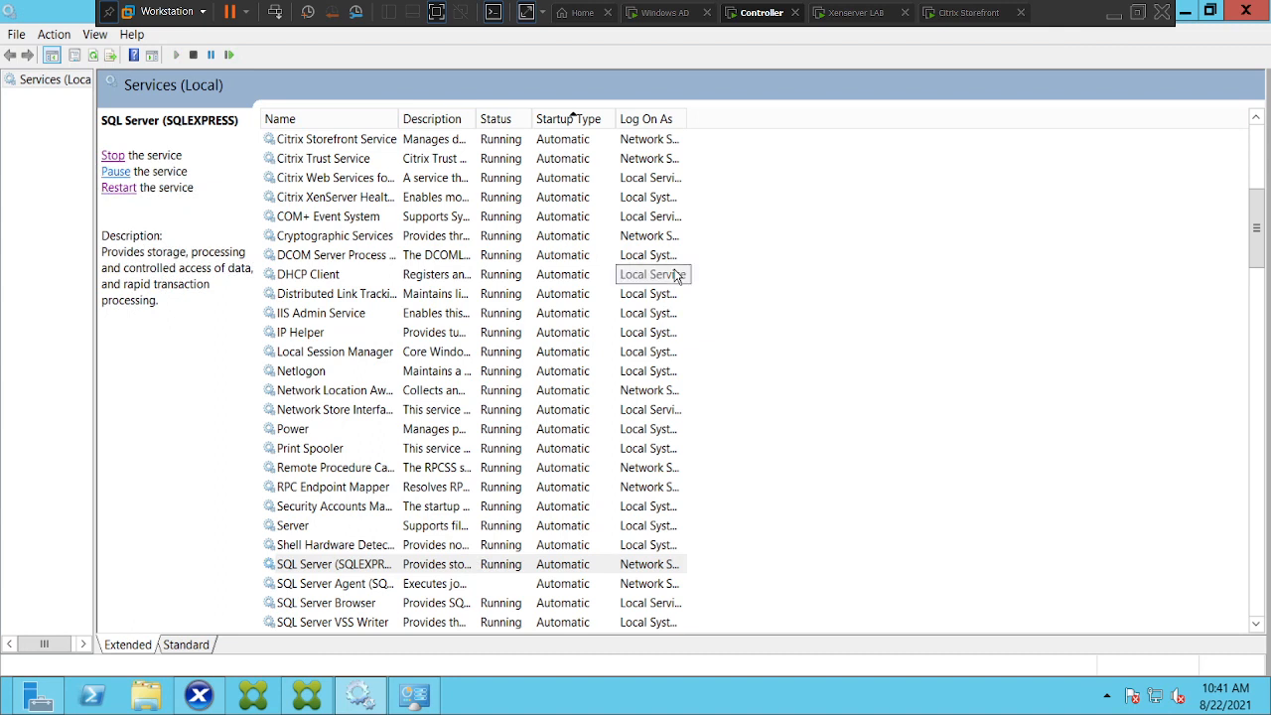
{"action": "left_click", "coordinate": [341, 586]}
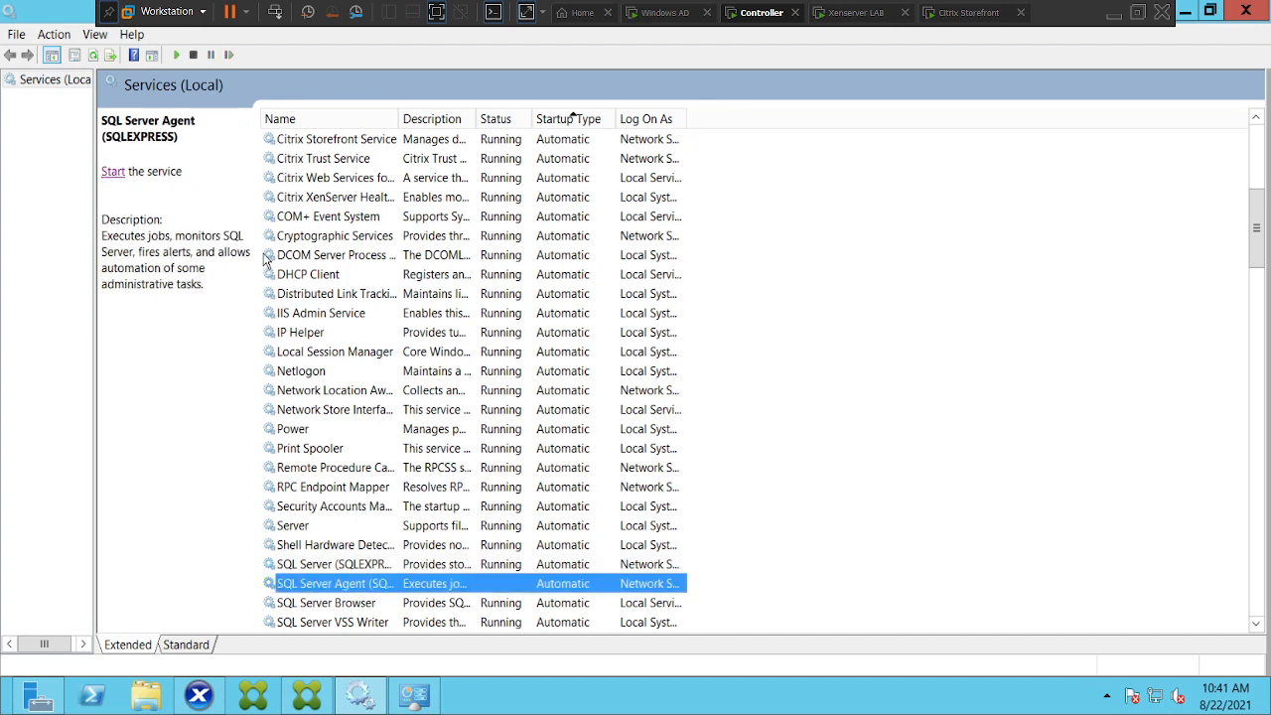
{"action": "left_click", "coordinate": [109, 172]}
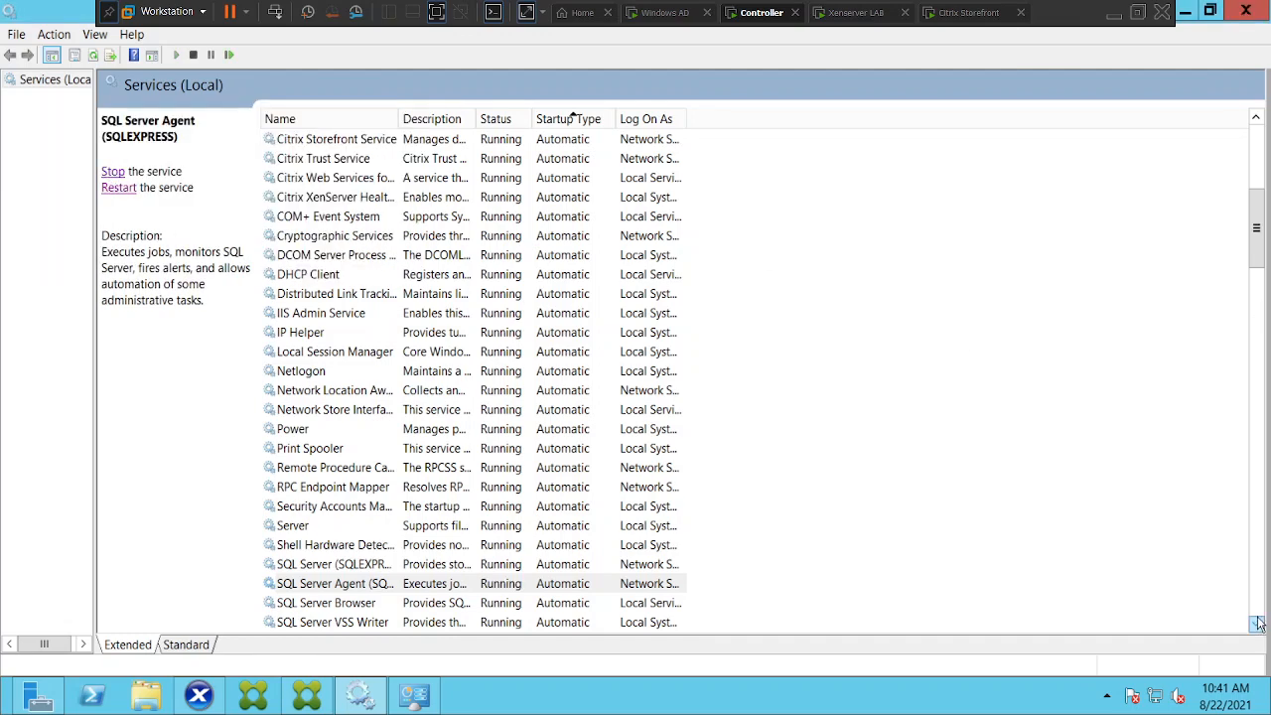
{"action": "left_click_drag", "start_coordinate": [1257, 626], "coordinate": [1258, 626]}
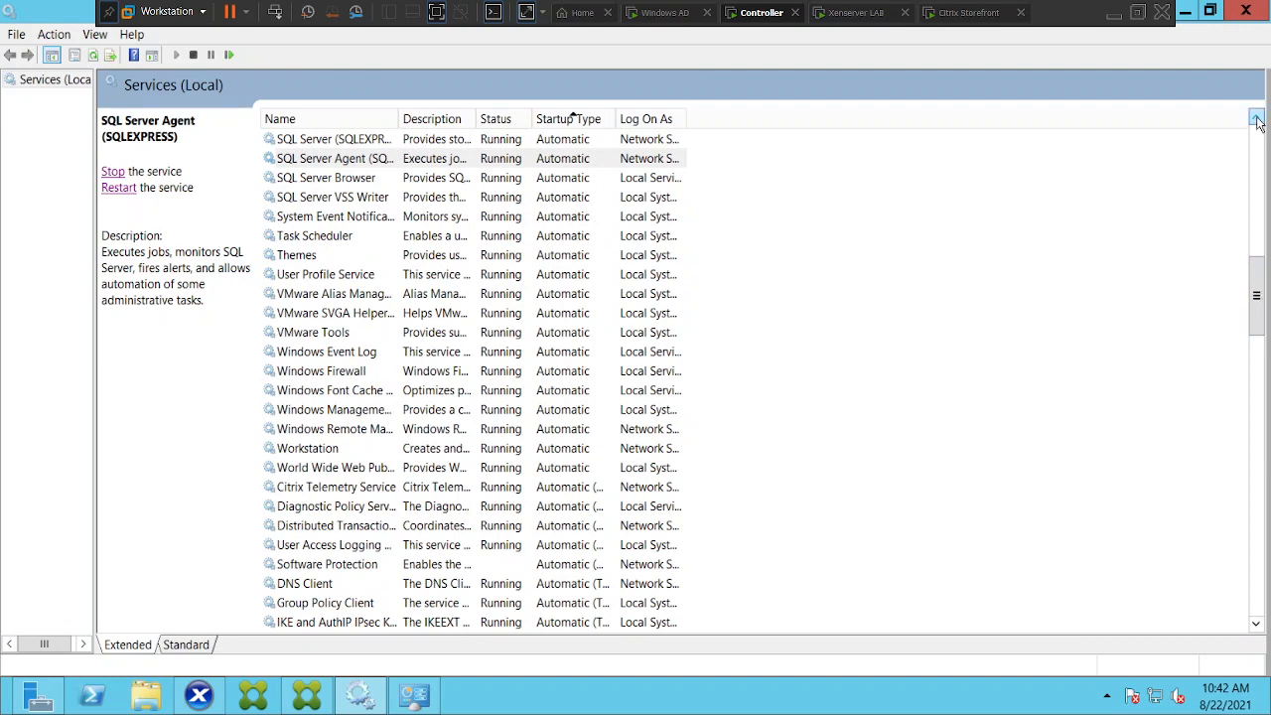
{"action": "left_click_drag", "start_coordinate": [1257, 119], "coordinate": [1258, 119]}
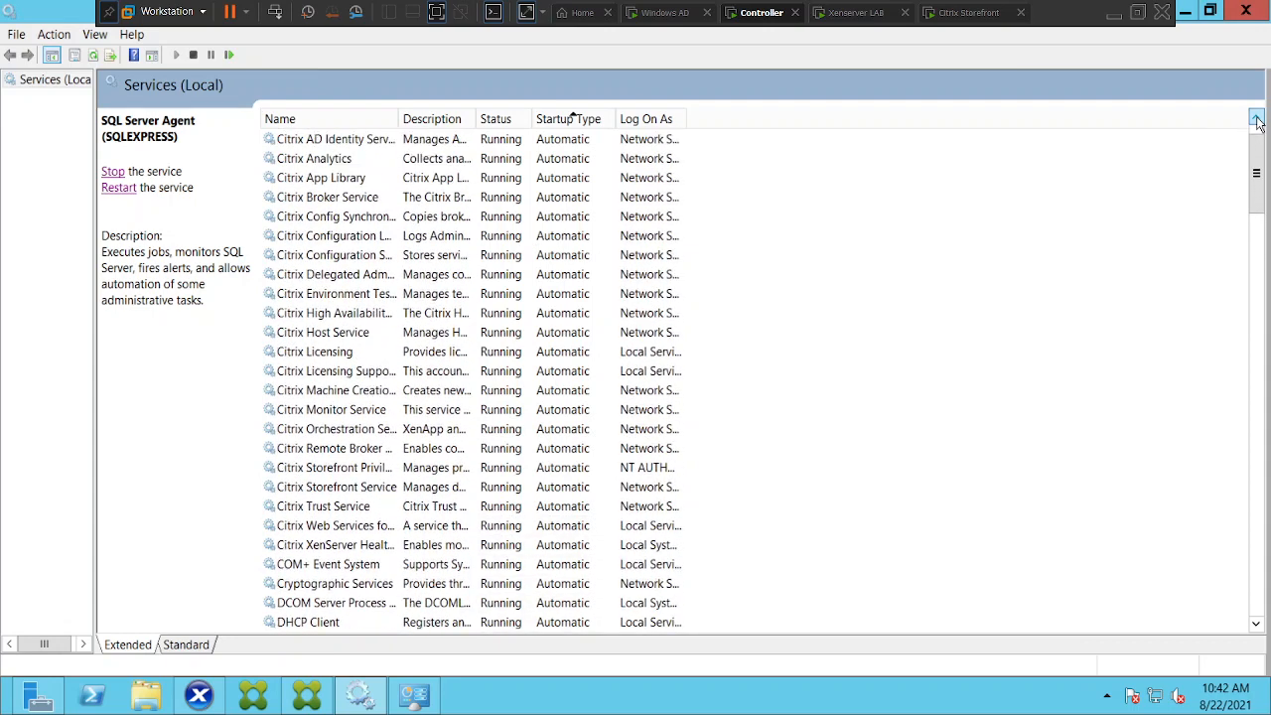
Switch to the StoreFront VM and log off from the user menu
{"action": "left_click", "coordinate": [947, 16]}
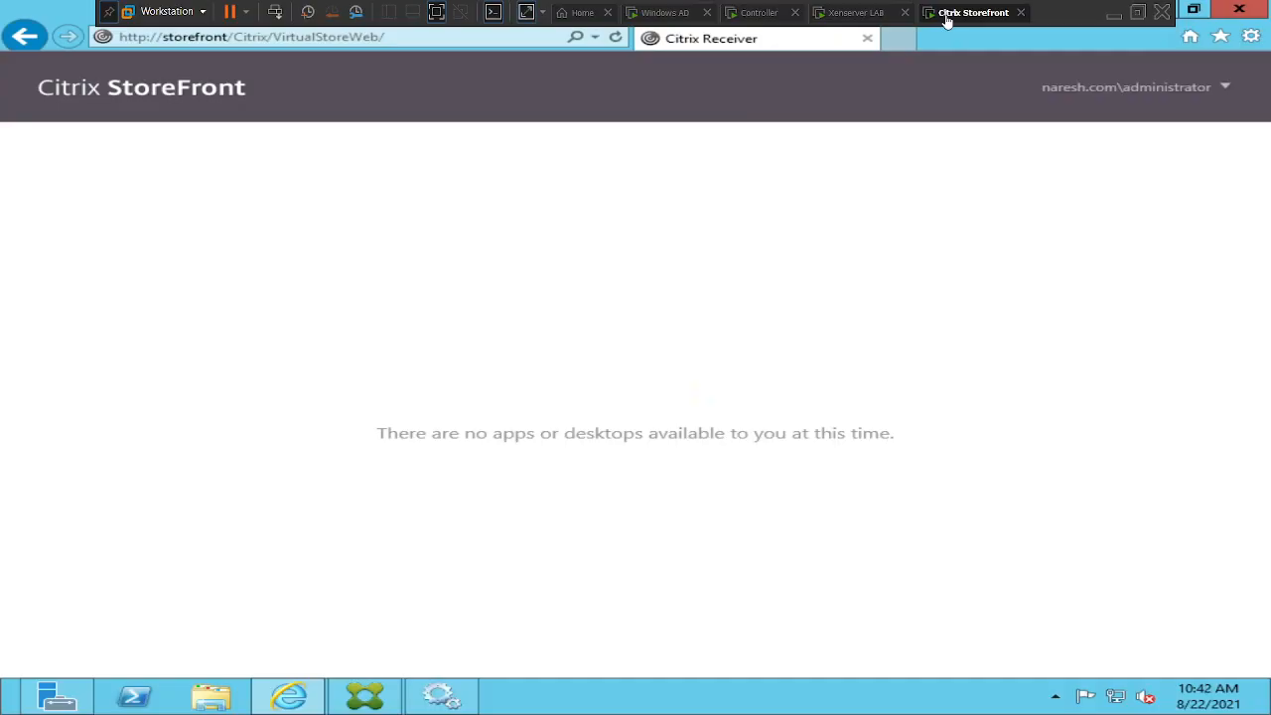
{"action": "left_click", "coordinate": [1226, 99]}
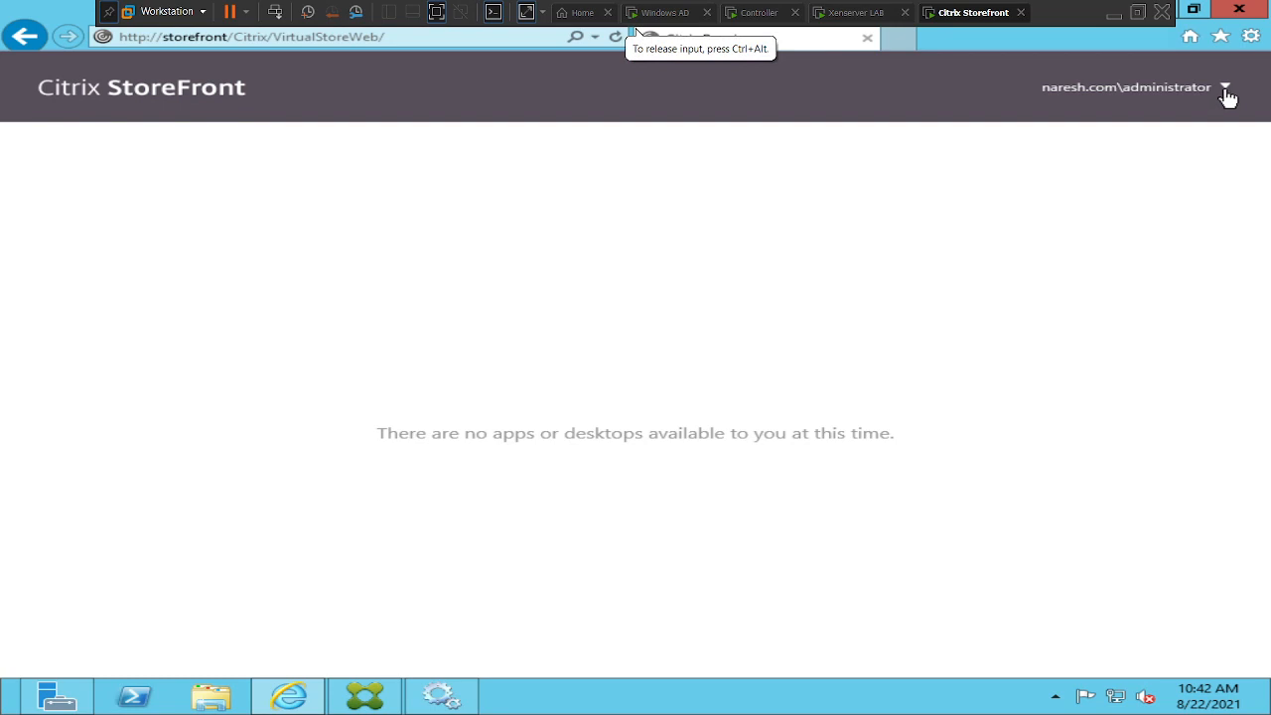
{"action": "left_click", "coordinate": [1227, 91]}
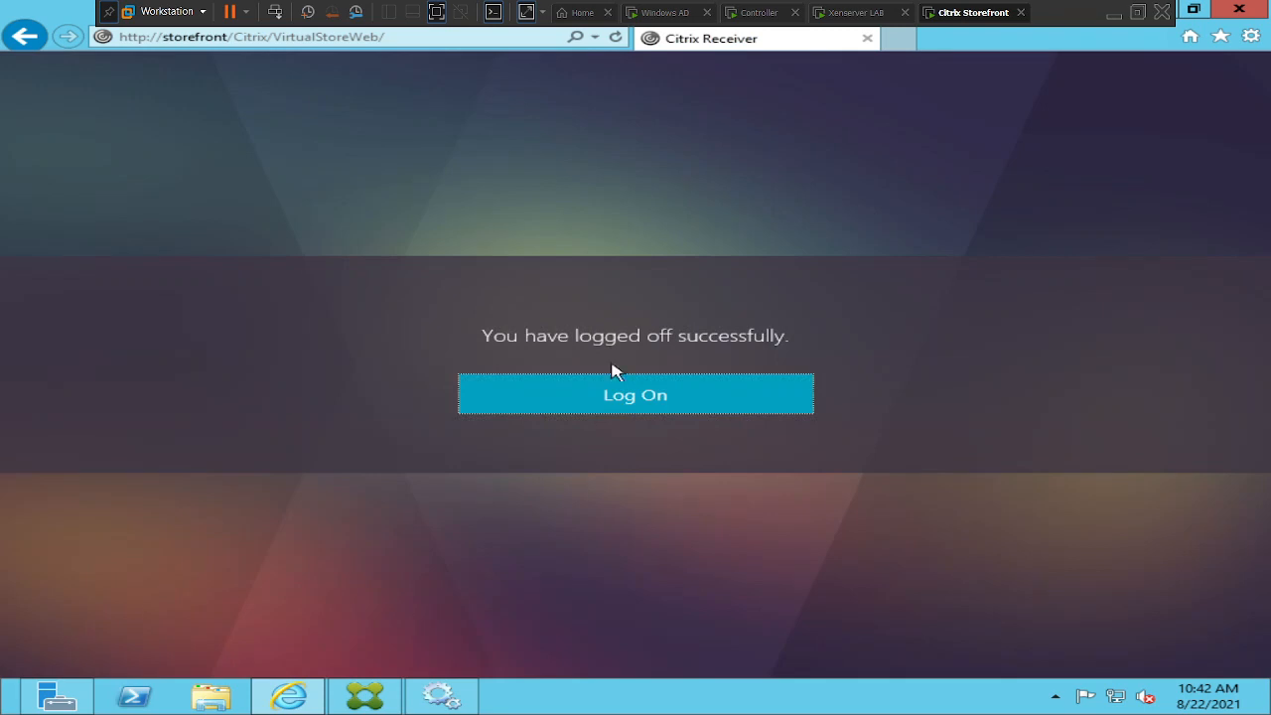
{"action": "left_click", "coordinate": [547, 411]}
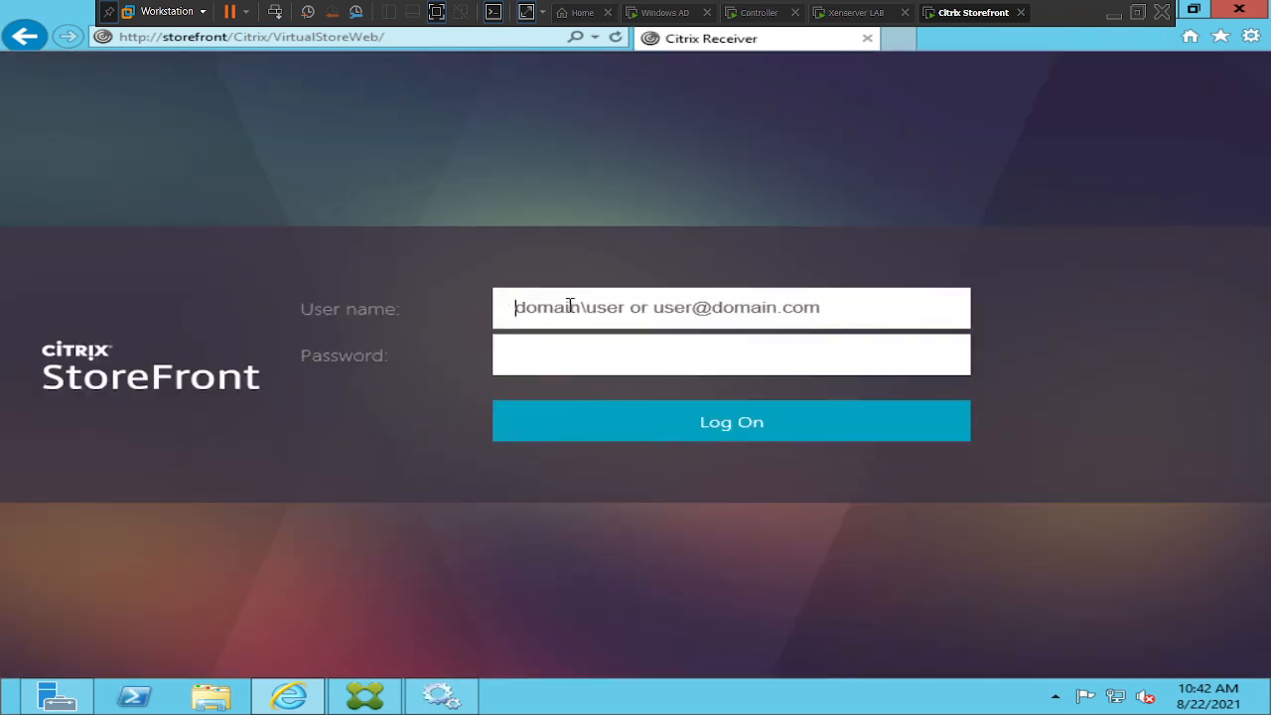
Log back on to StoreFront with the domain administrator account and password
{"action": "type", "text": "naresh.c"}
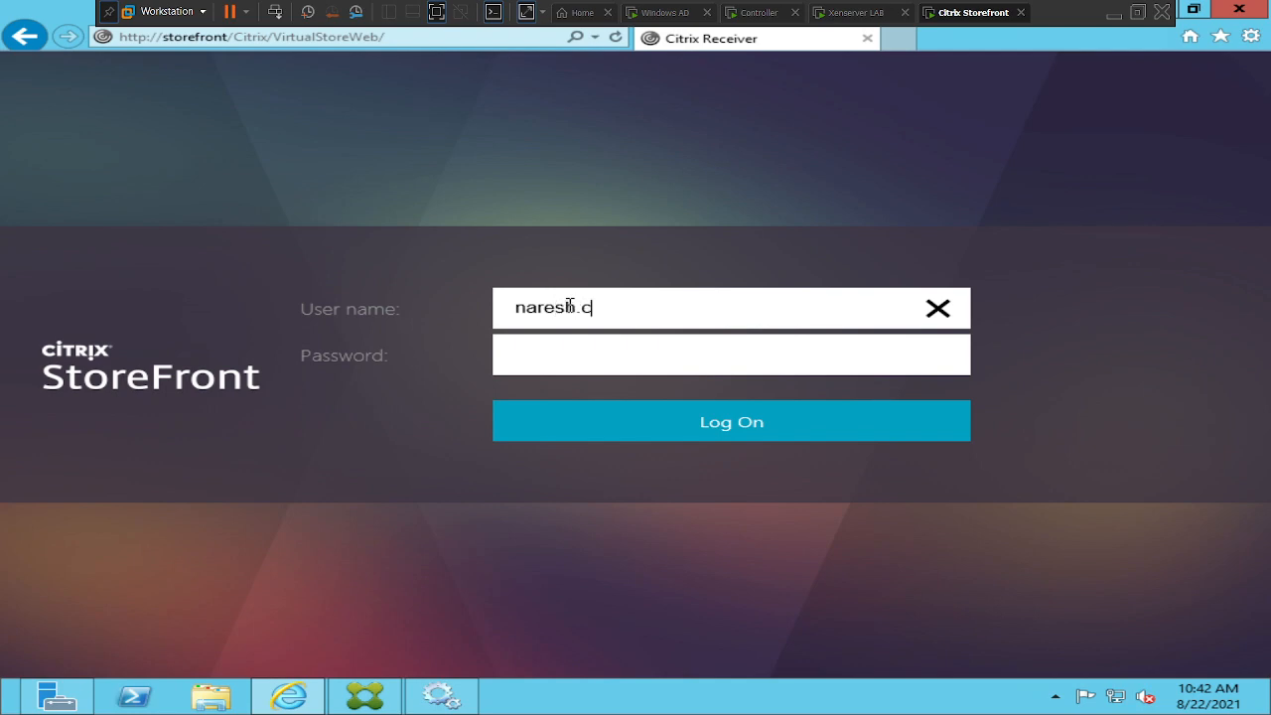
{"action": "type", "text": "om\\administrato"}
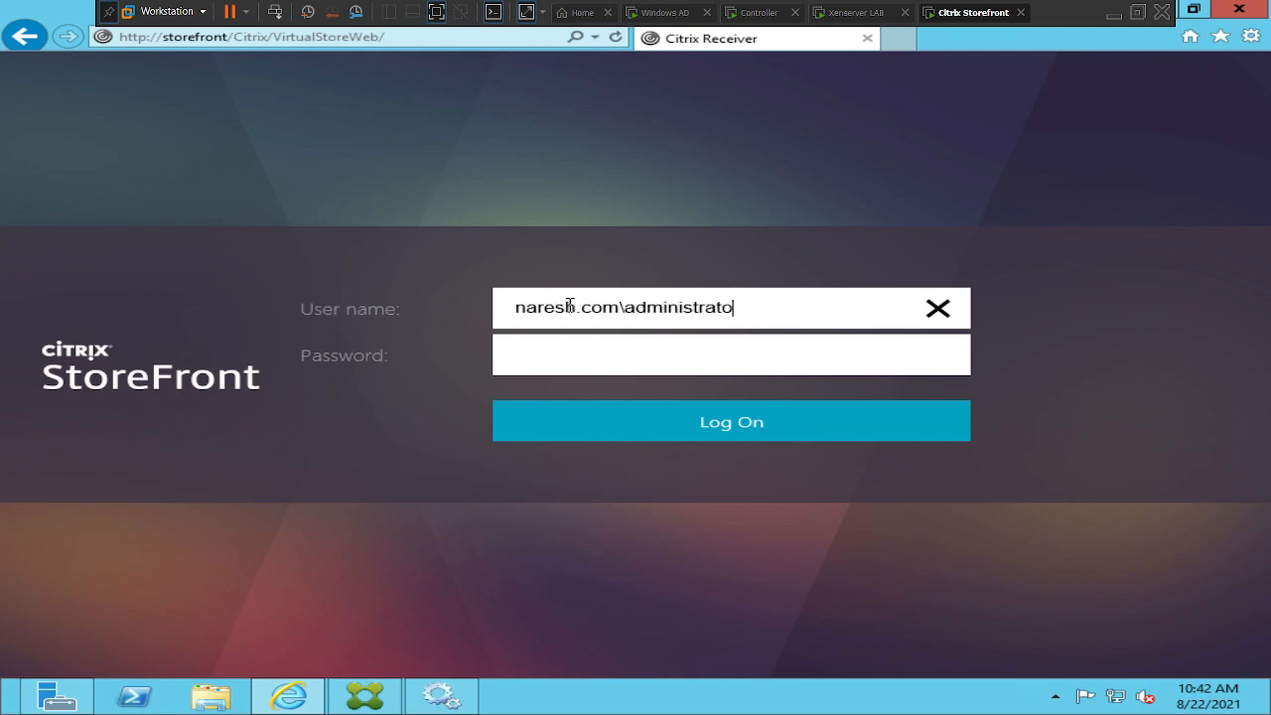
{"action": "type", "text": "r"}
{"action": "key", "text": "Tab"}
{"action": "type", "text": "••"}
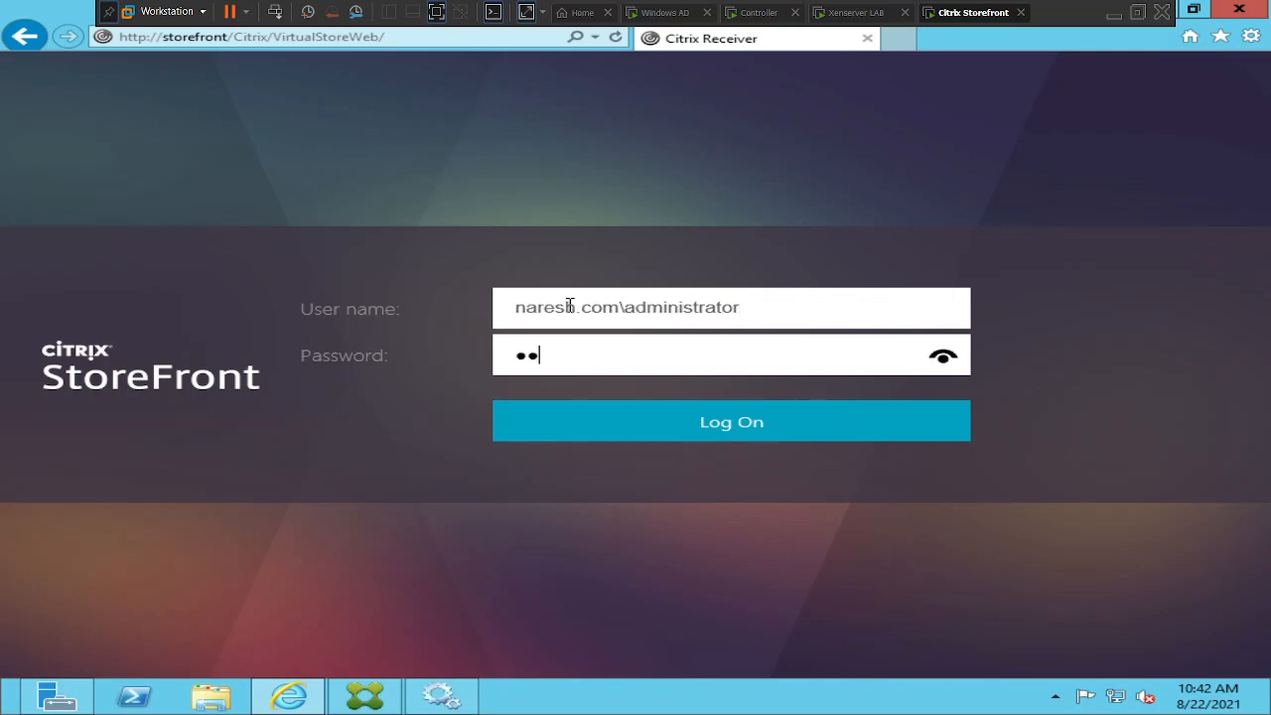
{"action": "type", "text": "••••••••••••"}
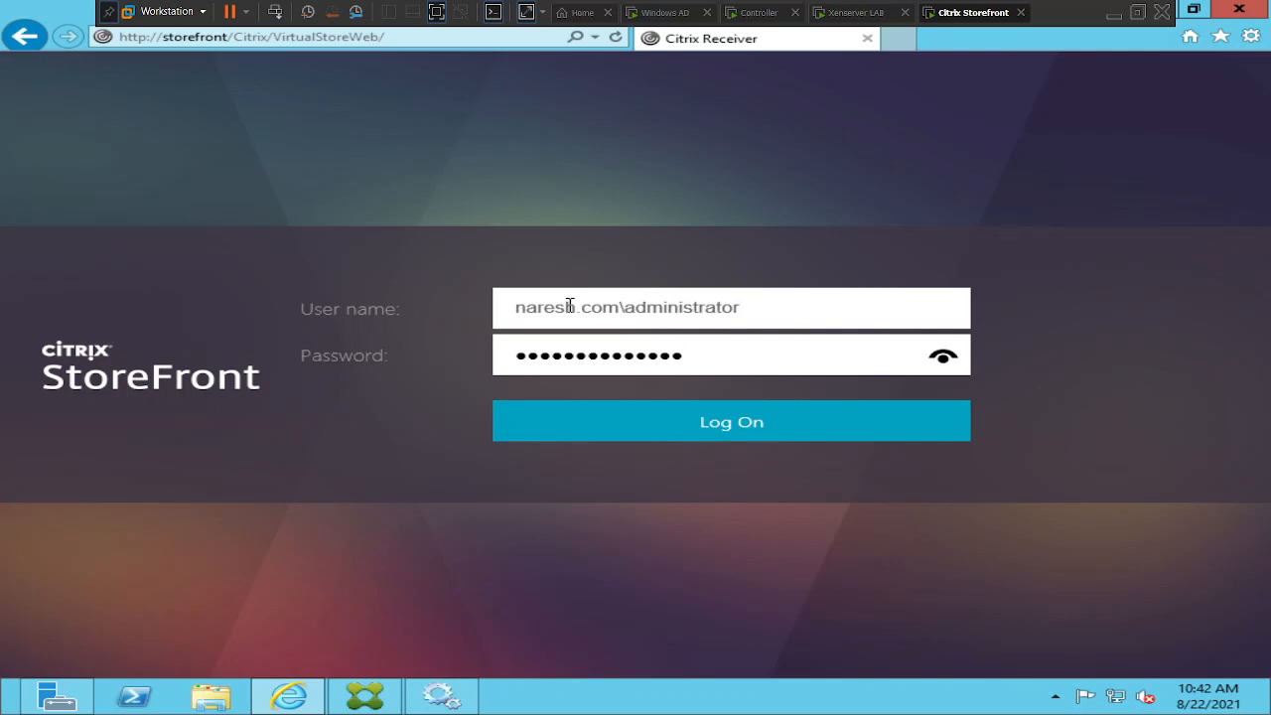
{"action": "left_click", "coordinate": [641, 427]}
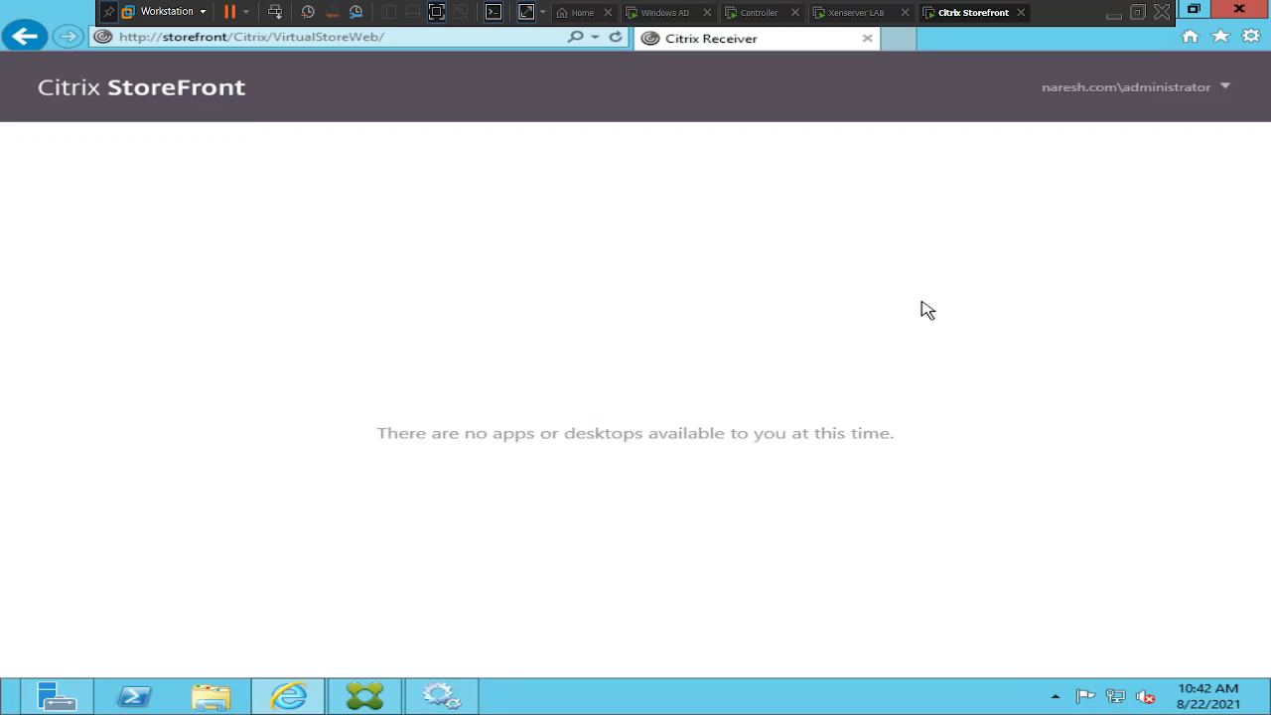
Log off StoreFront again and return to the Controller VM
{"action": "left_click", "coordinate": [1222, 89]}
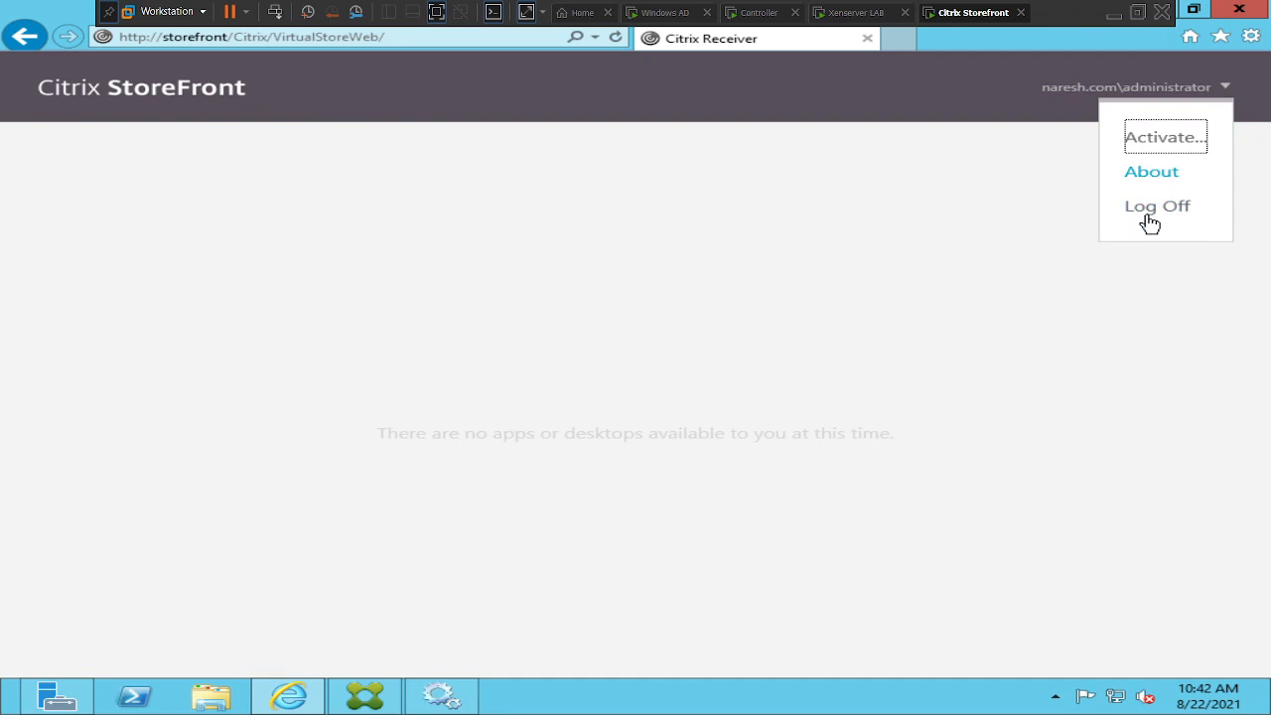
{"action": "left_click", "coordinate": [1152, 208]}
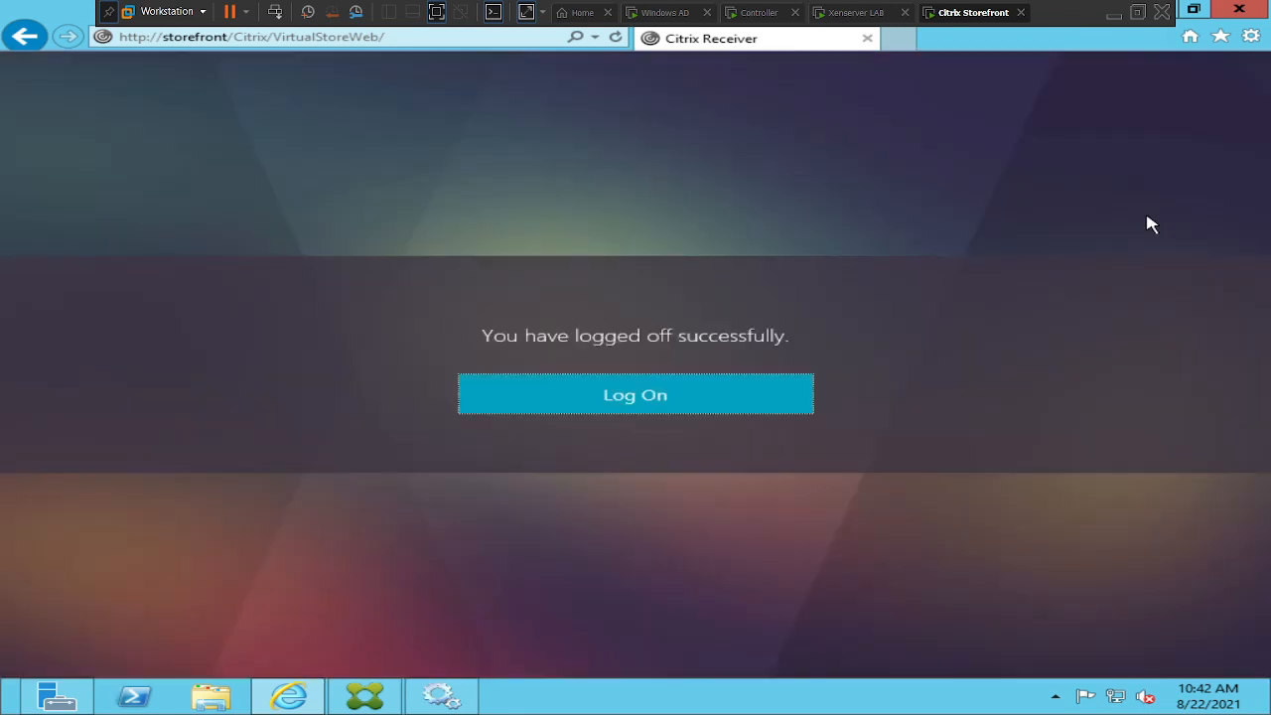
{"action": "left_click", "coordinate": [673, 408]}
{"action": "left_click", "coordinate": [756, 13]}
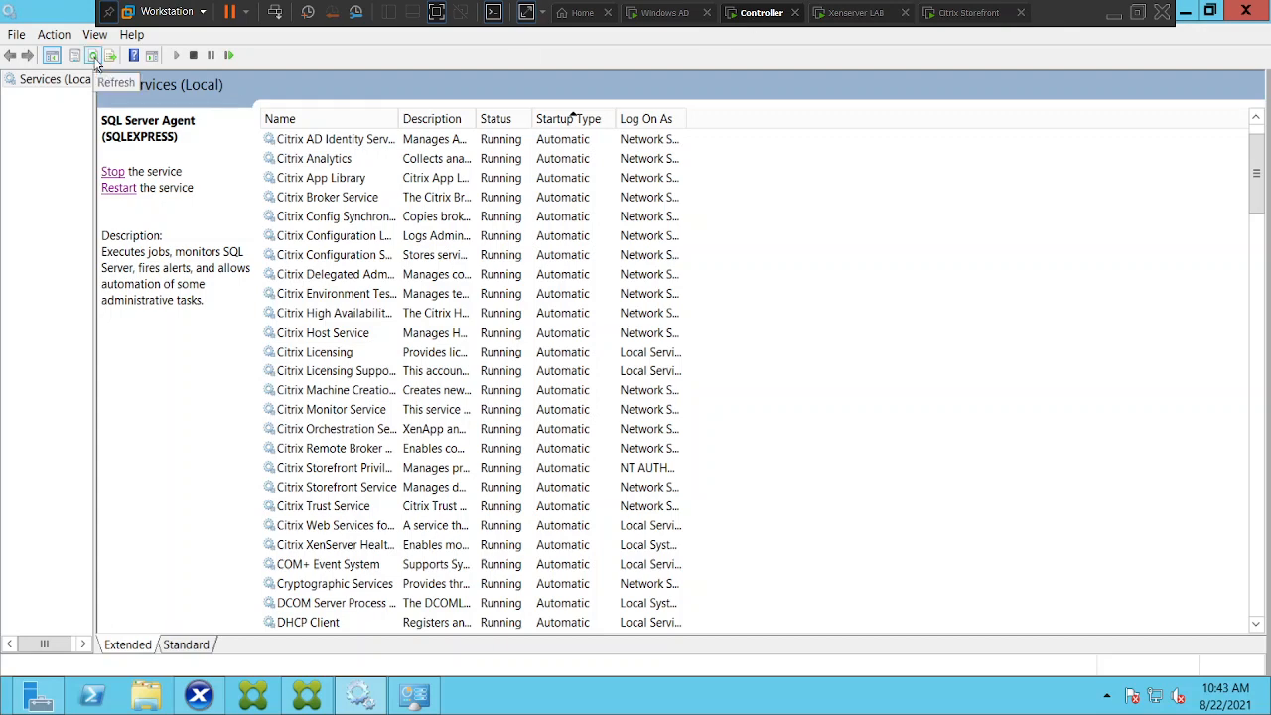
Refresh the Services list and sort it by Startup Type, automatic services first
{"action": "left_click", "coordinate": [94, 56]}
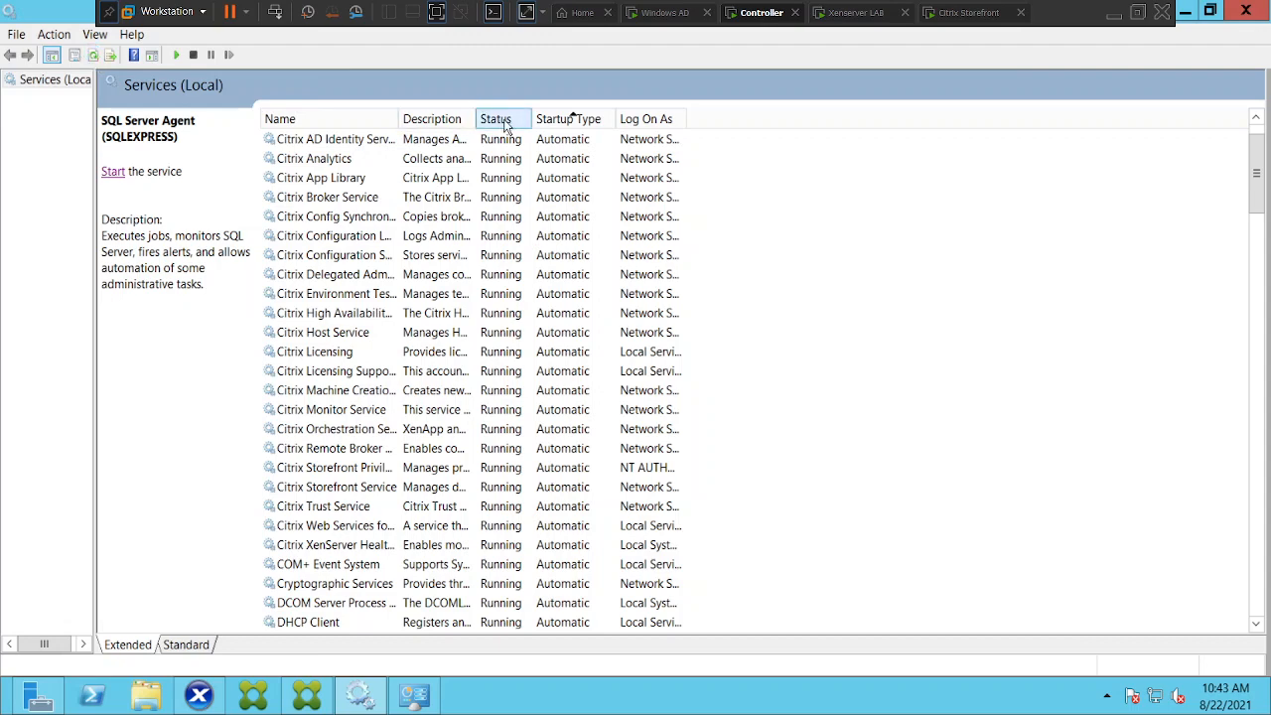
{"action": "left_click", "coordinate": [572, 120]}
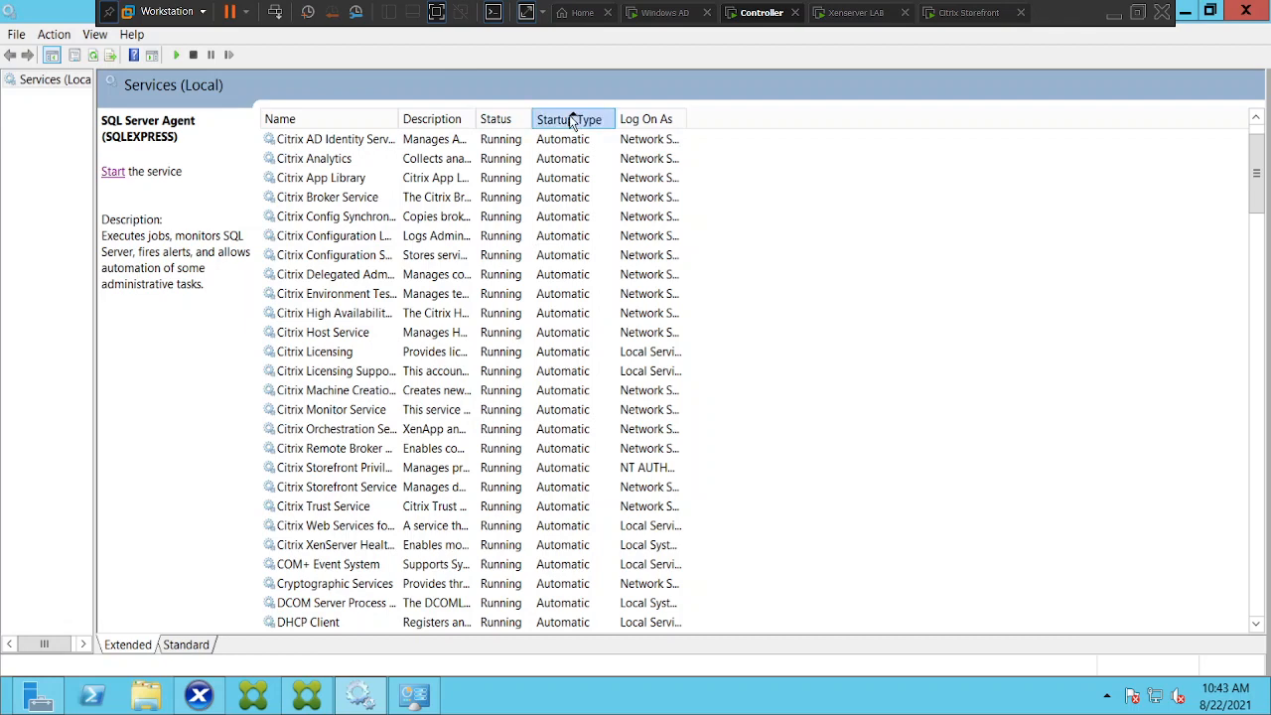
{"action": "left_click", "coordinate": [572, 120]}
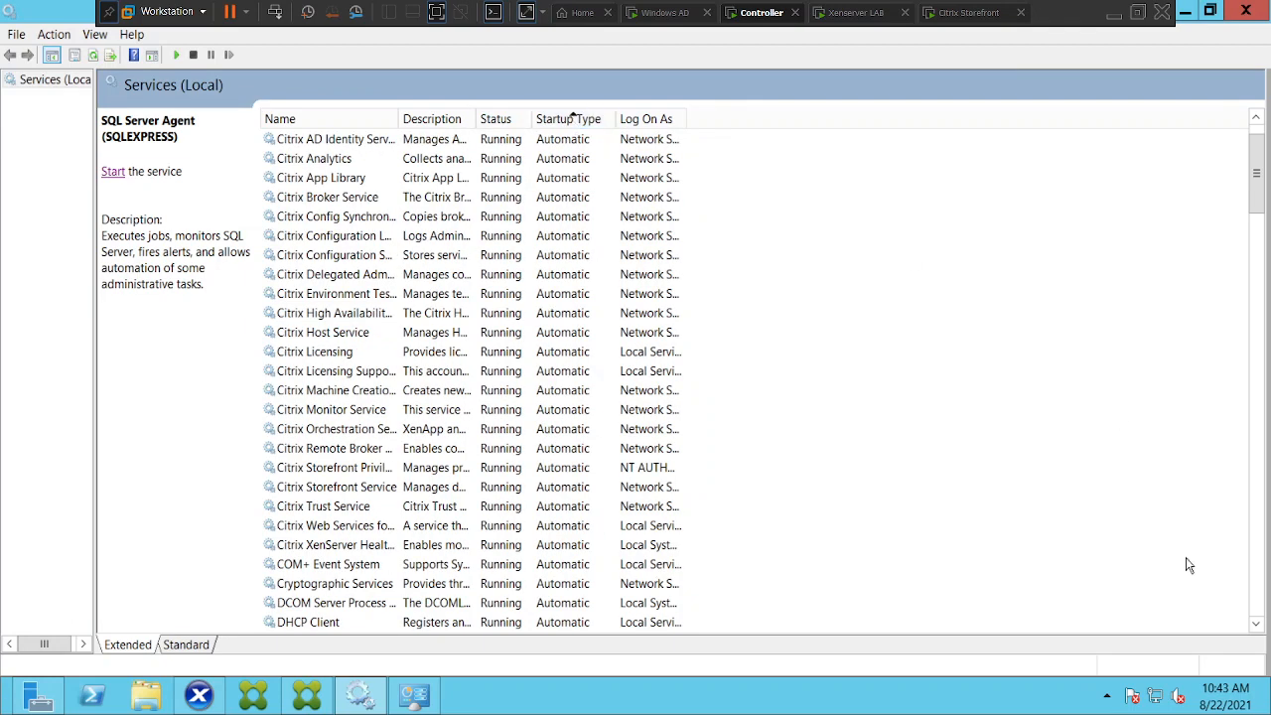
{"action": "left_click_drag", "start_coordinate": [1256, 628], "coordinate": [1256, 628]}
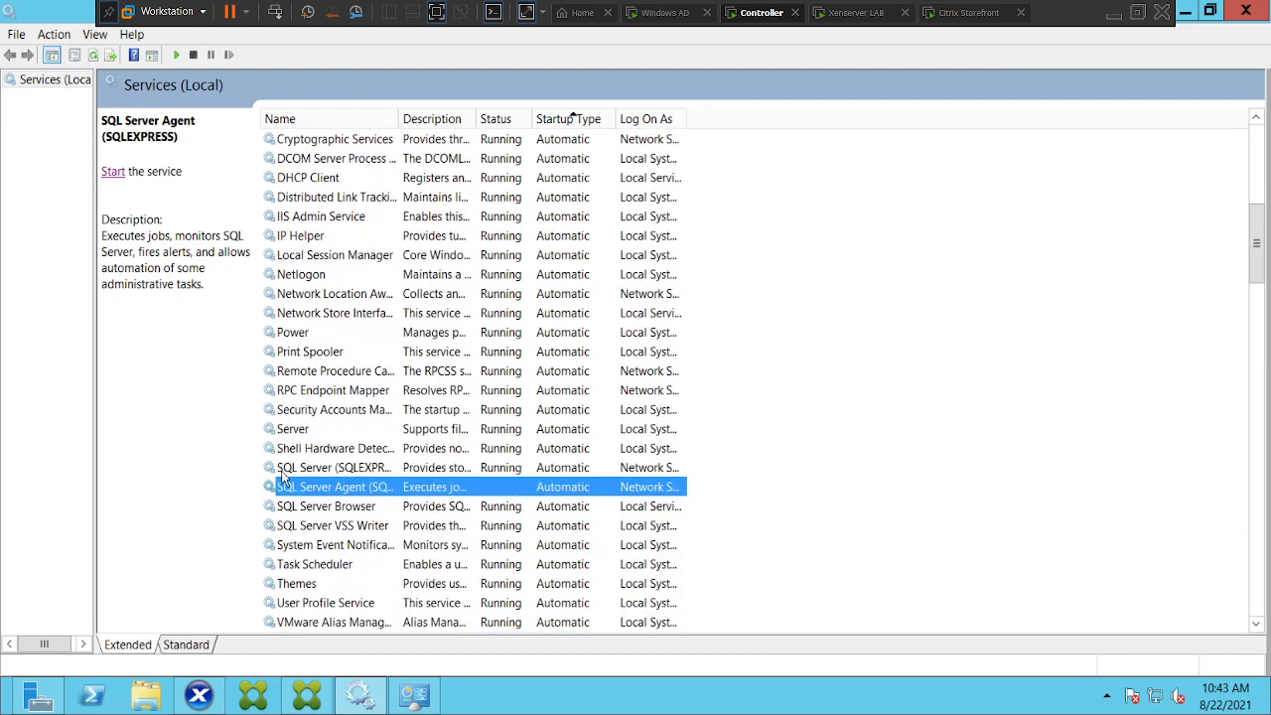
Start the SQL Server Agent (SQLEXPRESS) service and refresh to confirm its status
{"action": "left_click", "coordinate": [327, 508]}
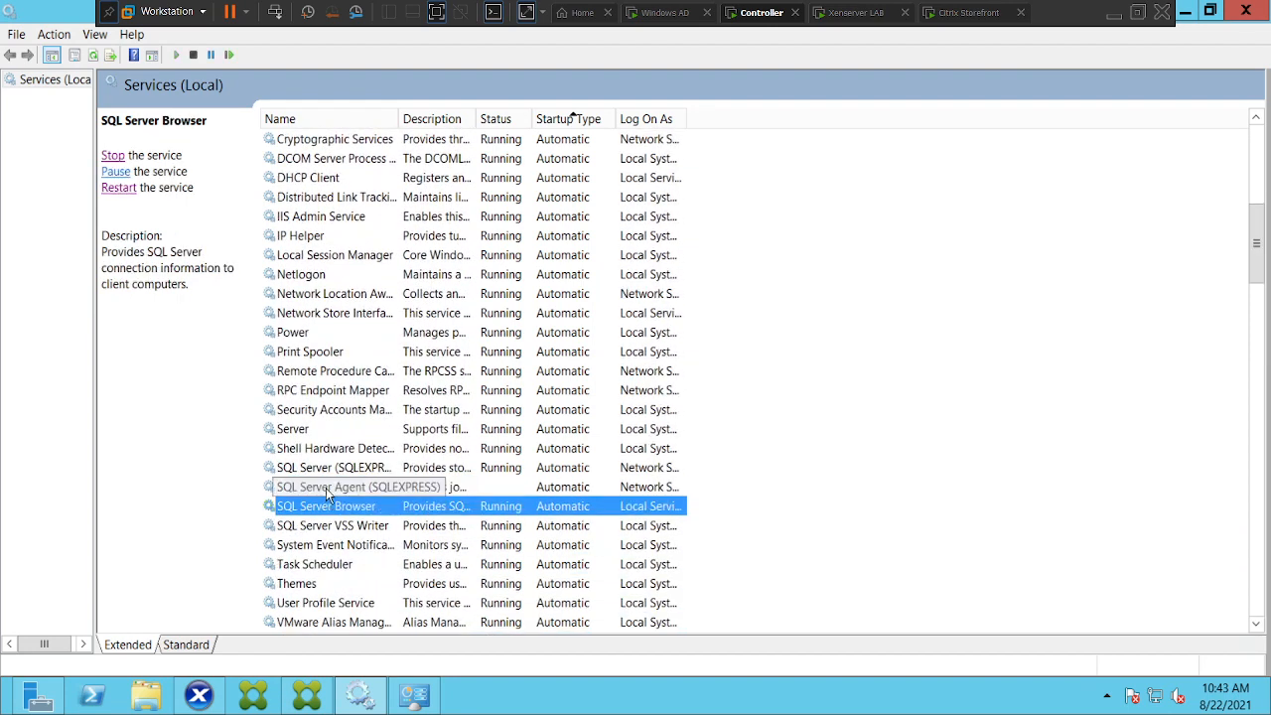
{"action": "left_click", "coordinate": [330, 492]}
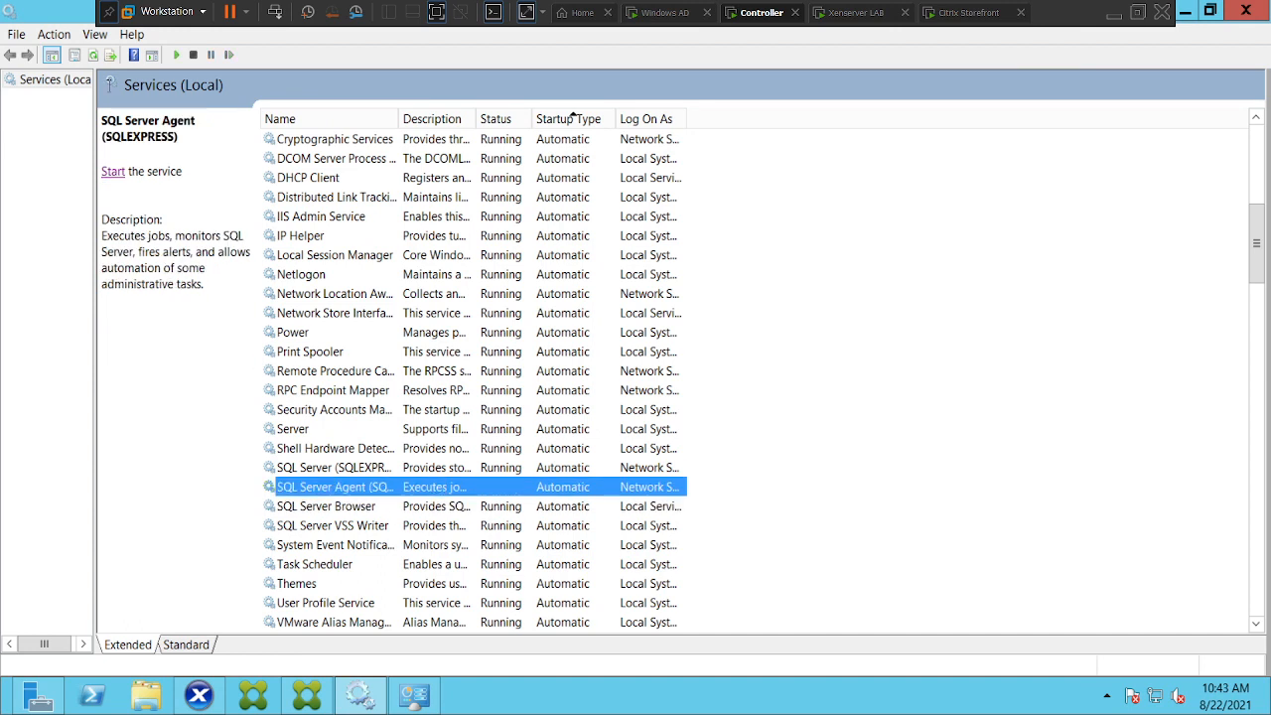
{"action": "left_click", "coordinate": [113, 175]}
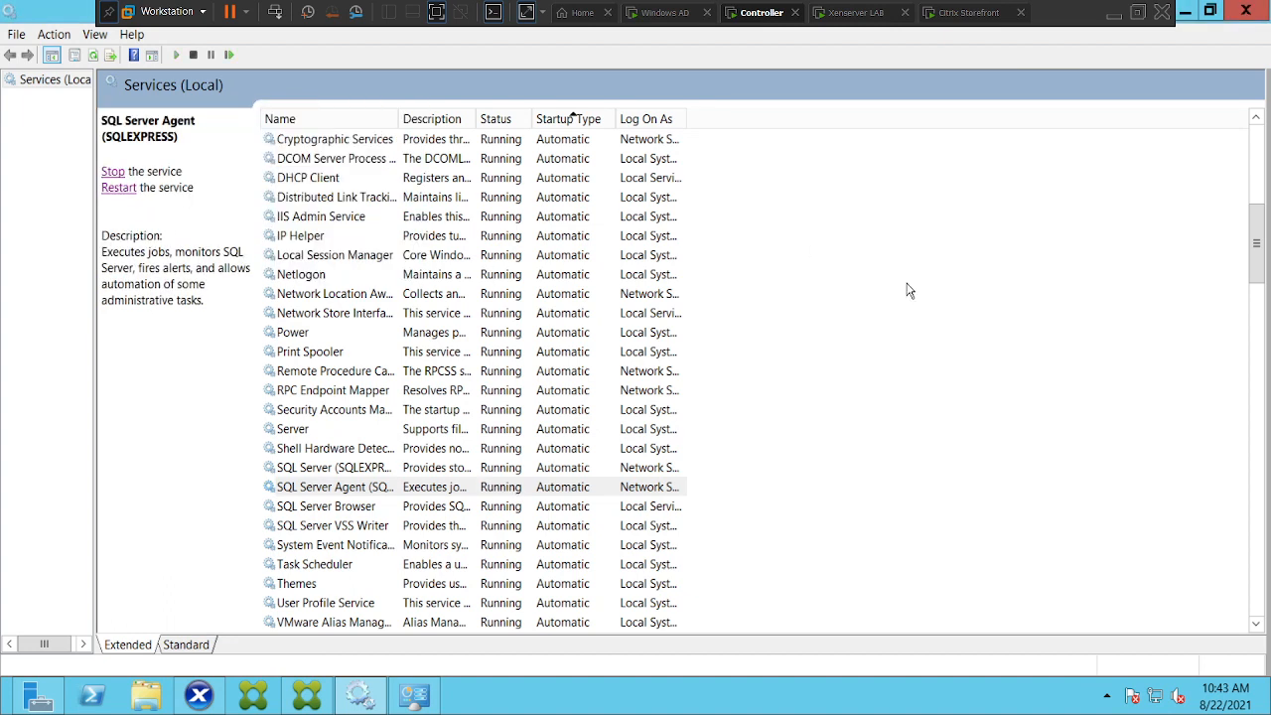
{"action": "left_click", "coordinate": [498, 494]}
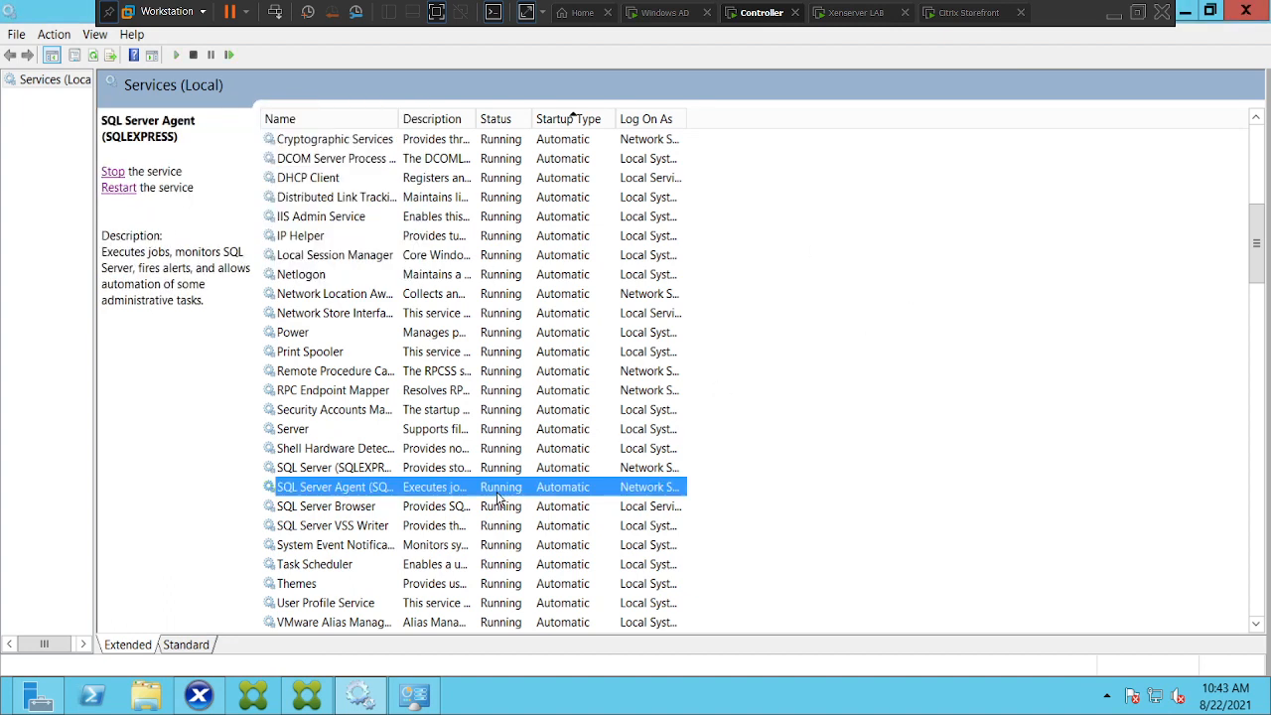
{"action": "left_click", "coordinate": [91, 58]}
{"action": "left_click", "coordinate": [90, 58]}
{"action": "left_click", "coordinate": [91, 58]}
In Citrix Studio, connect again to controller.naresh.com
{"action": "left_click", "coordinate": [308, 695]}
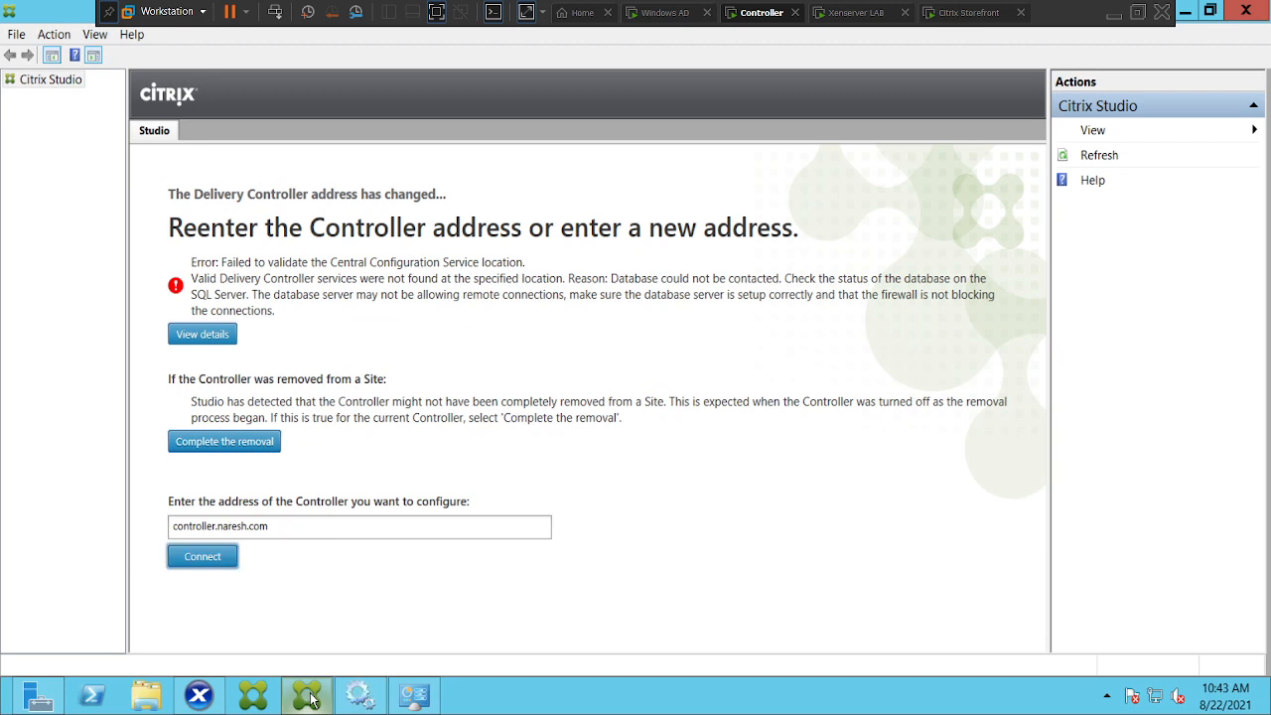
{"action": "left_click", "coordinate": [204, 558]}
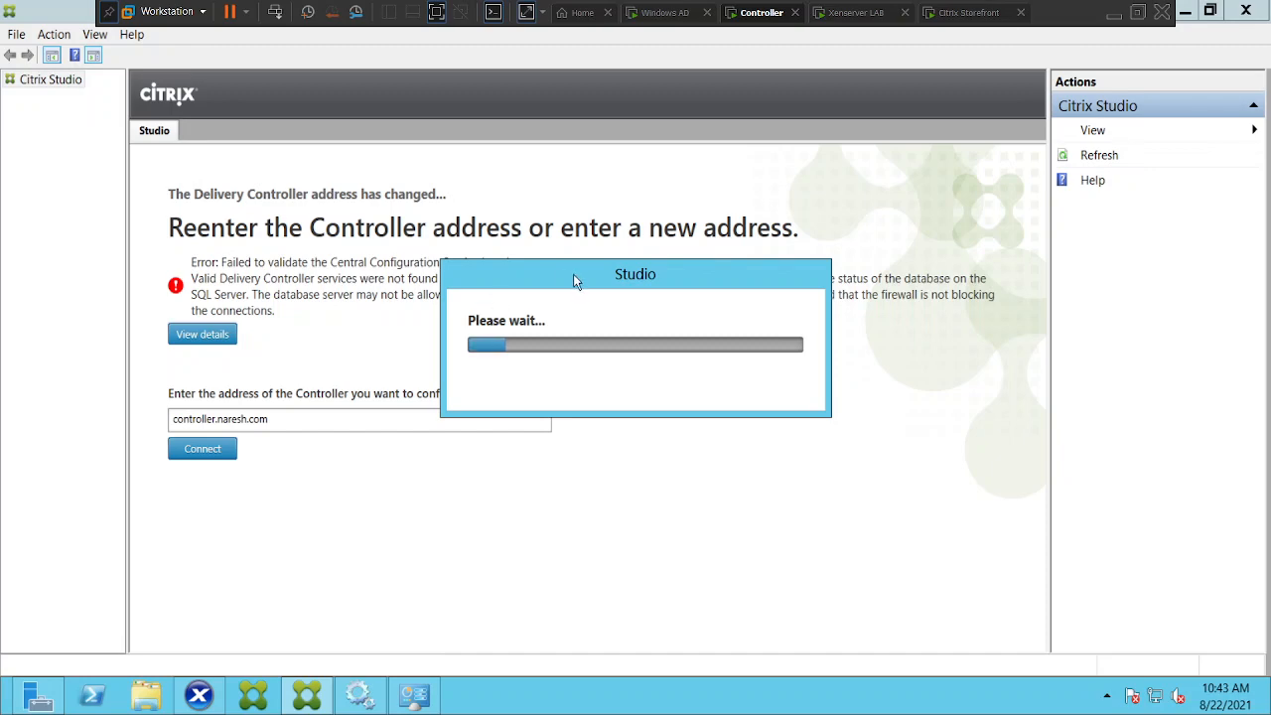
Move Studio's Please wait dialog aside to read the error while it reaches assessing configuration files
{"action": "left_click_drag", "start_coordinate": [573, 274], "coordinate": [602, 348]}
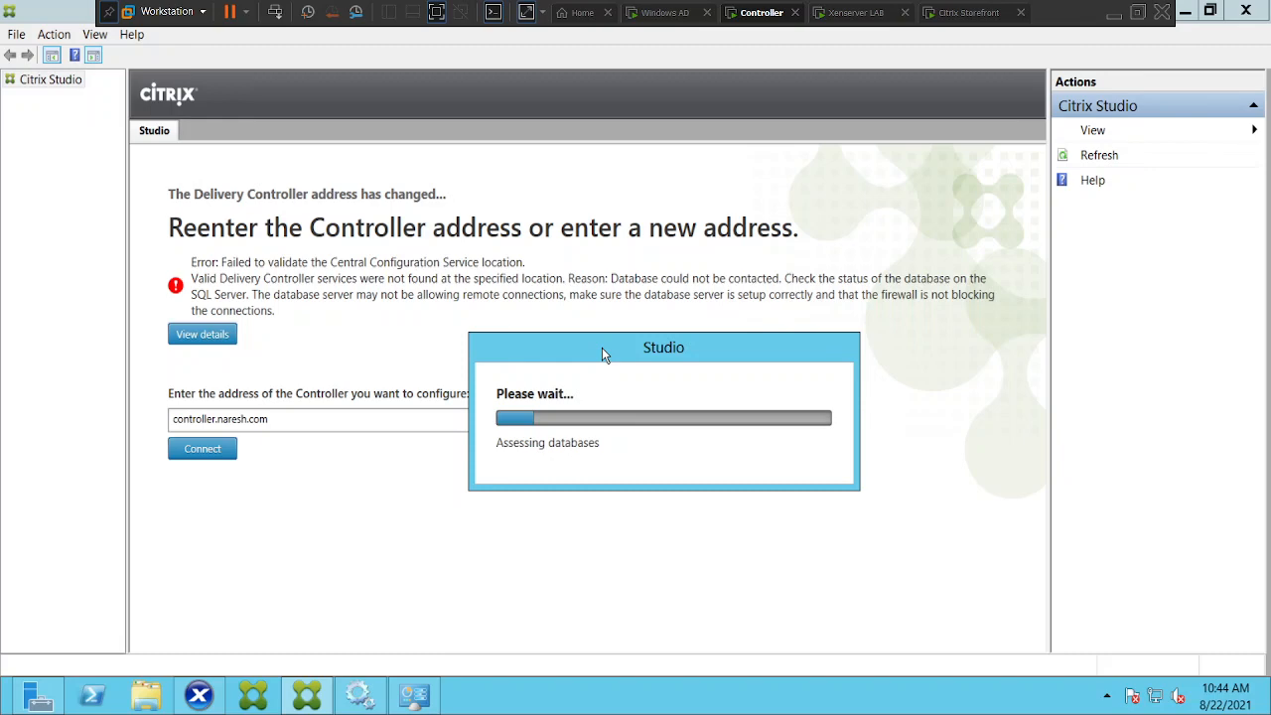
{"action": "left_click_drag", "start_coordinate": [602, 354], "coordinate": [610, 404]}
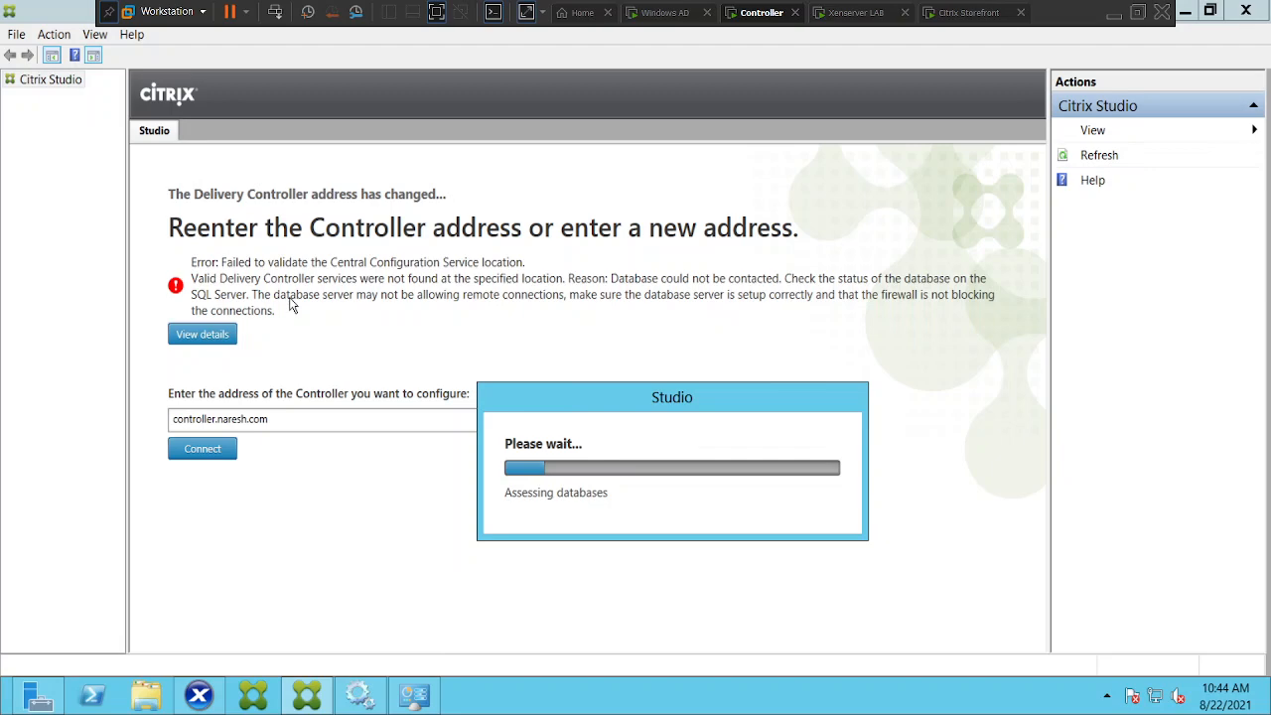
{"action": "left_click_drag", "start_coordinate": [706, 402], "coordinate": [685, 221]}
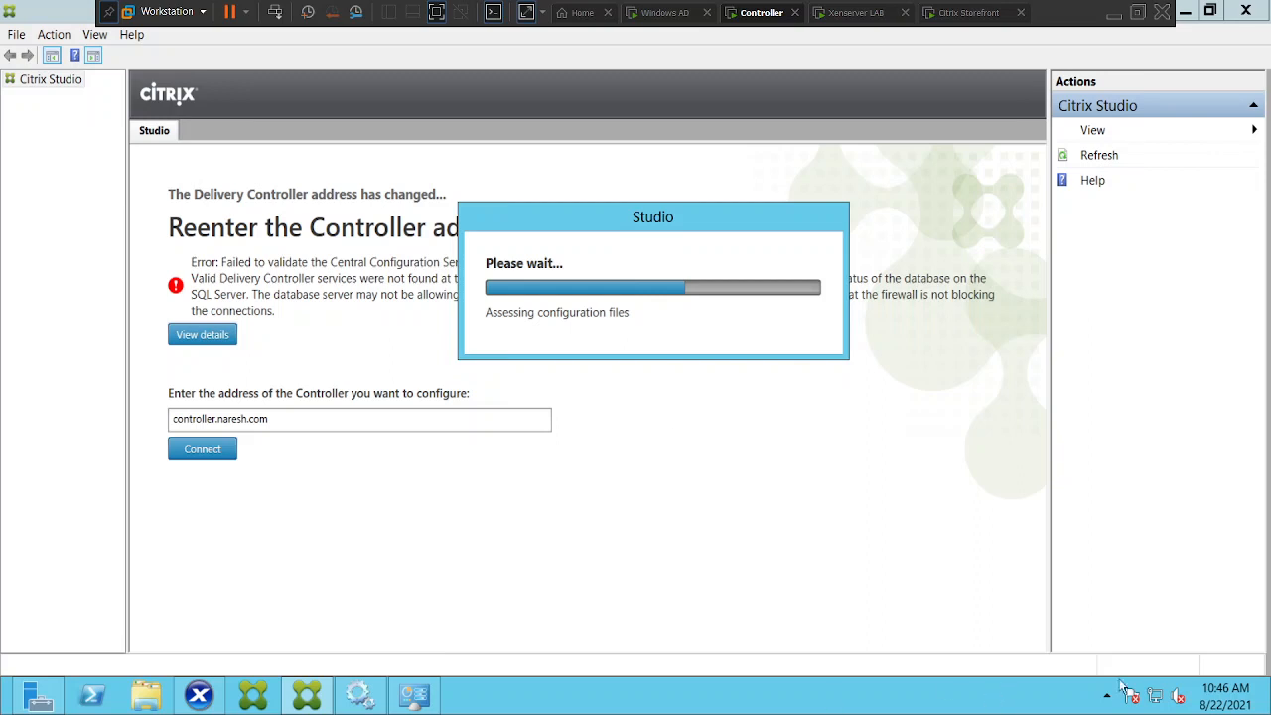
{"action": "mouse_move", "coordinate": [1270, 714]}
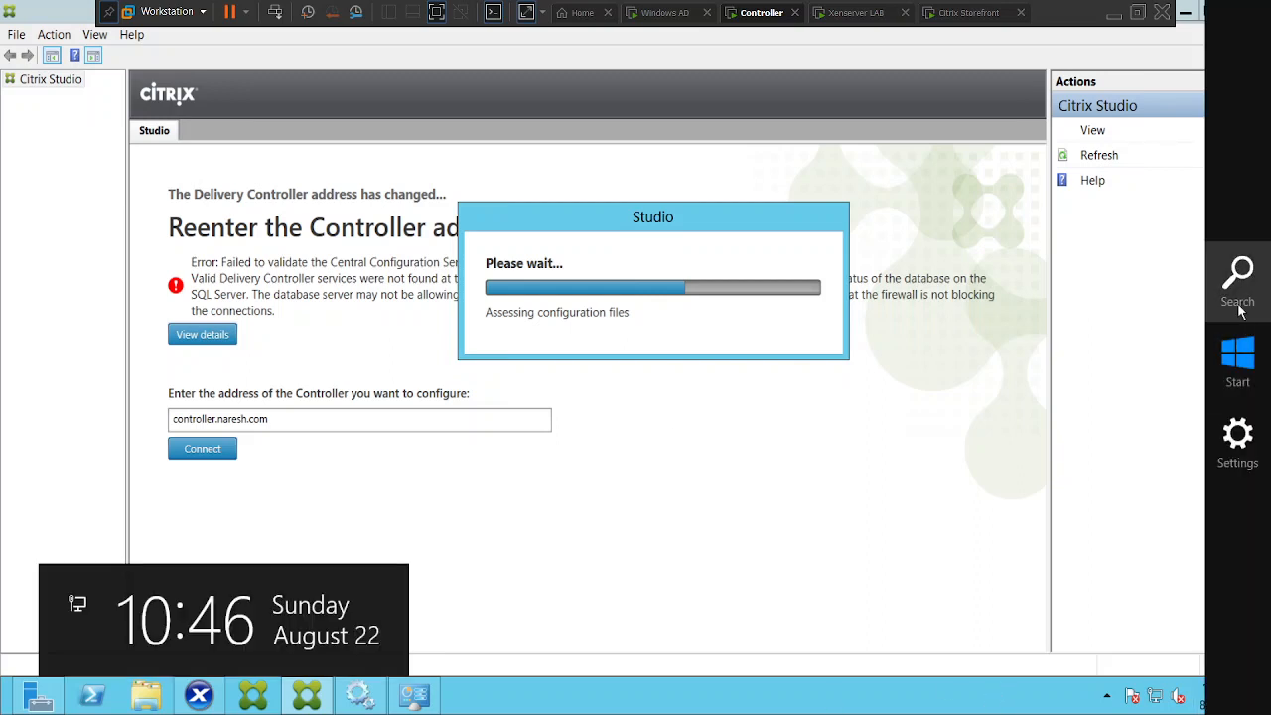
{"action": "left_click", "coordinate": [1239, 273]}
{"action": "type", "text": "ncpa.cpl"}
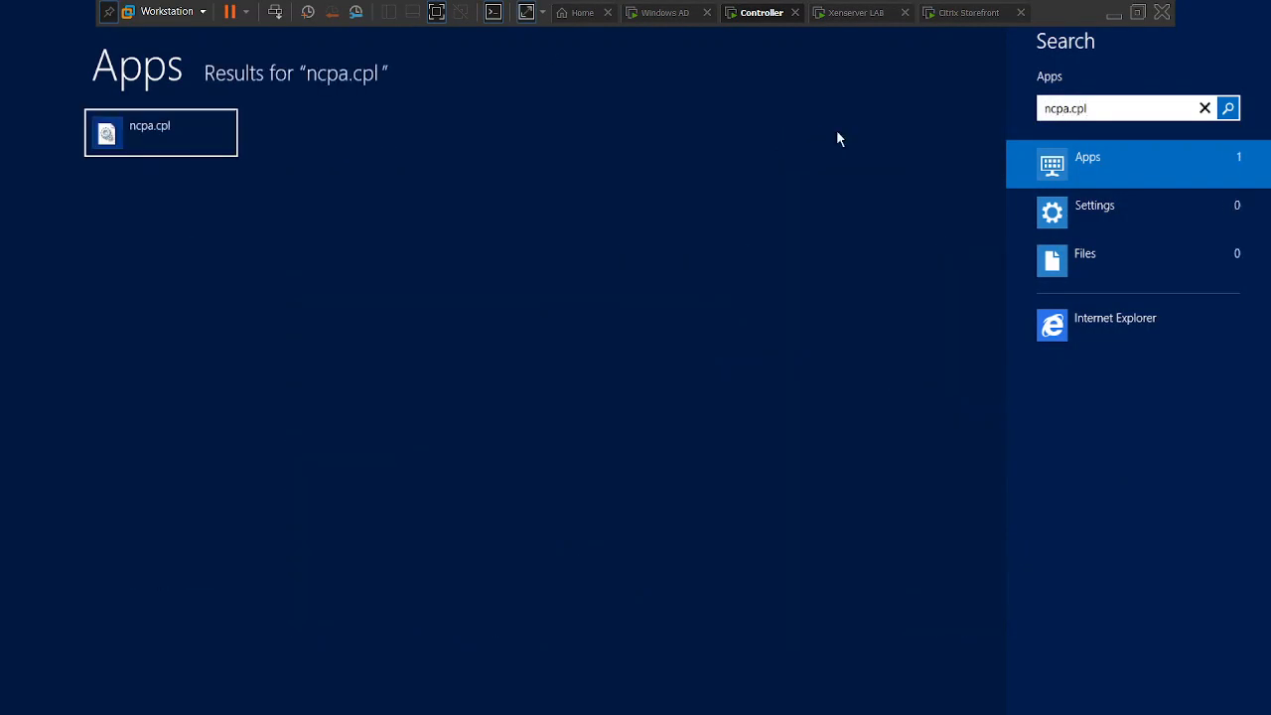
{"action": "left_click", "coordinate": [159, 150]}
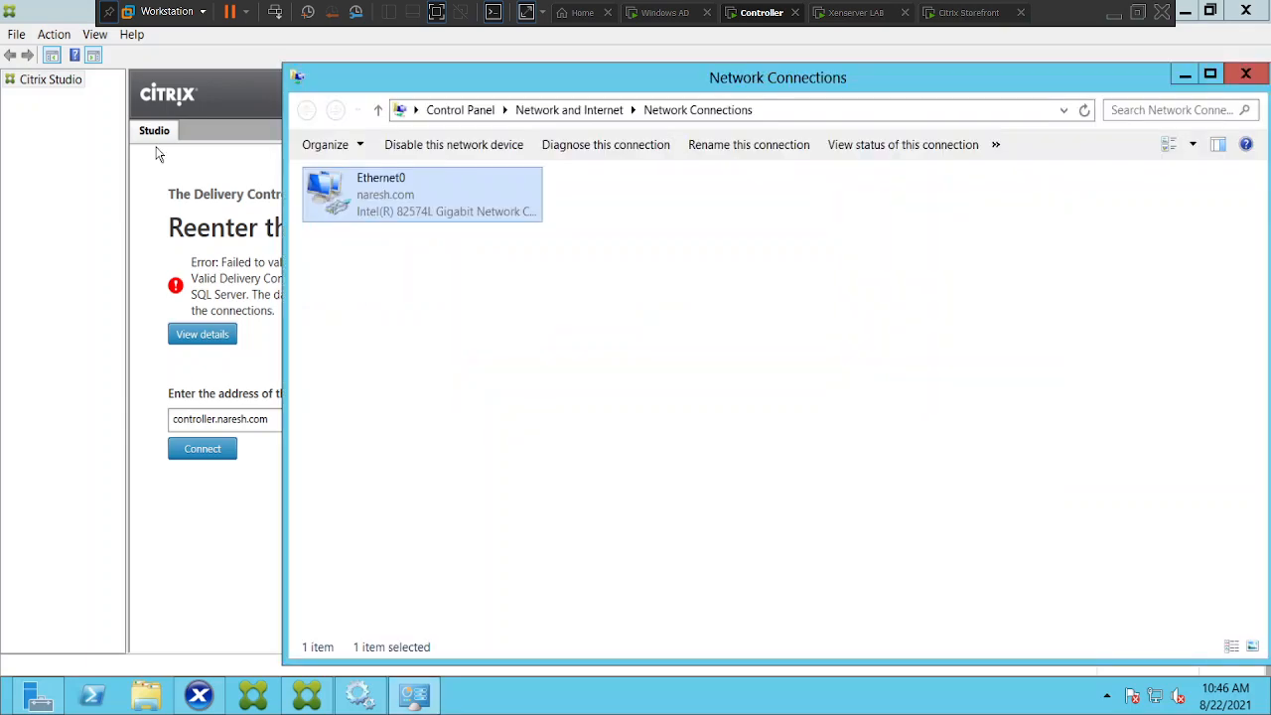
{"action": "right_click", "coordinate": [383, 204]}
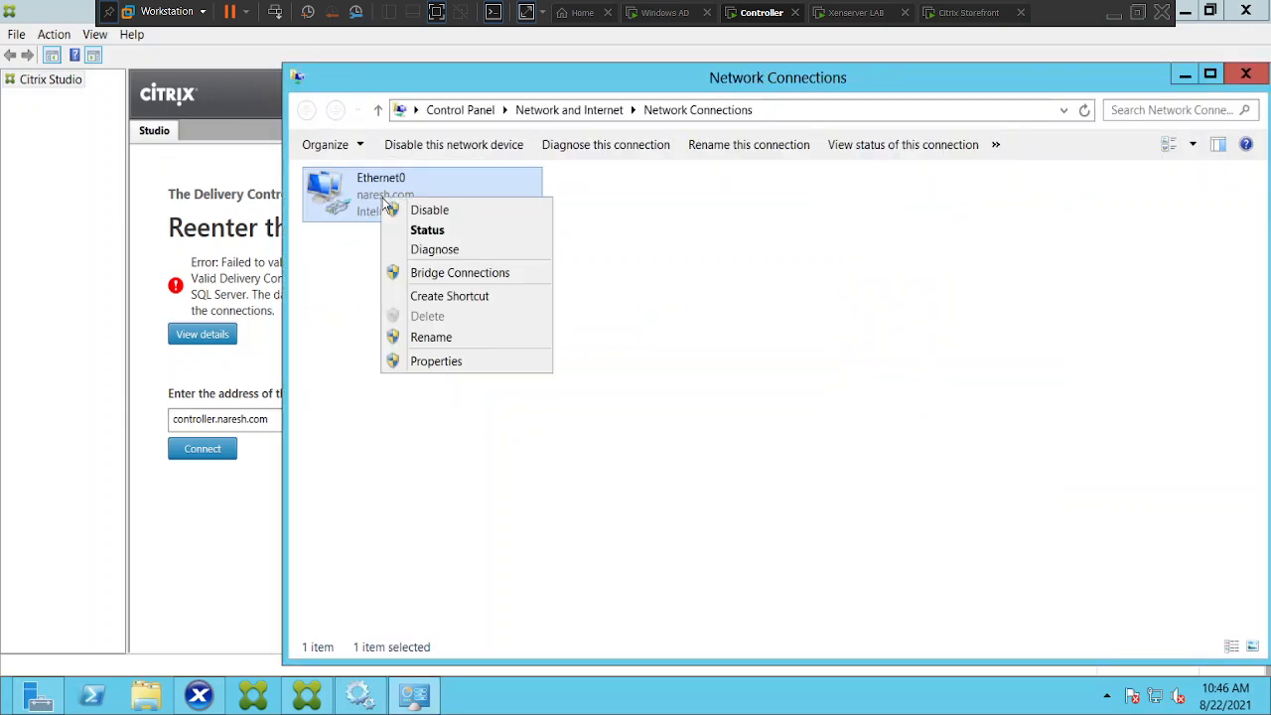
{"action": "left_click", "coordinate": [433, 362]}
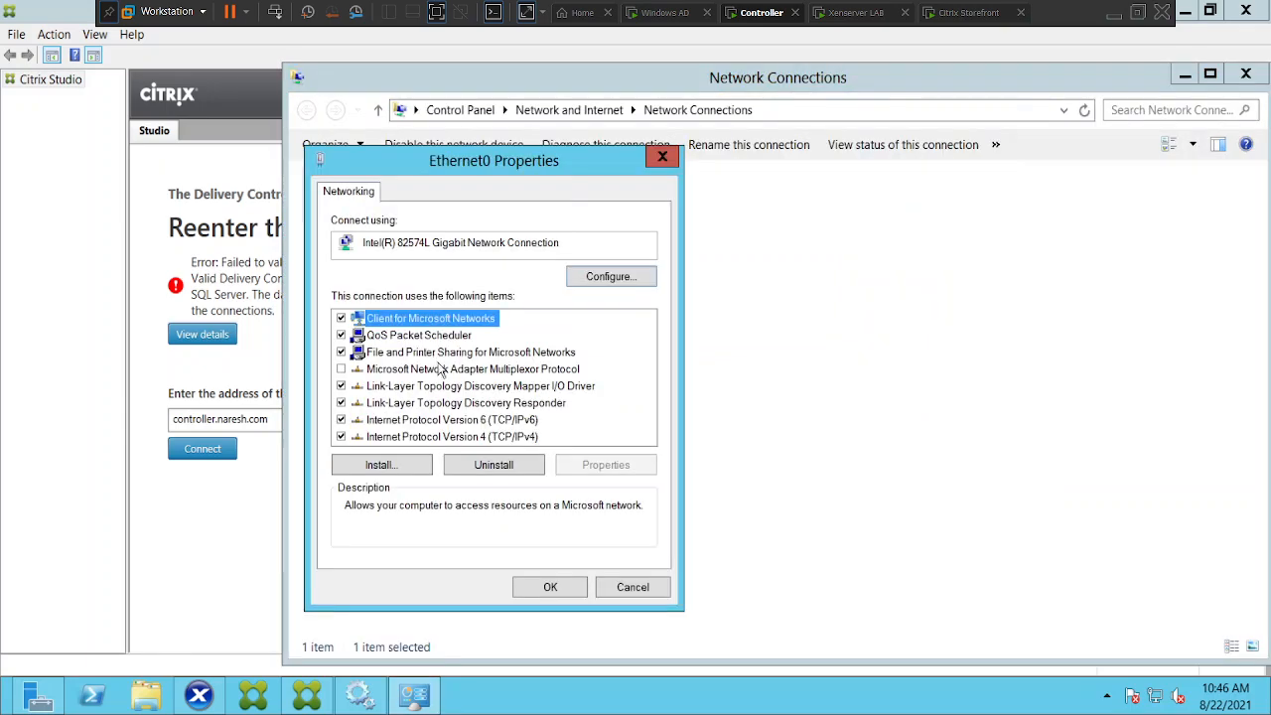
{"action": "double_click", "coordinate": [482, 440]}
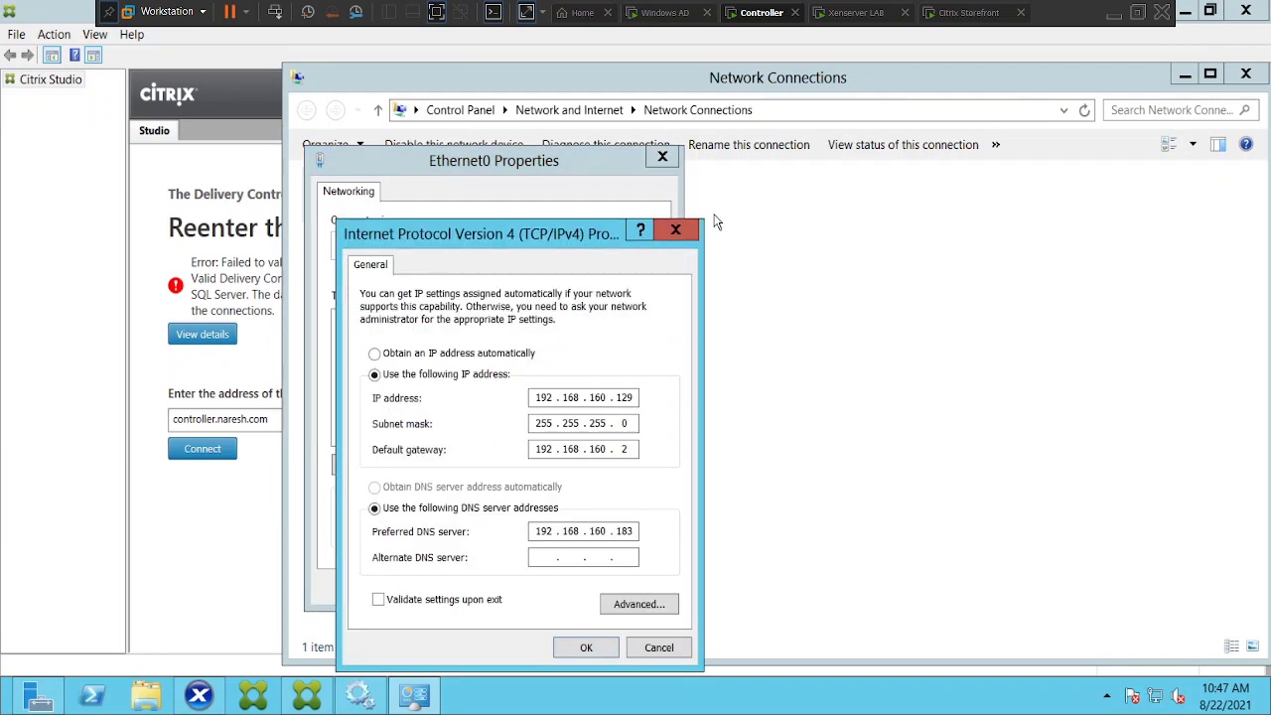
{"action": "left_click", "coordinate": [677, 231]}
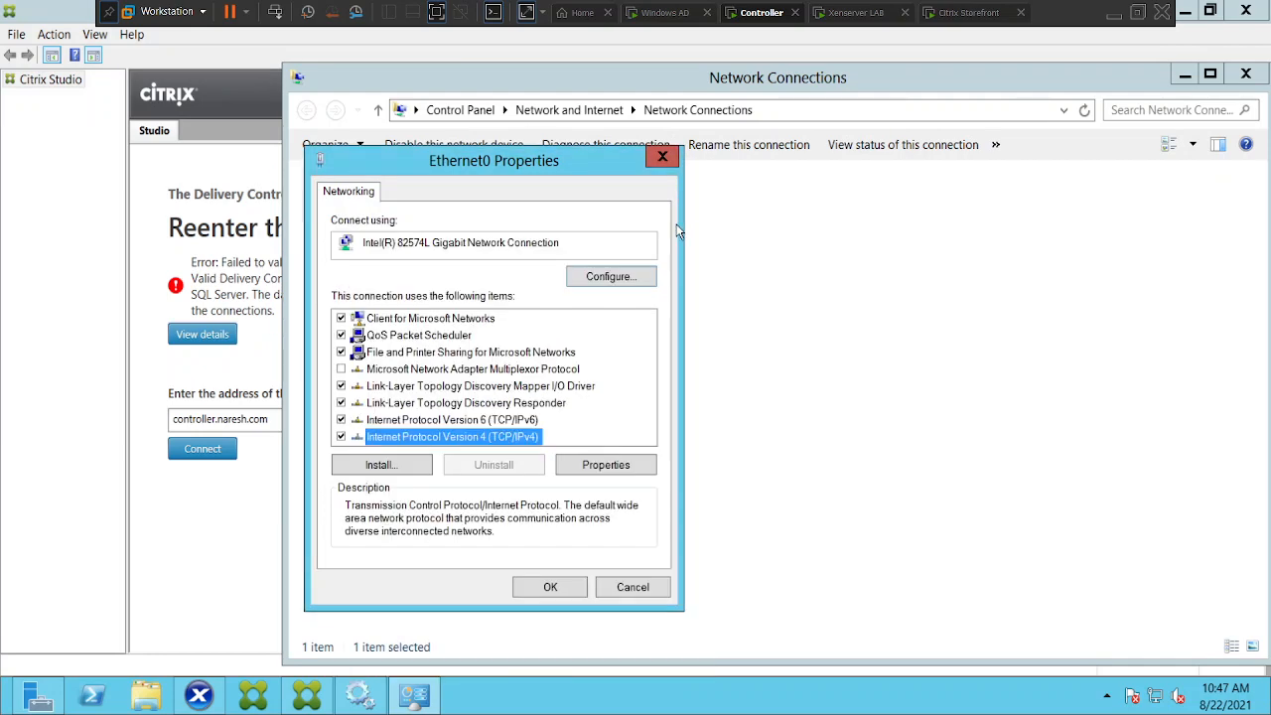
{"action": "left_click", "coordinate": [663, 157]}
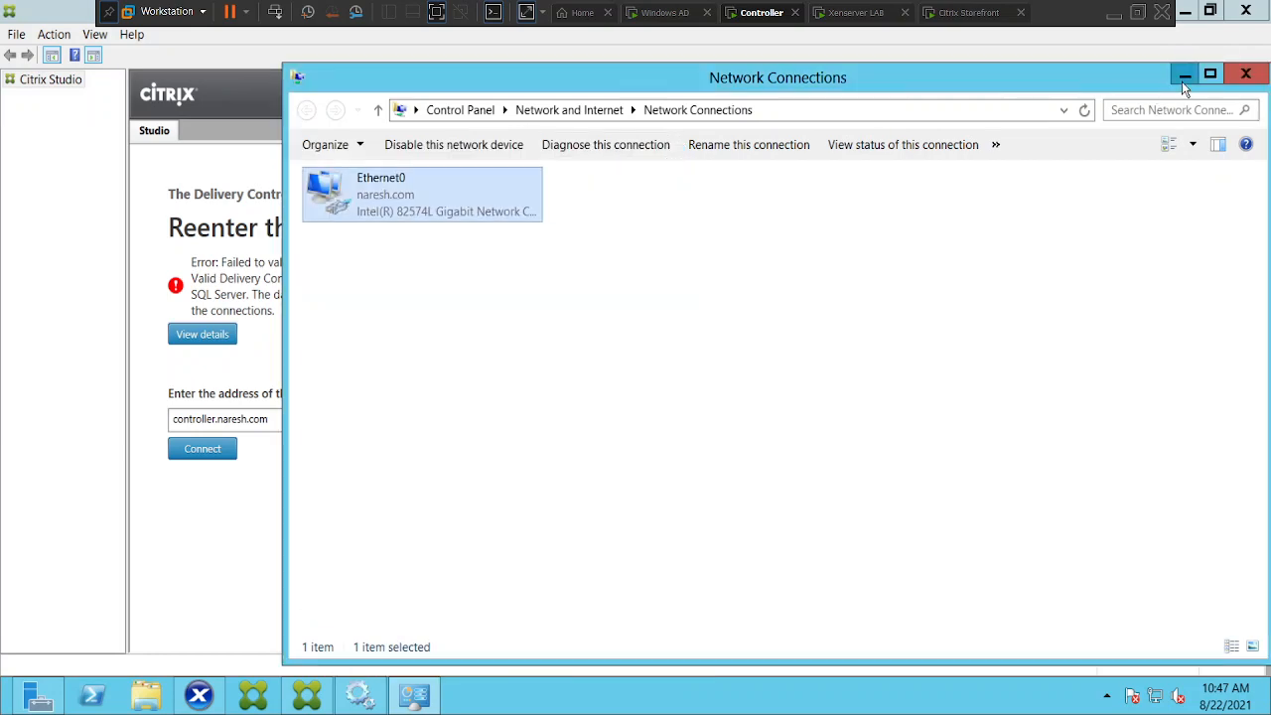
{"action": "left_click", "coordinate": [1184, 78]}
Run ipconfig on the Windows AD VM to confirm 192.168.160.183, then return to the Controller VM
{"action": "left_click", "coordinate": [668, 12]}
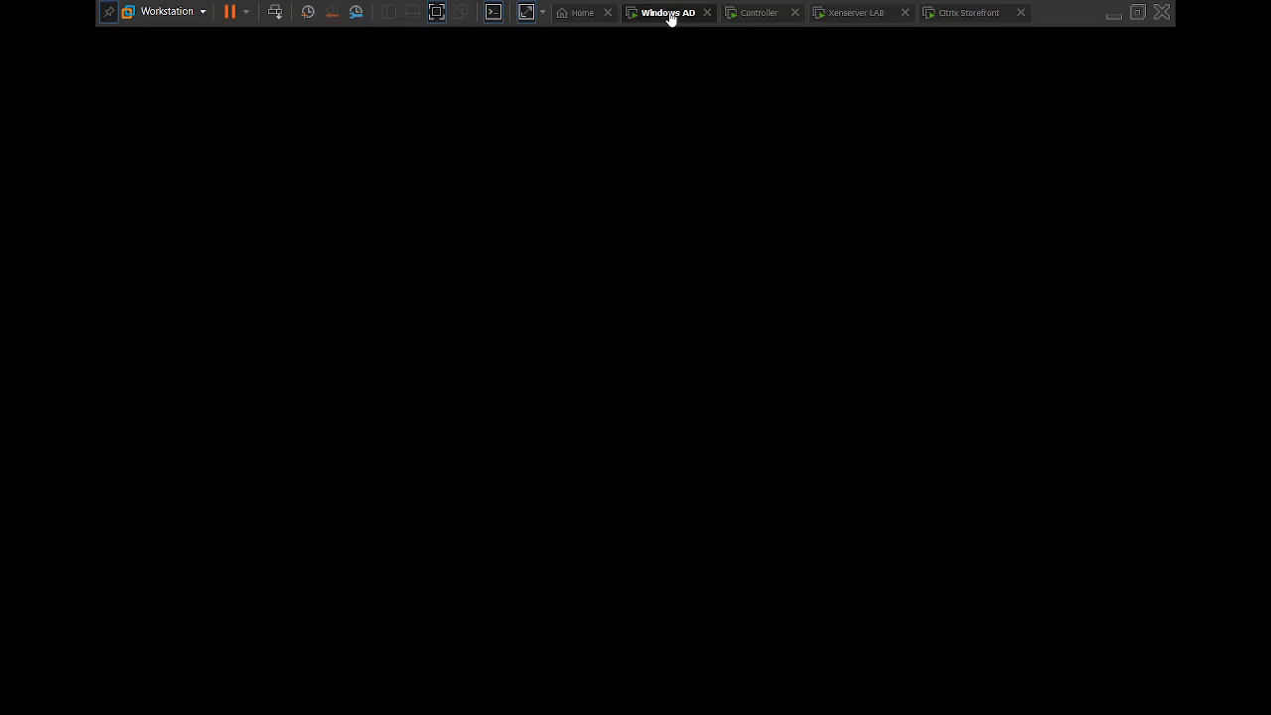
{"action": "left_click", "coordinate": [557, 271]}
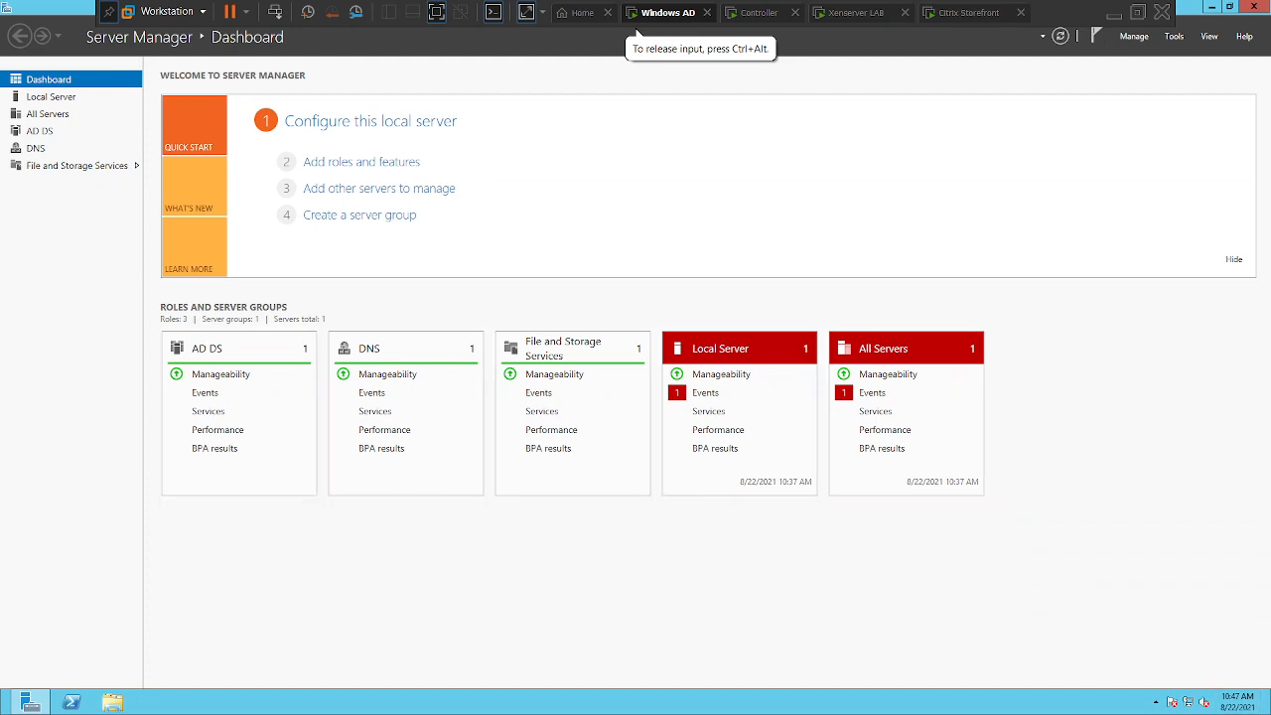
{"action": "left_click", "coordinate": [1256, 311]}
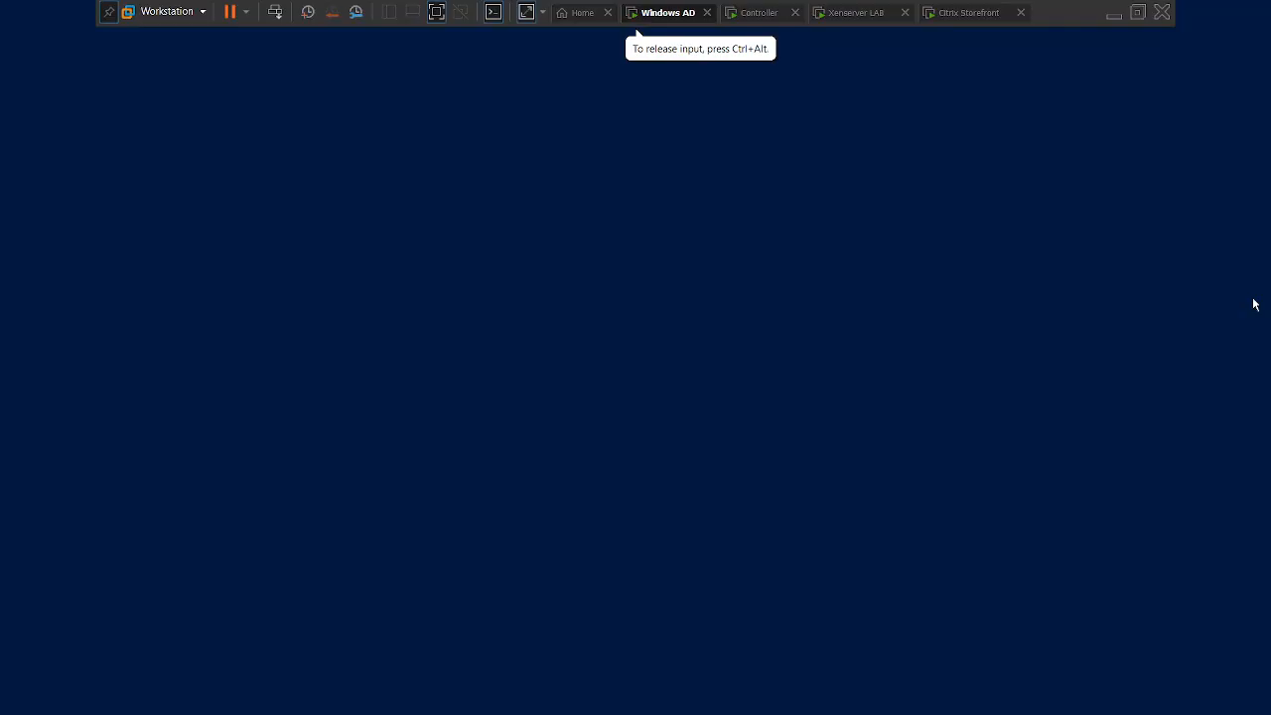
{"action": "type", "text": "cmd"}
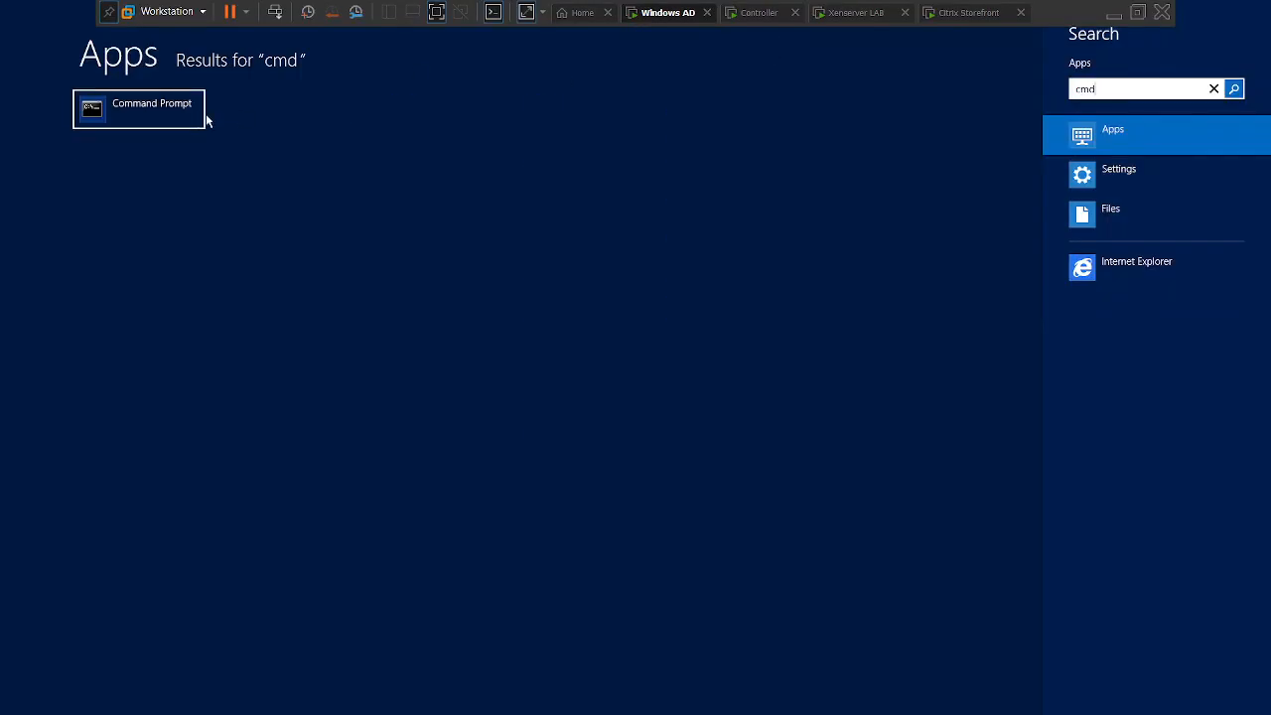
{"action": "left_click", "coordinate": [187, 116]}
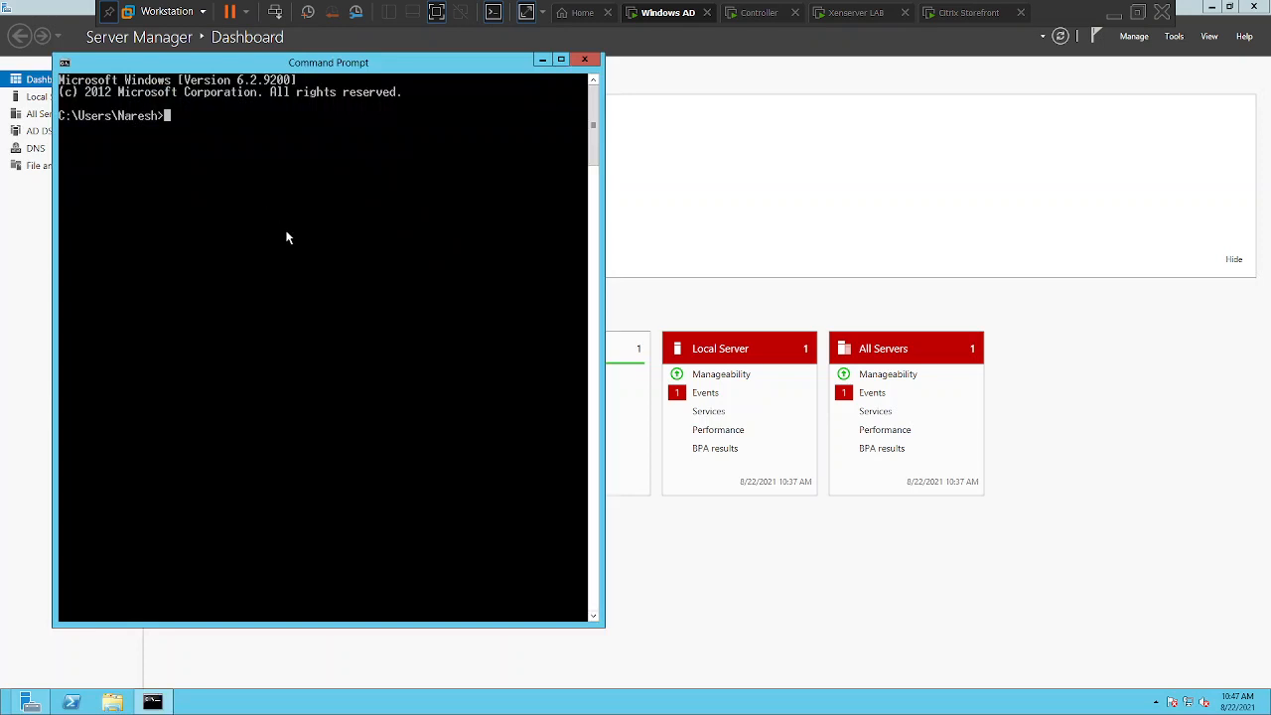
{"action": "type", "text": "ipconfig"}
{"action": "key", "text": "Return"}
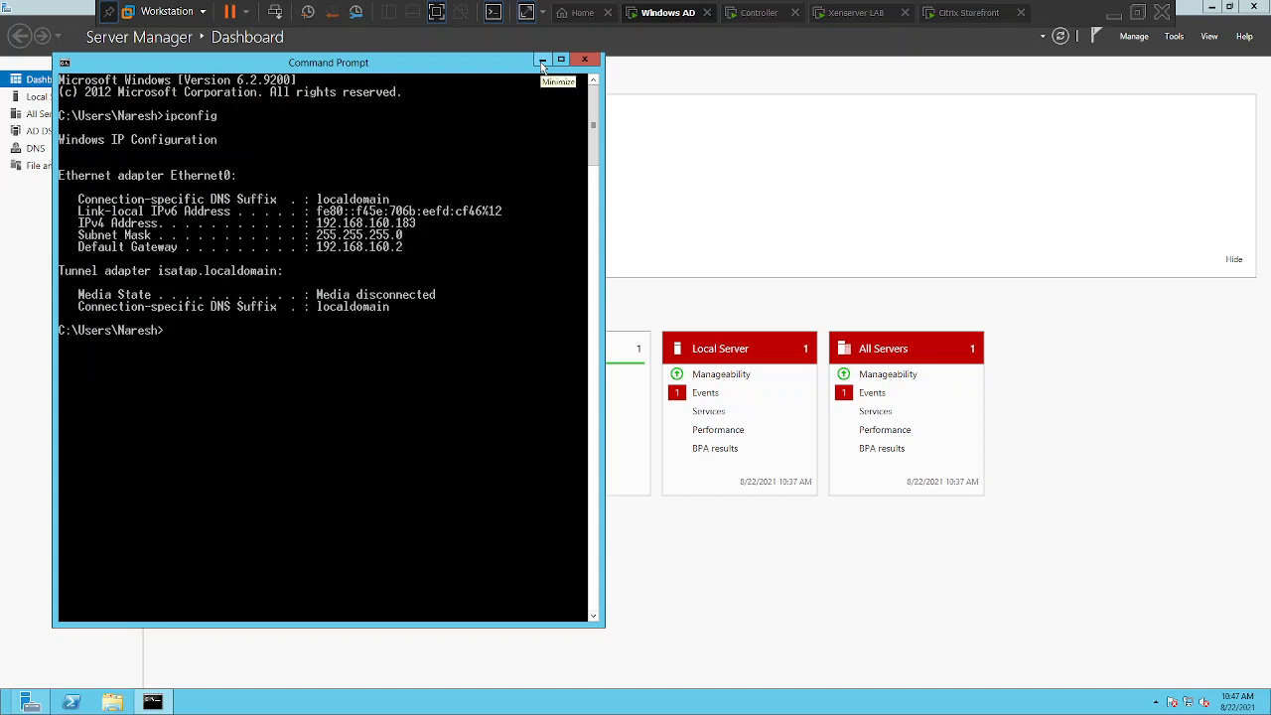
{"action": "left_click", "coordinate": [543, 61]}
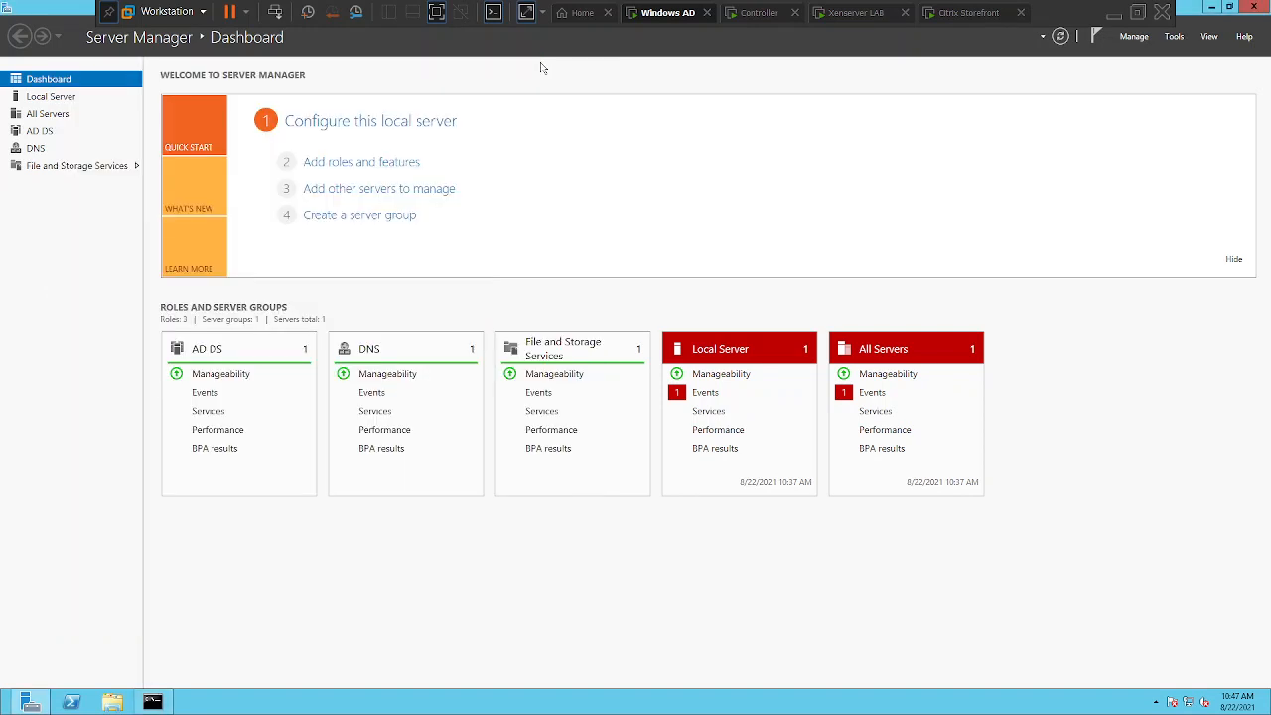
{"action": "left_click", "coordinate": [758, 12]}
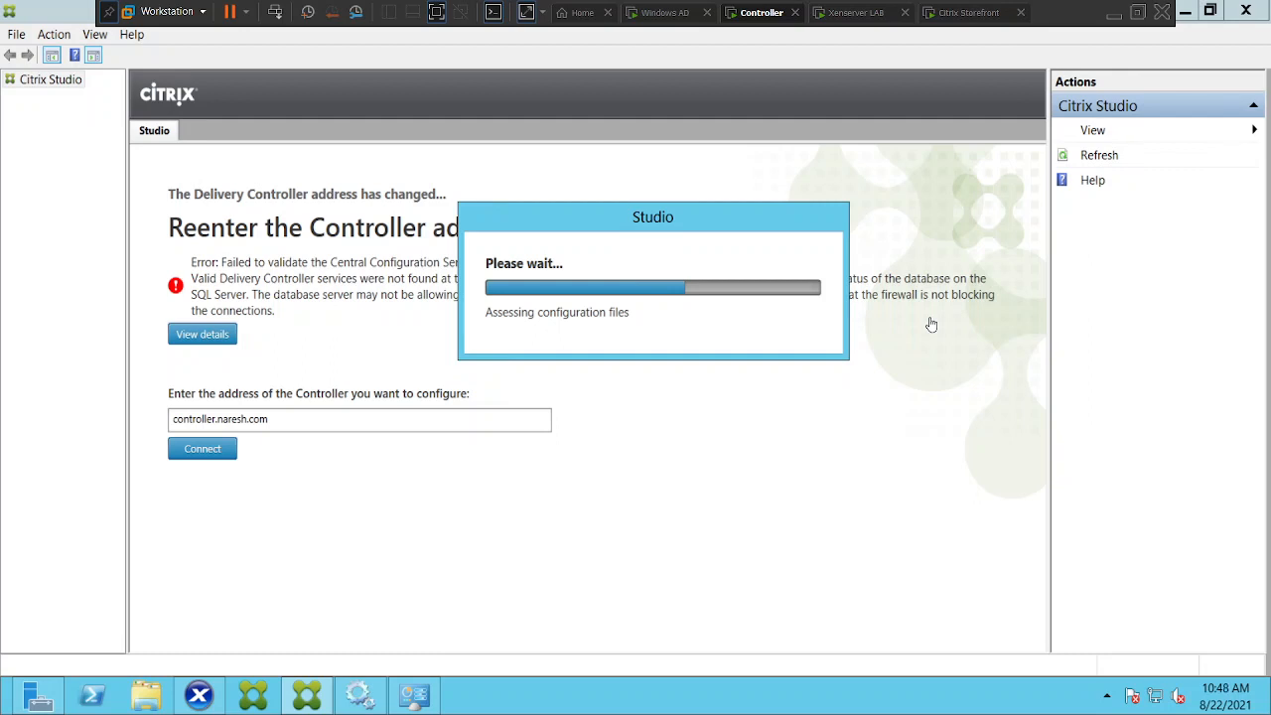
Refresh Services, start SQL Server Agent (SQLEXPRESS), then bring Citrix Studio back to the front
{"action": "left_click", "coordinate": [359, 701]}
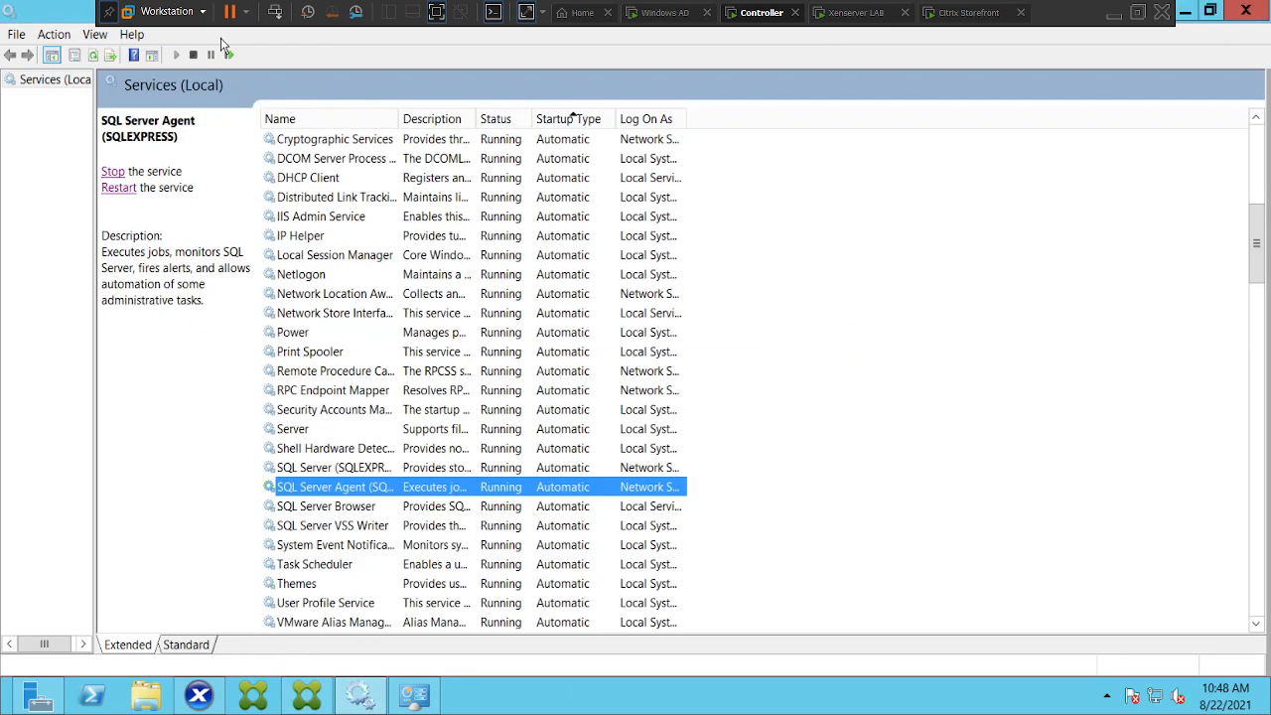
{"action": "left_click", "coordinate": [93, 55]}
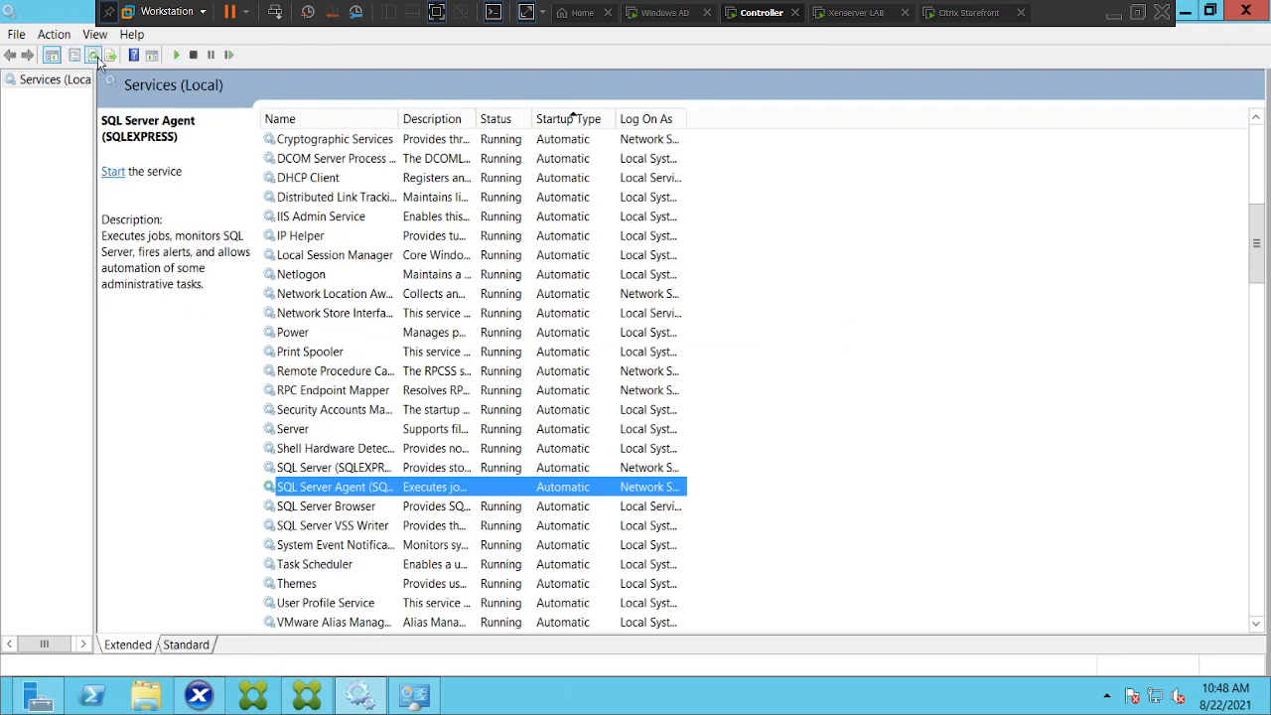
{"action": "left_click", "coordinate": [336, 509]}
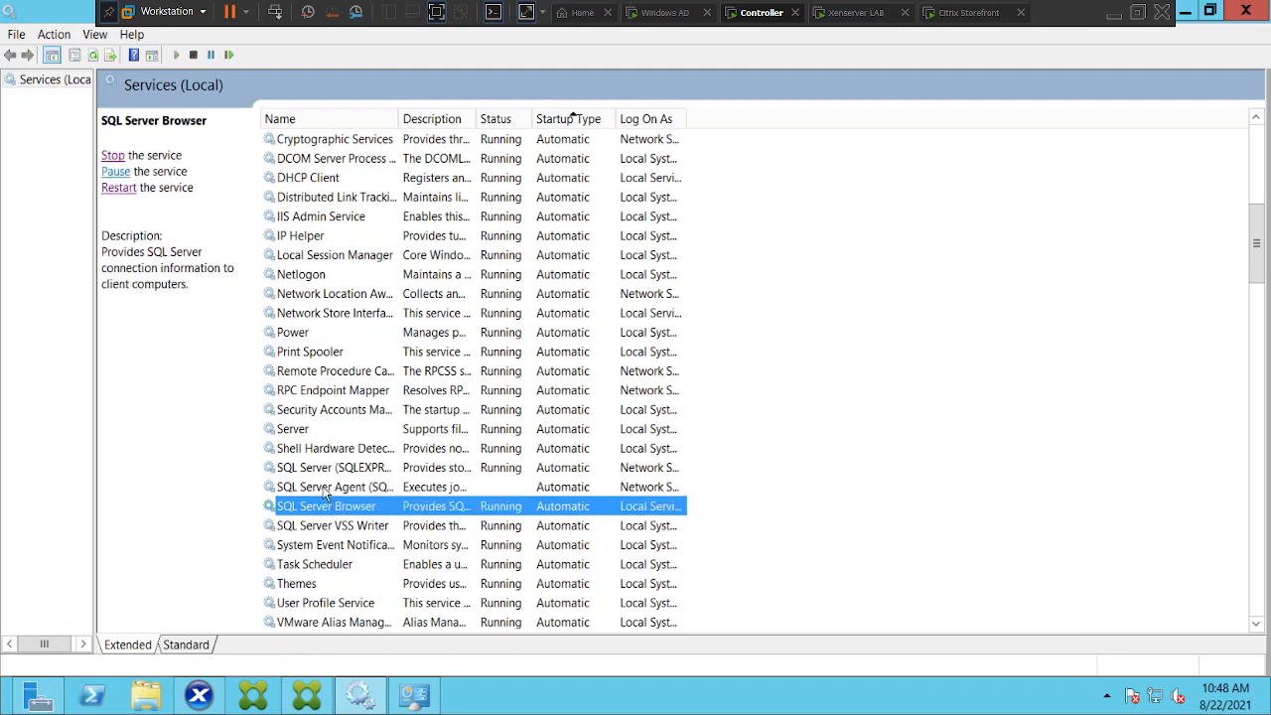
{"action": "left_click", "coordinate": [327, 490]}
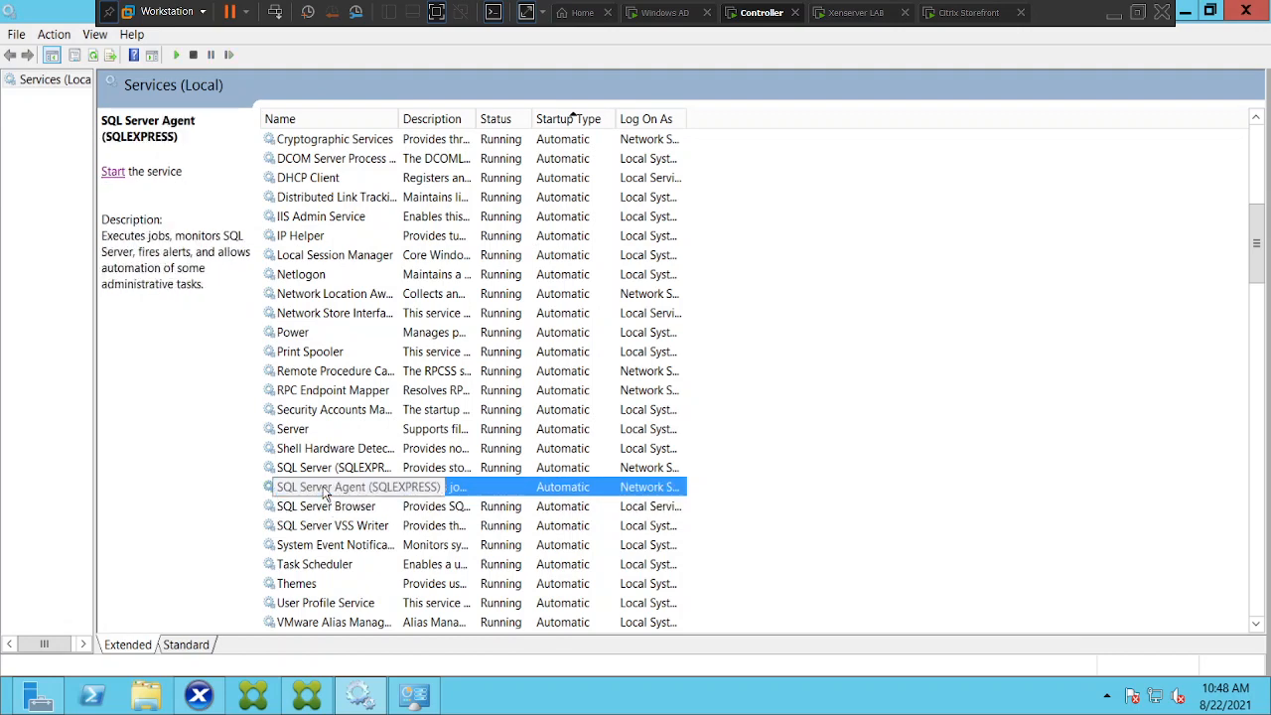
{"action": "left_click", "coordinate": [112, 172]}
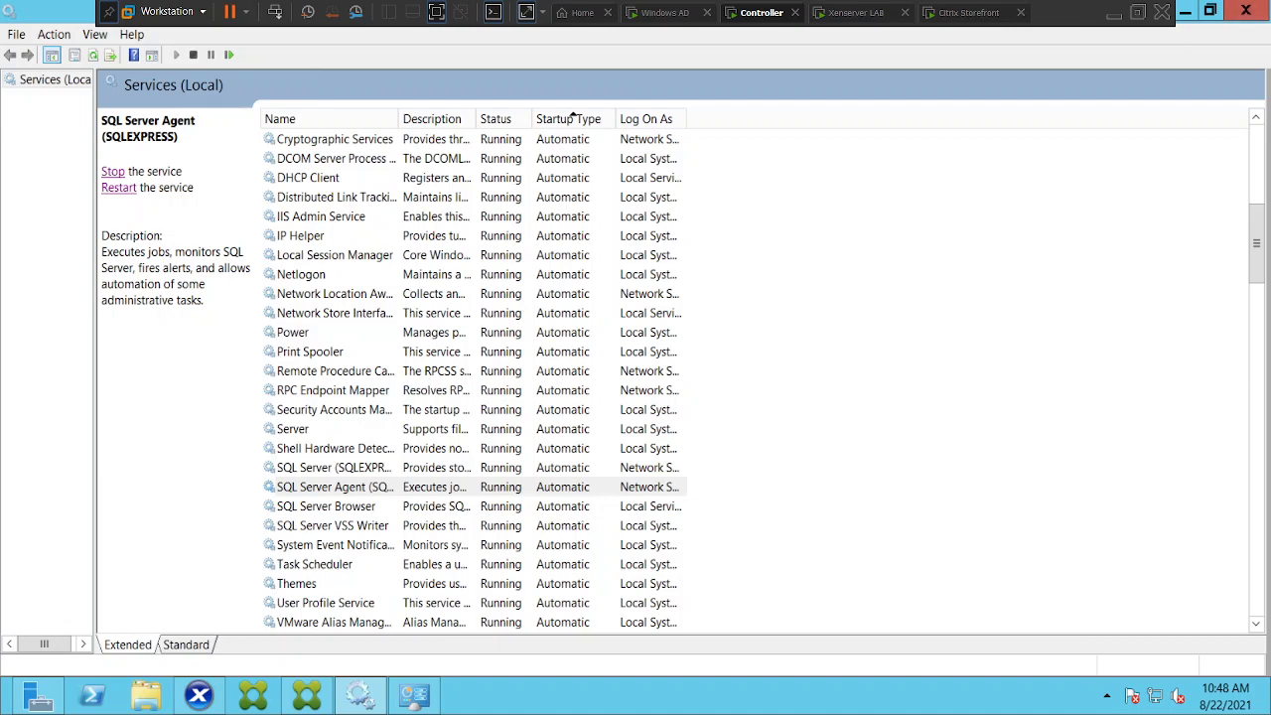
{"action": "left_click", "coordinate": [310, 695]}
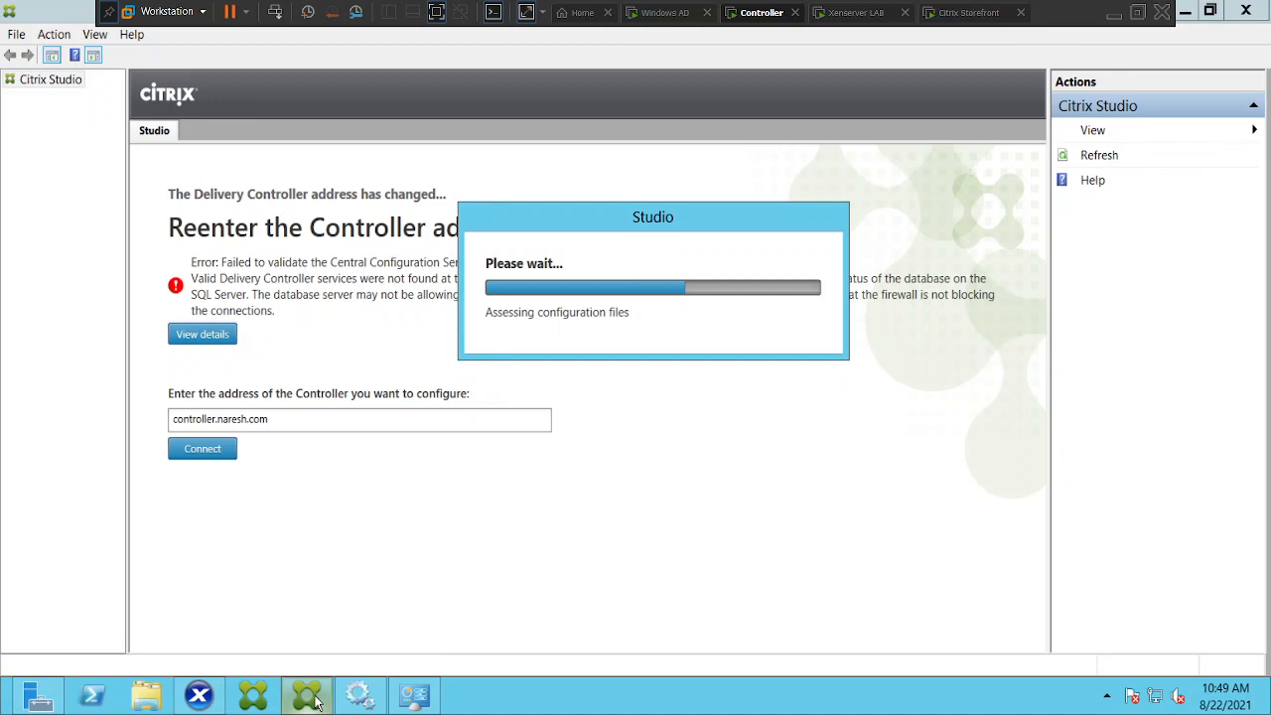
Switch to the Xenserver LAB virtual machine tab
{"action": "left_click", "coordinate": [861, 15]}
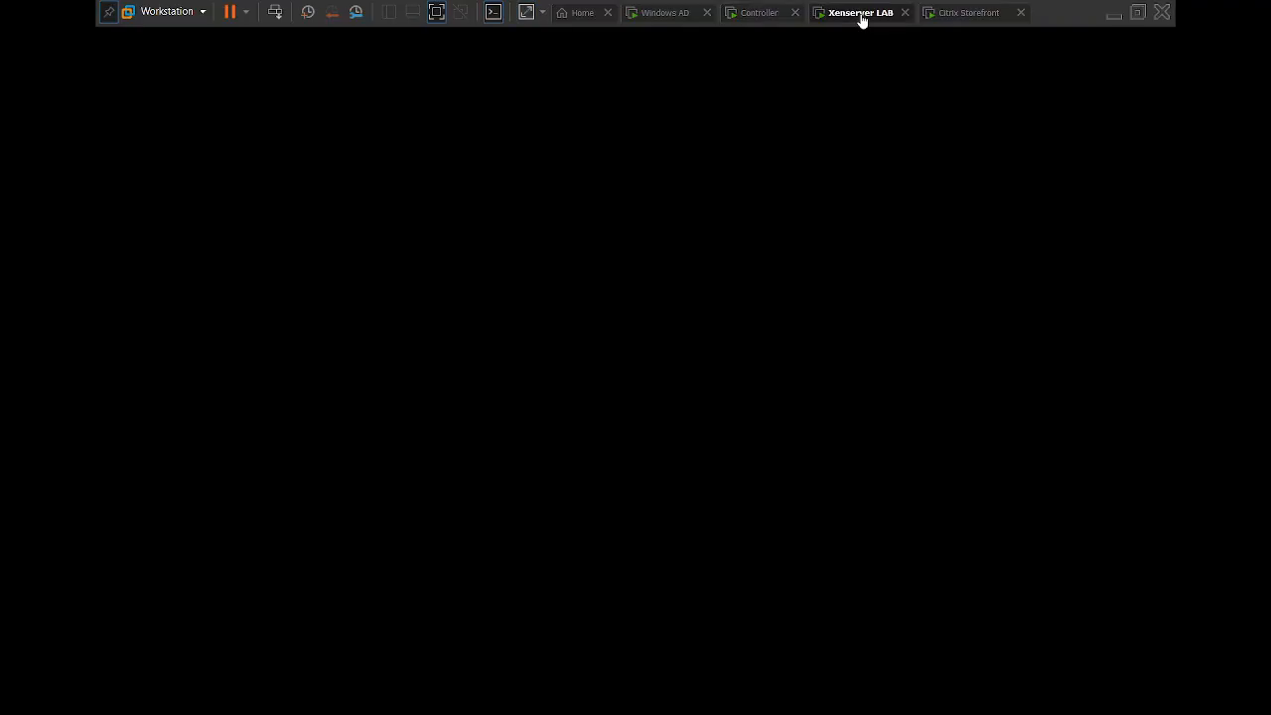
Wake the XenServer 7.5 console to see its address 192.168.160.139, then return to the Controller VM
{"action": "left_click", "coordinate": [752, 258]}
{"action": "key", "text": "ctrl+alt"}
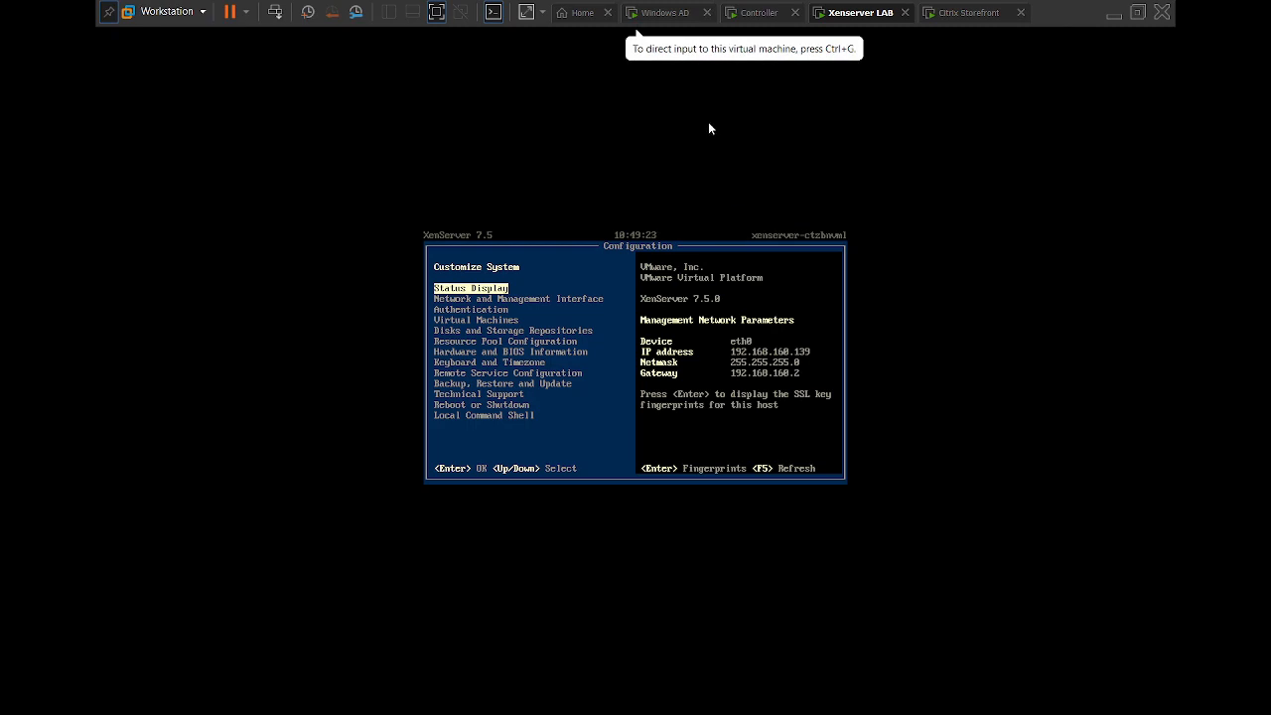
{"action": "left_click", "coordinate": [761, 14]}
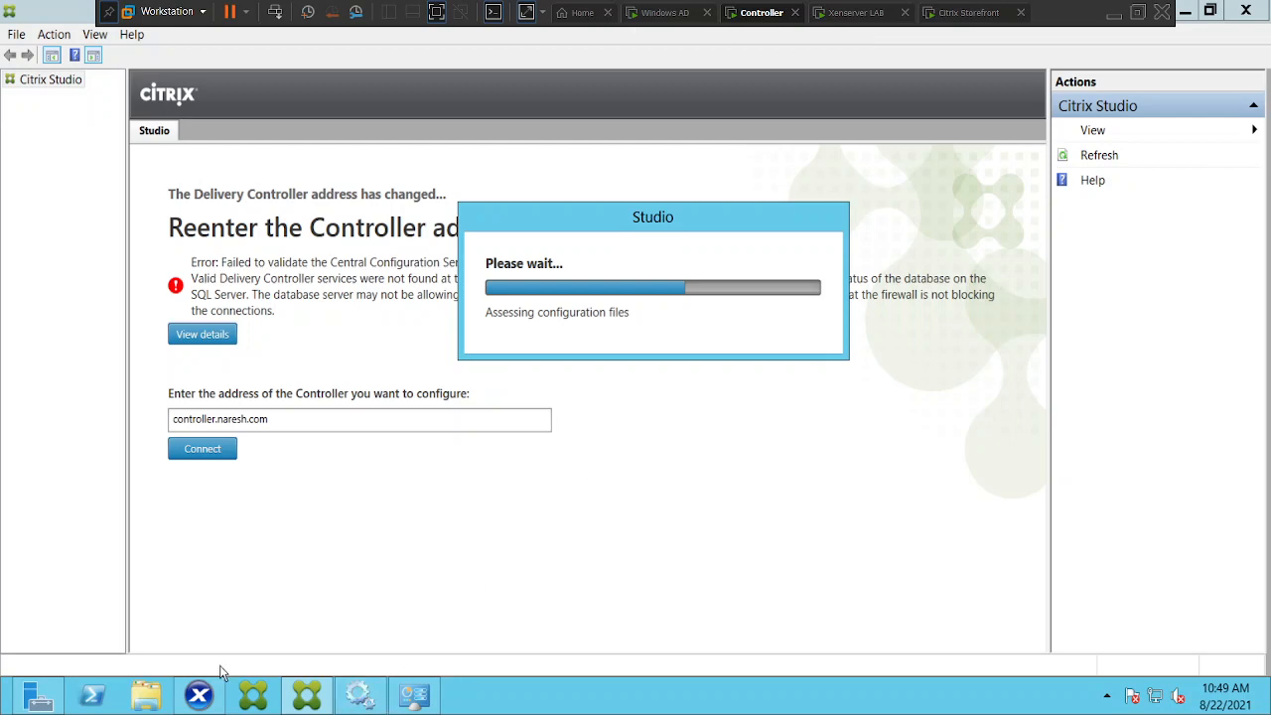
In XenCenter, dismiss the Health Check overview and start the VDI01 virtual machine
{"action": "left_click", "coordinate": [208, 694]}
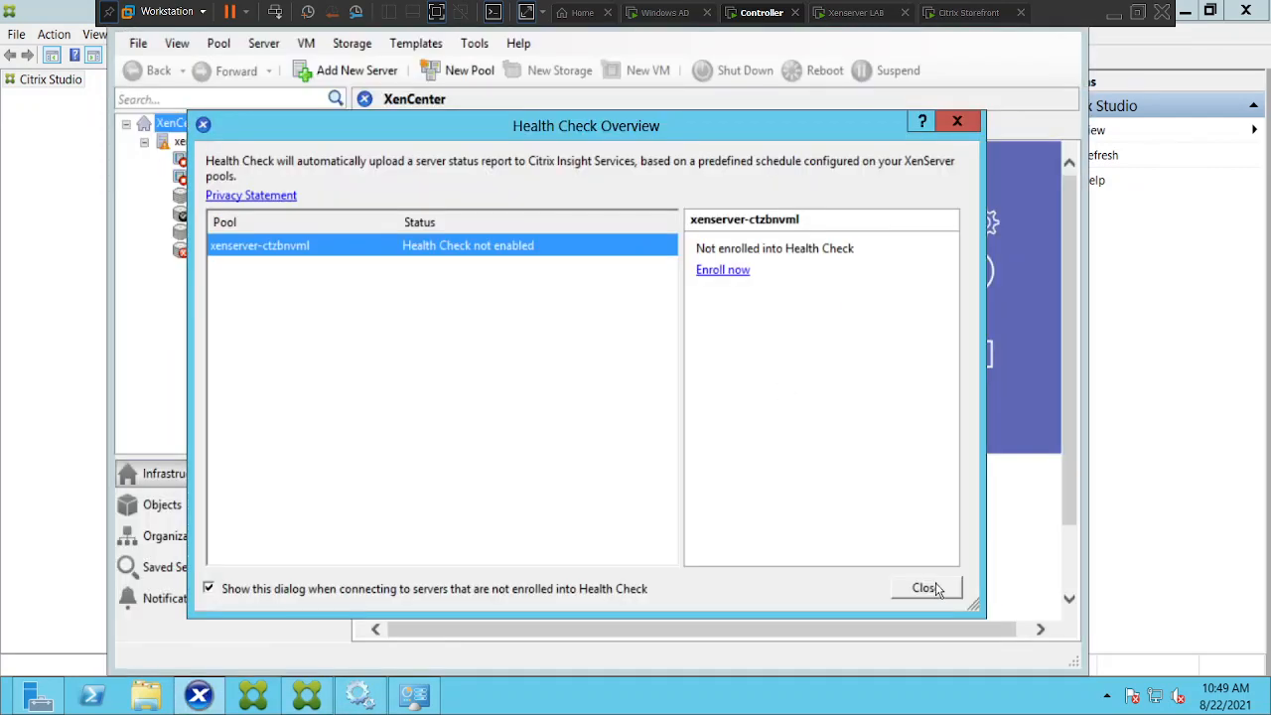
{"action": "left_click", "coordinate": [926, 588]}
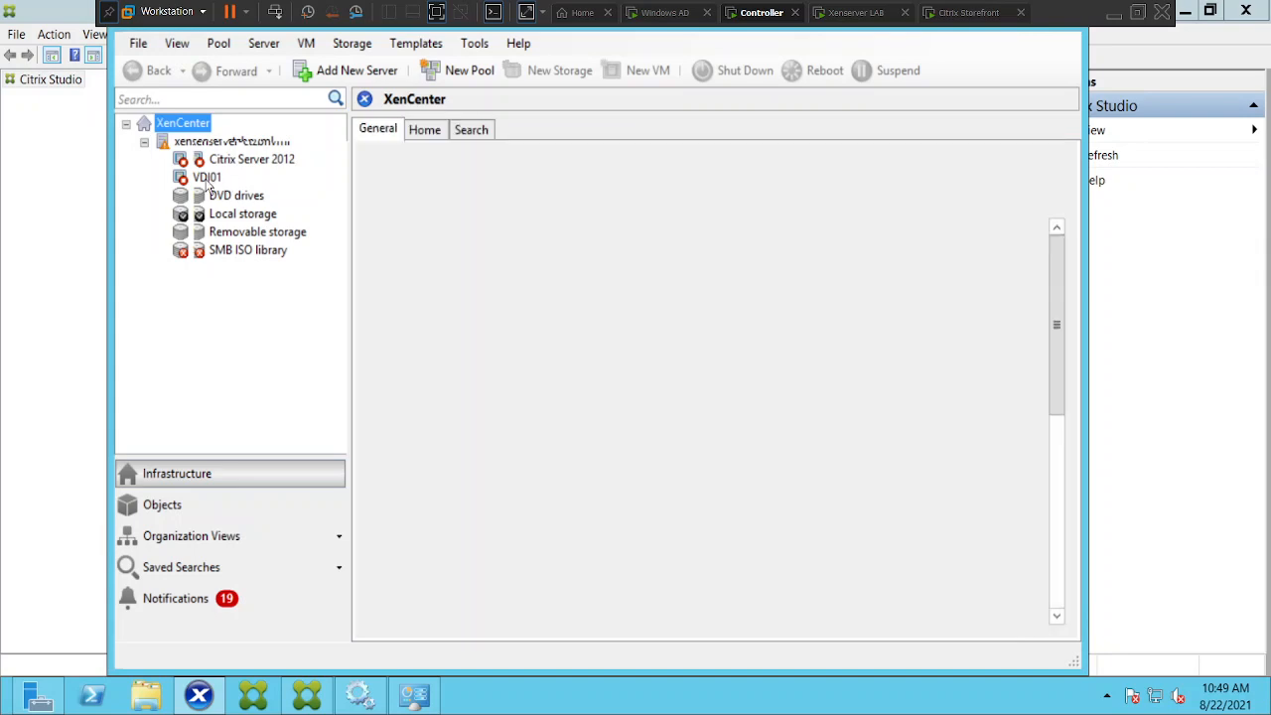
{"action": "left_click", "coordinate": [207, 179]}
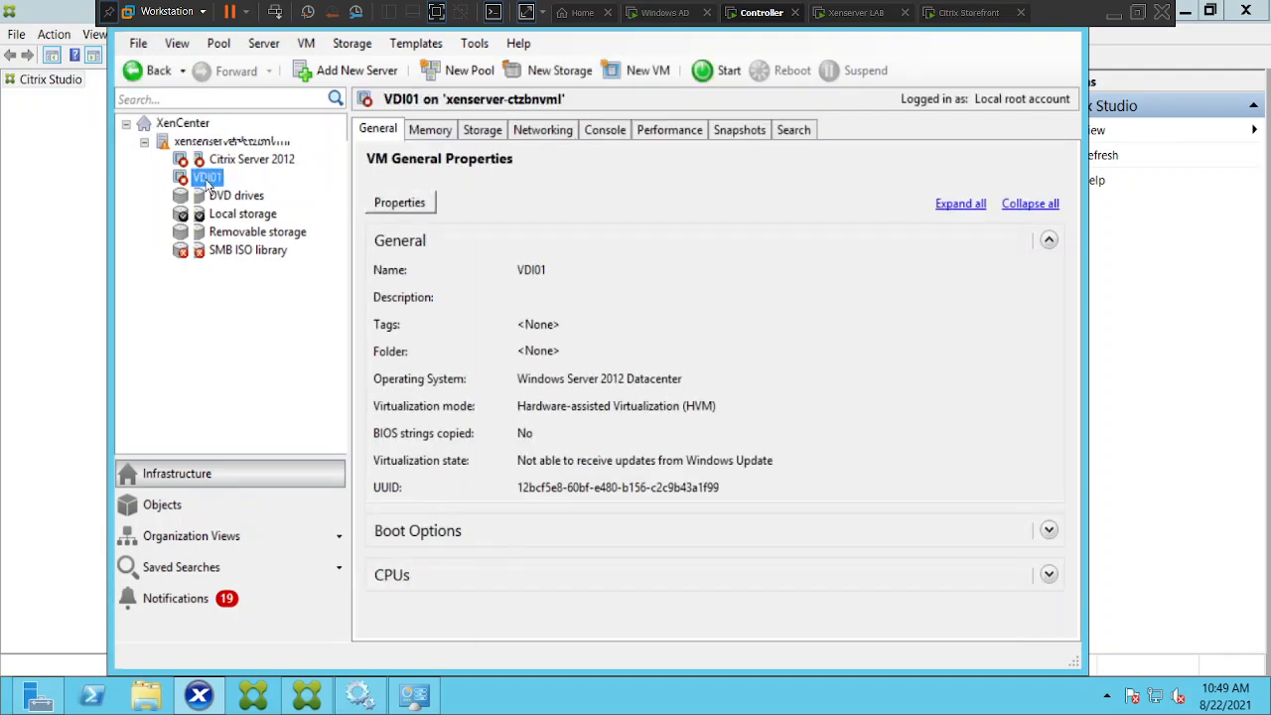
{"action": "left_click", "coordinate": [724, 74]}
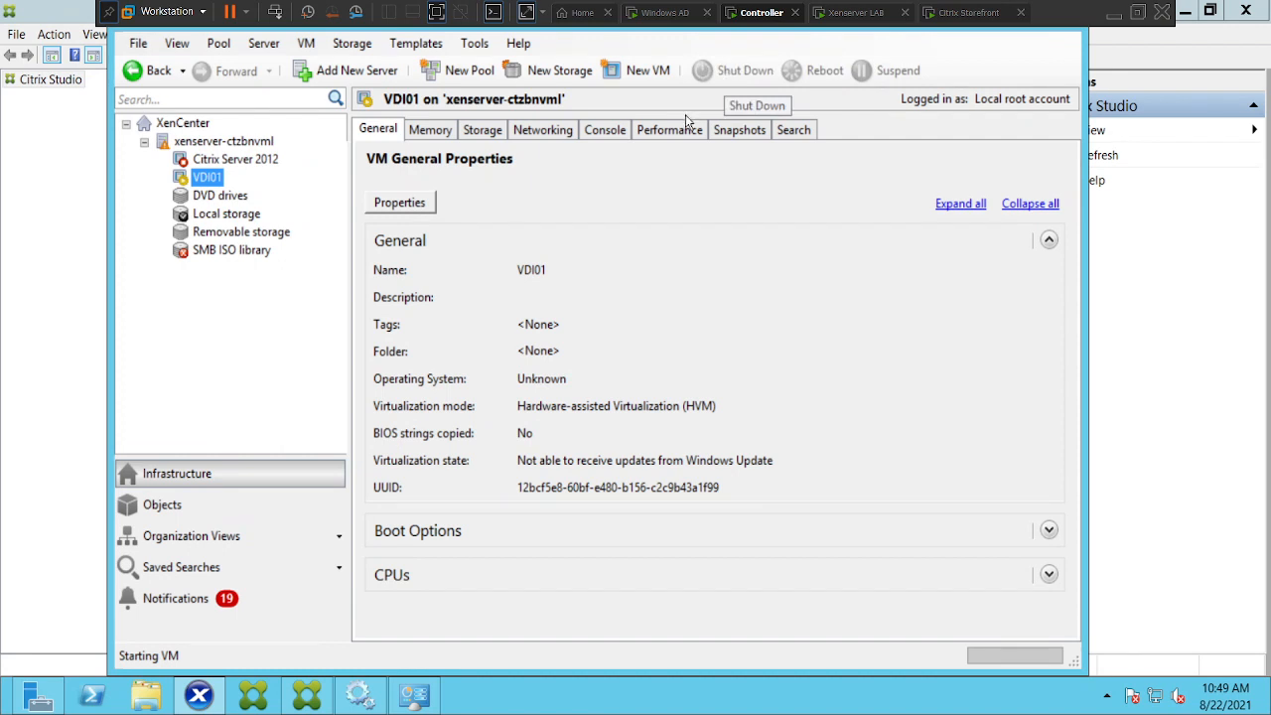
Check VDI01's Networking and Console tabs while it boots
{"action": "left_click", "coordinate": [546, 133]}
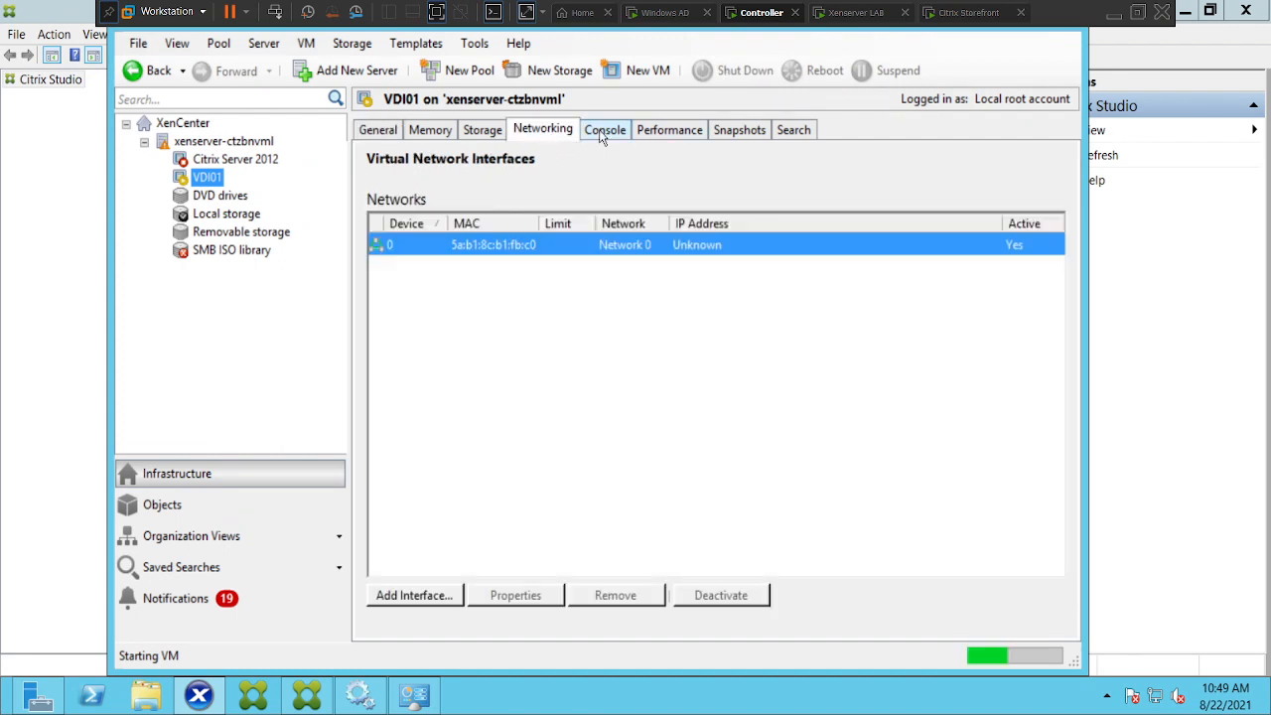
{"action": "left_click", "coordinate": [601, 134]}
{"action": "left_click", "coordinate": [547, 133]}
{"action": "left_click", "coordinate": [601, 135]}
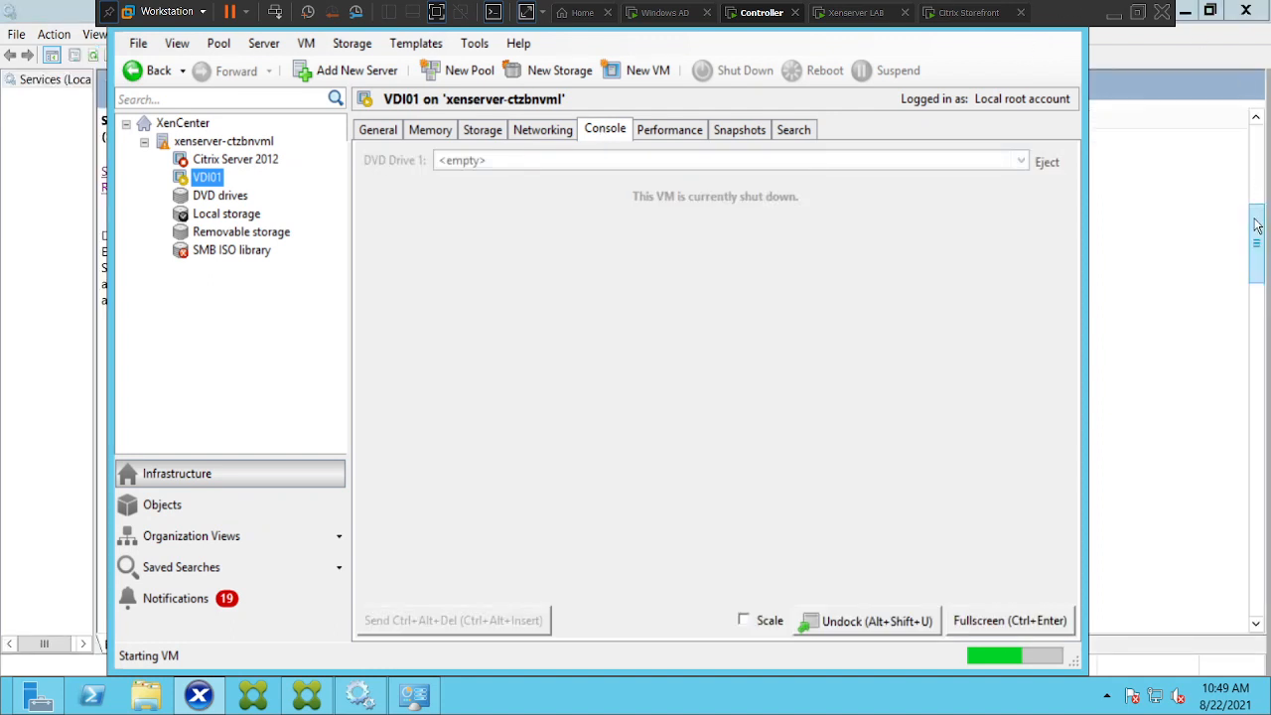
{"action": "left_click_drag", "start_coordinate": [1258, 217], "coordinate": [1262, 109]}
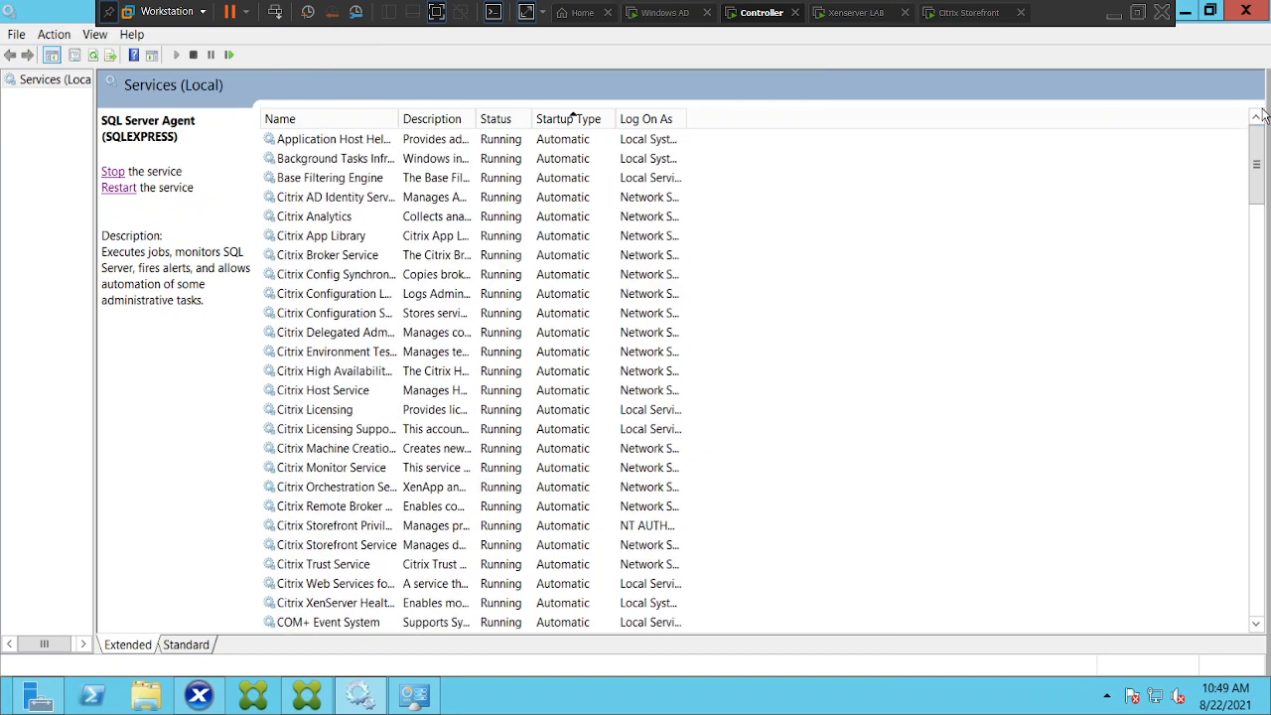
Switch back to Citrix Studio to see the connection end in an internal server error
{"action": "left_click", "coordinate": [309, 701]}
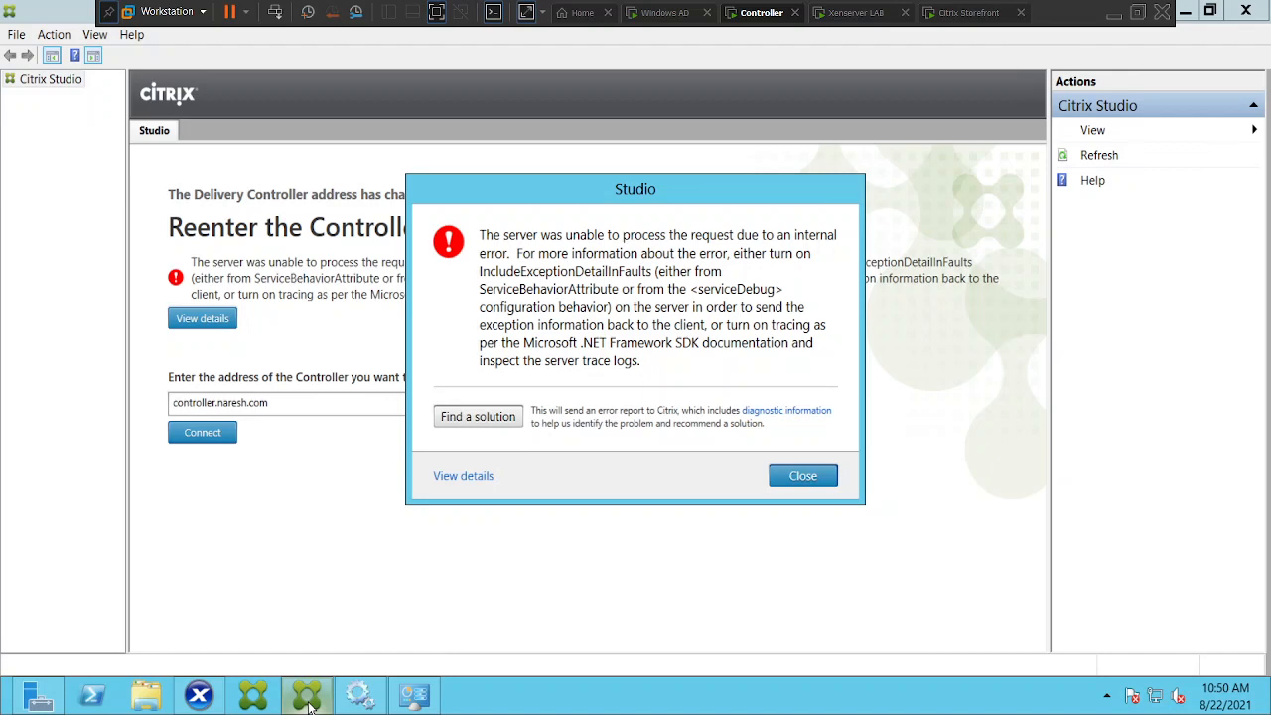
Open the error details and read the aggregate and inner server error messages
{"action": "left_click", "coordinate": [465, 477]}
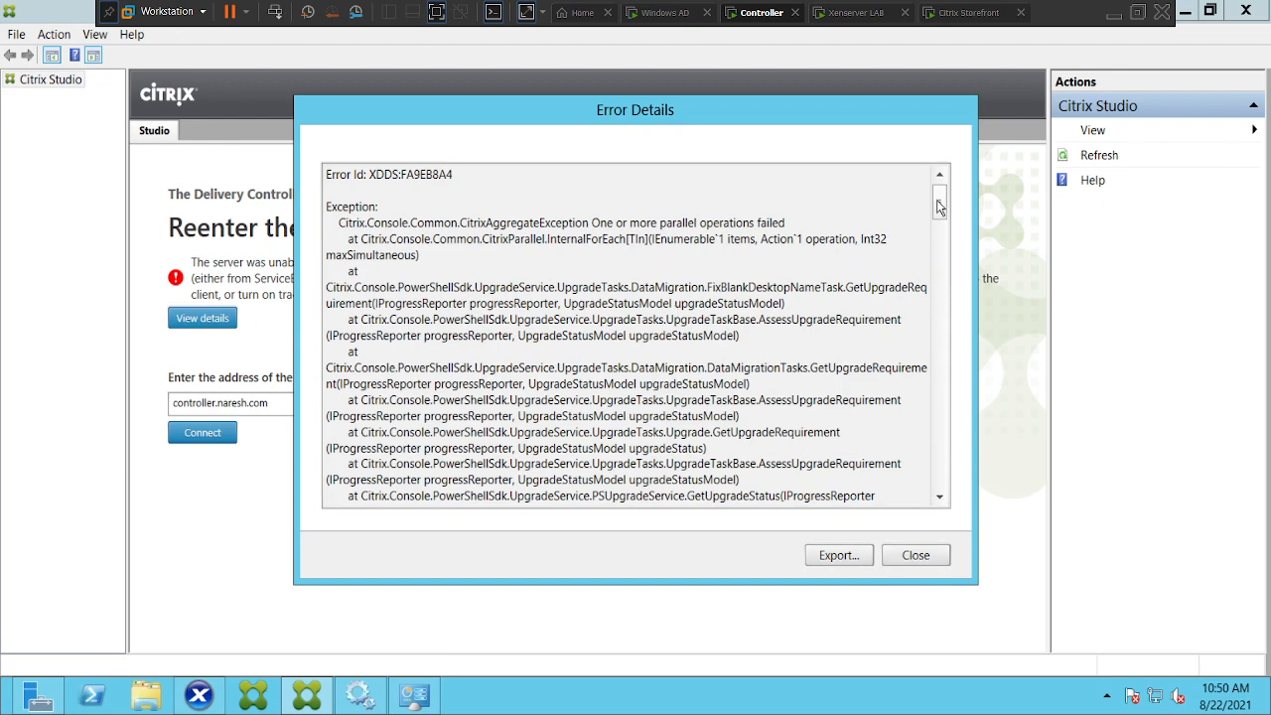
{"action": "mouse_move", "coordinate": [941, 201]}
{"action": "left_mouse_down"}
{"action": "mouse_move", "coordinate": [941, 215]}
{"action": "mouse_move", "coordinate": [939, 200]}
{"action": "left_mouse_up"}
{"action": "left_click_drag", "start_coordinate": [410, 224], "coordinate": [806, 223]}
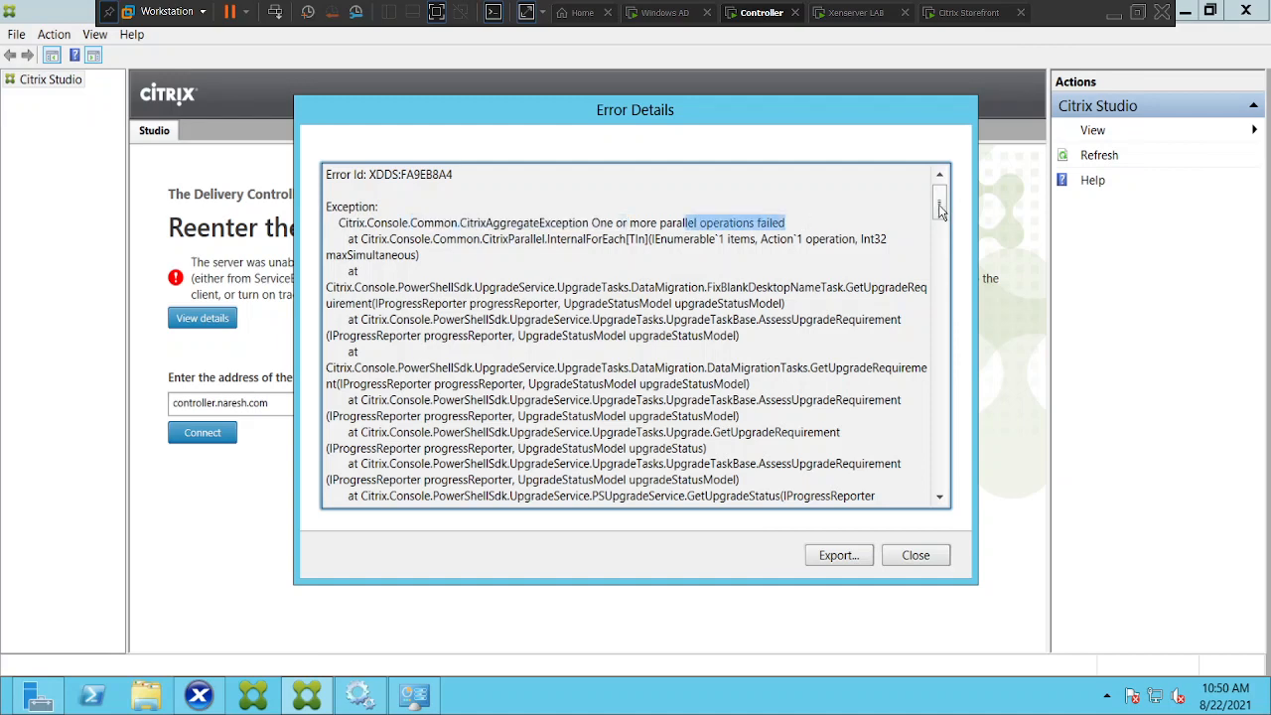
{"action": "left_click_drag", "start_coordinate": [940, 216], "coordinate": [945, 274]}
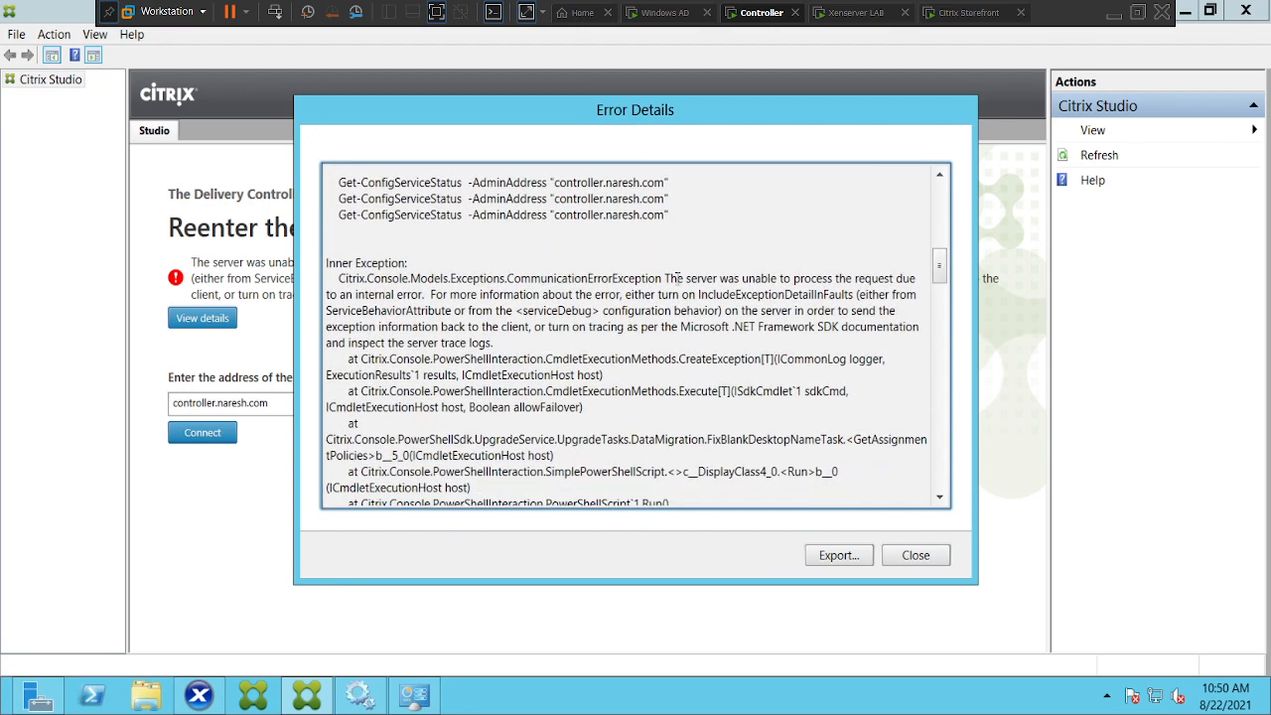
{"action": "left_click_drag", "start_coordinate": [665, 280], "coordinate": [719, 282]}
{"action": "left_click_drag", "start_coordinate": [801, 294], "coordinate": [897, 297]}
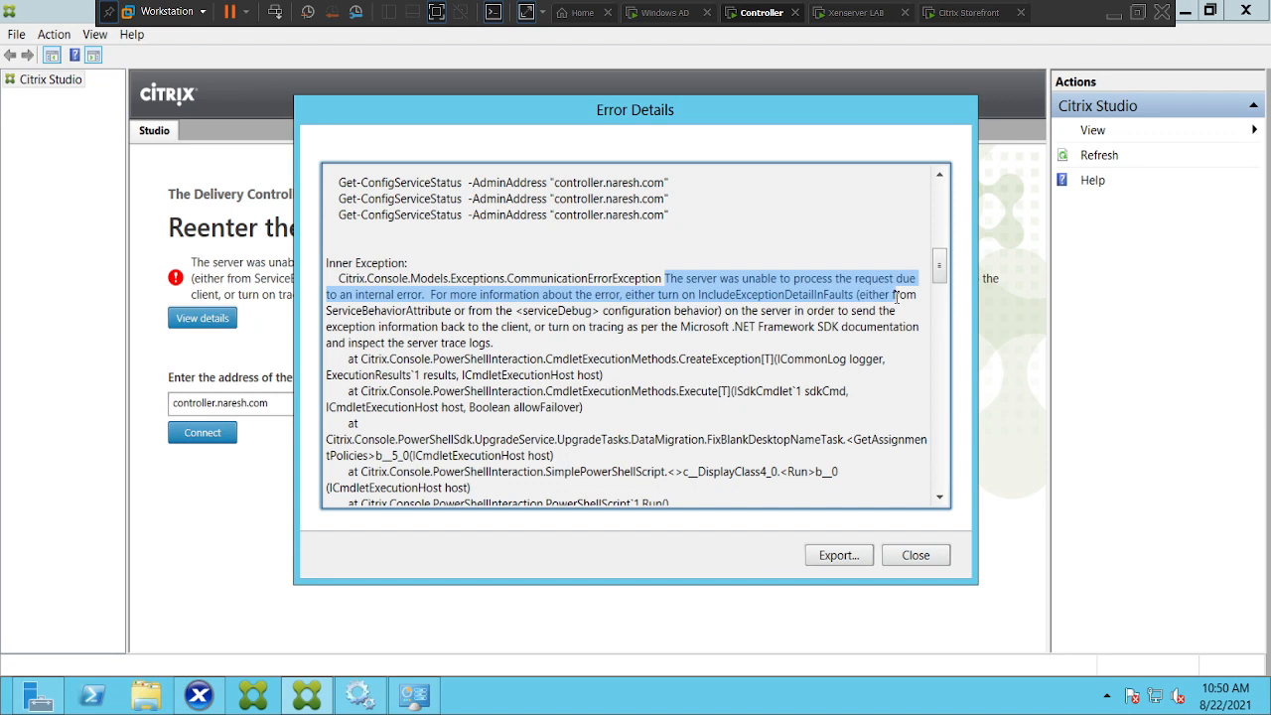
{"action": "left_click", "coordinate": [831, 374]}
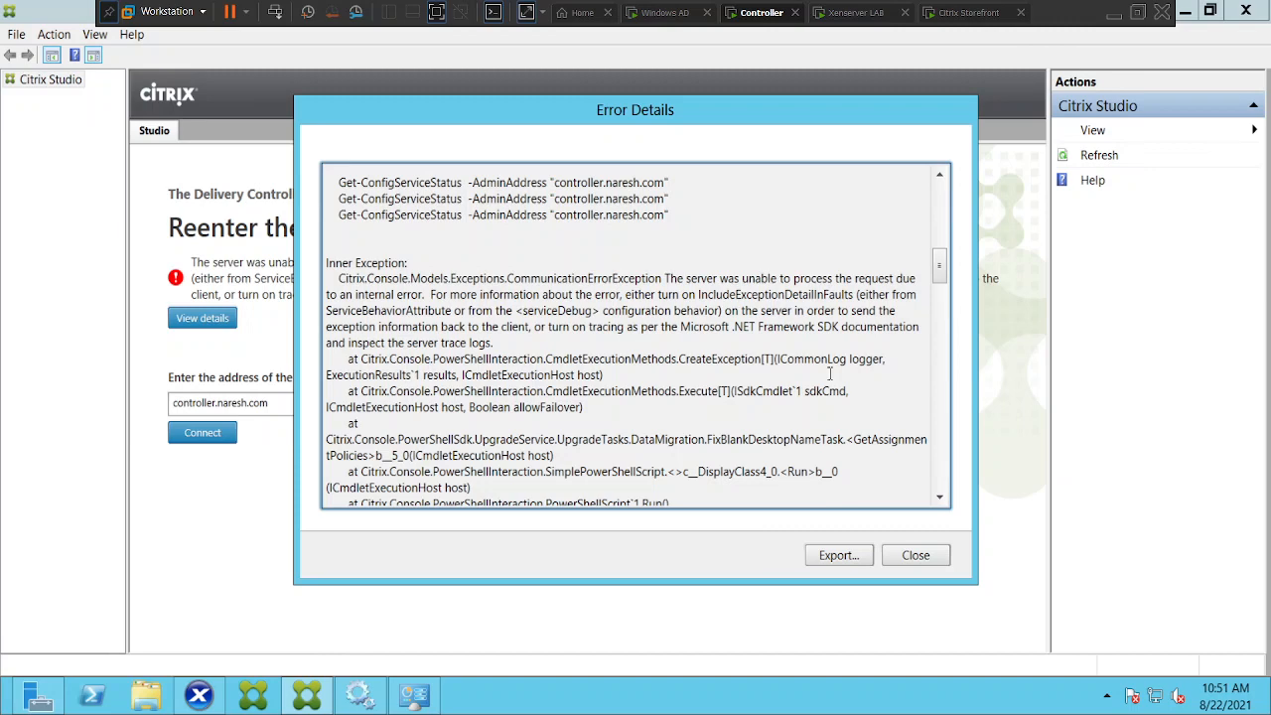
Scroll through the stack trace, close both error dialogs, and return to the Services console
{"action": "left_click_drag", "start_coordinate": [940, 264], "coordinate": [945, 386]}
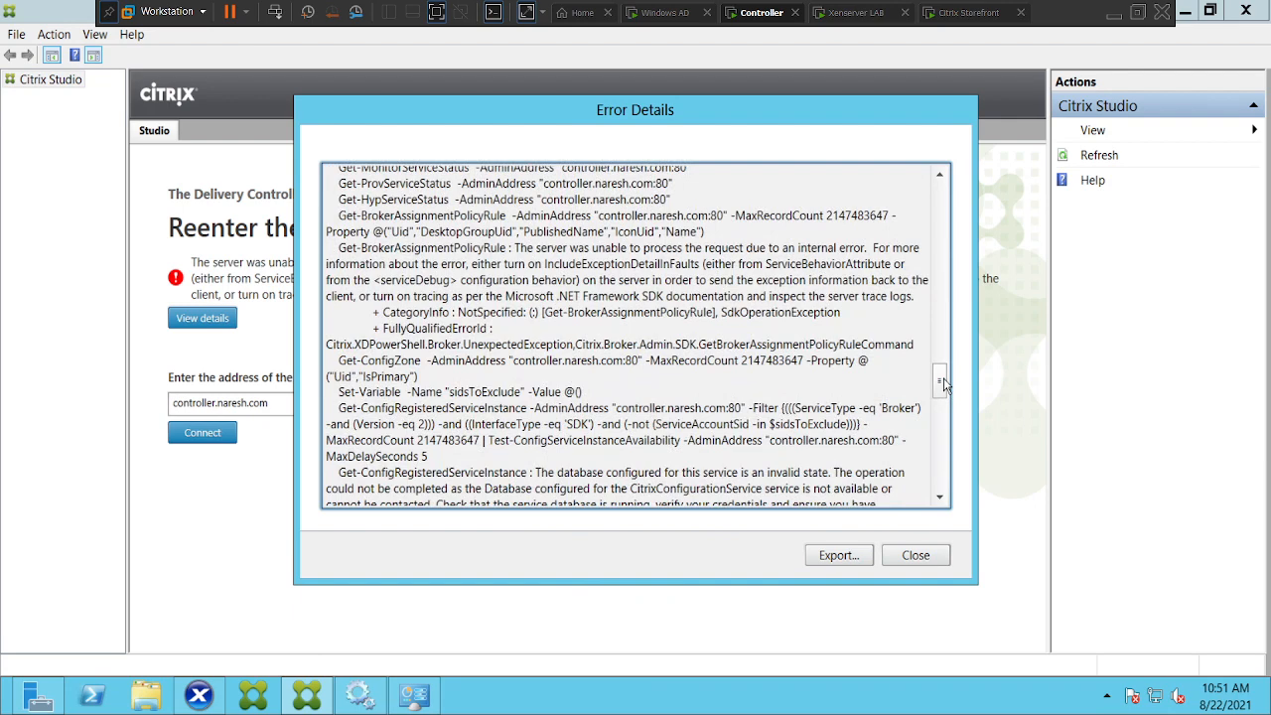
{"action": "left_click_drag", "start_coordinate": [942, 385], "coordinate": [940, 471]}
{"action": "left_click", "coordinate": [916, 555]}
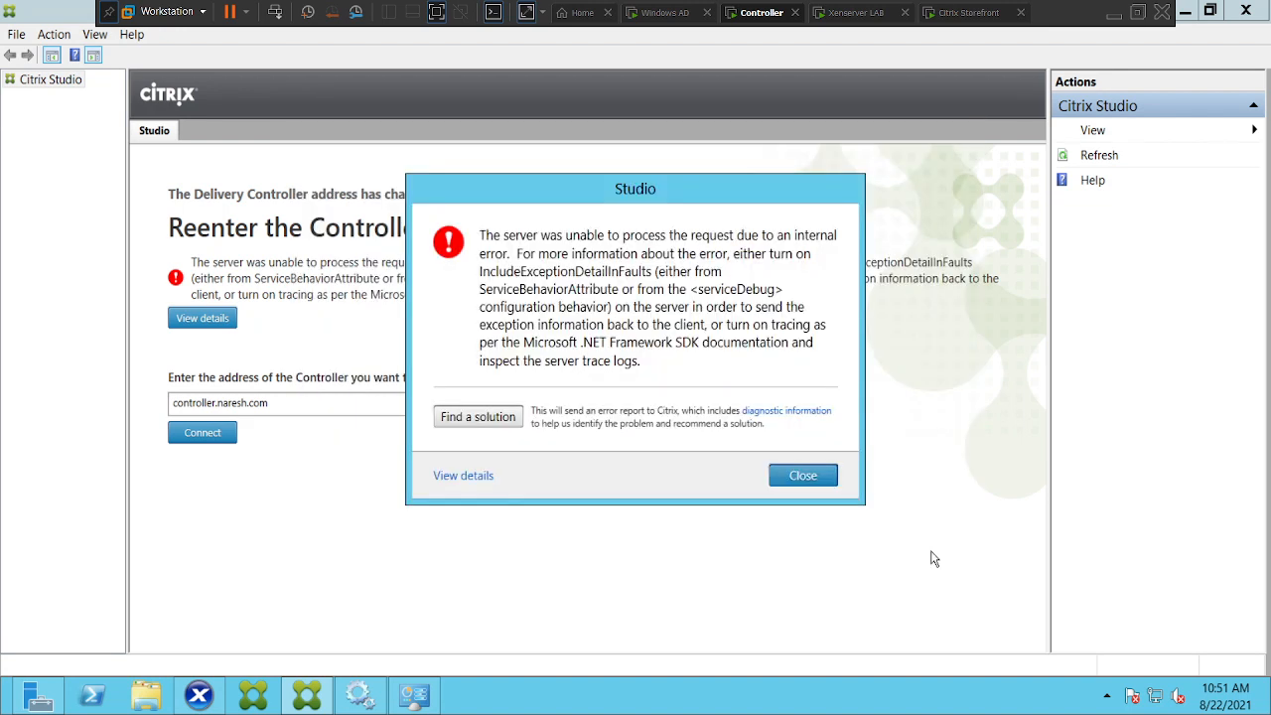
{"action": "left_click", "coordinate": [814, 476]}
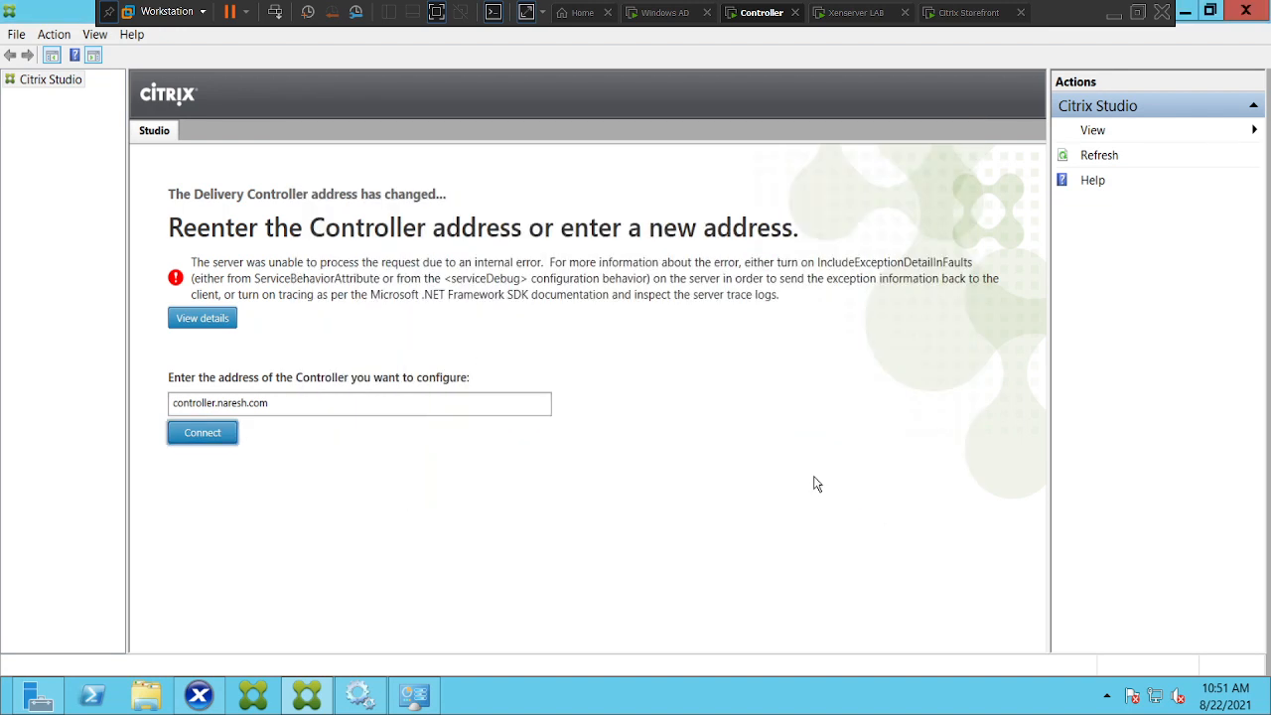
{"action": "left_click", "coordinate": [359, 696]}
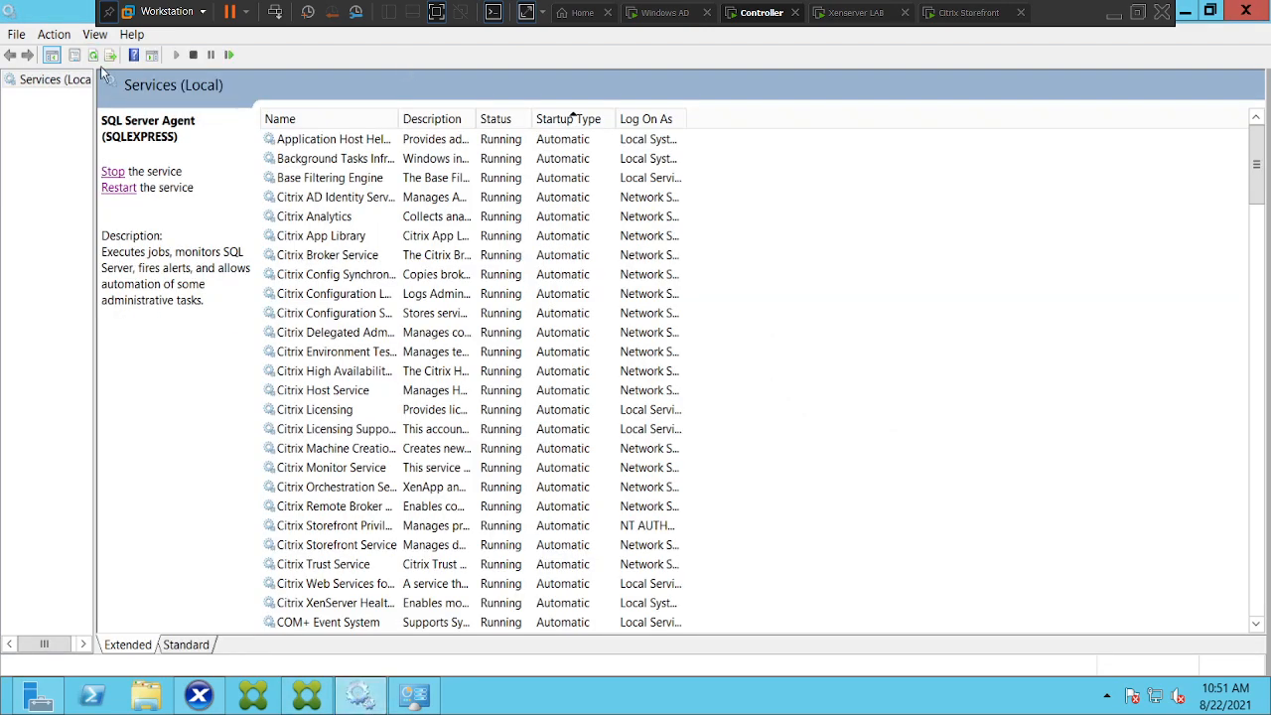
Refresh the Controller's Services list and sort it by Startup Type to locate SQL Server Agent (SQLEXPRESS)
{"action": "left_click", "coordinate": [90, 56]}
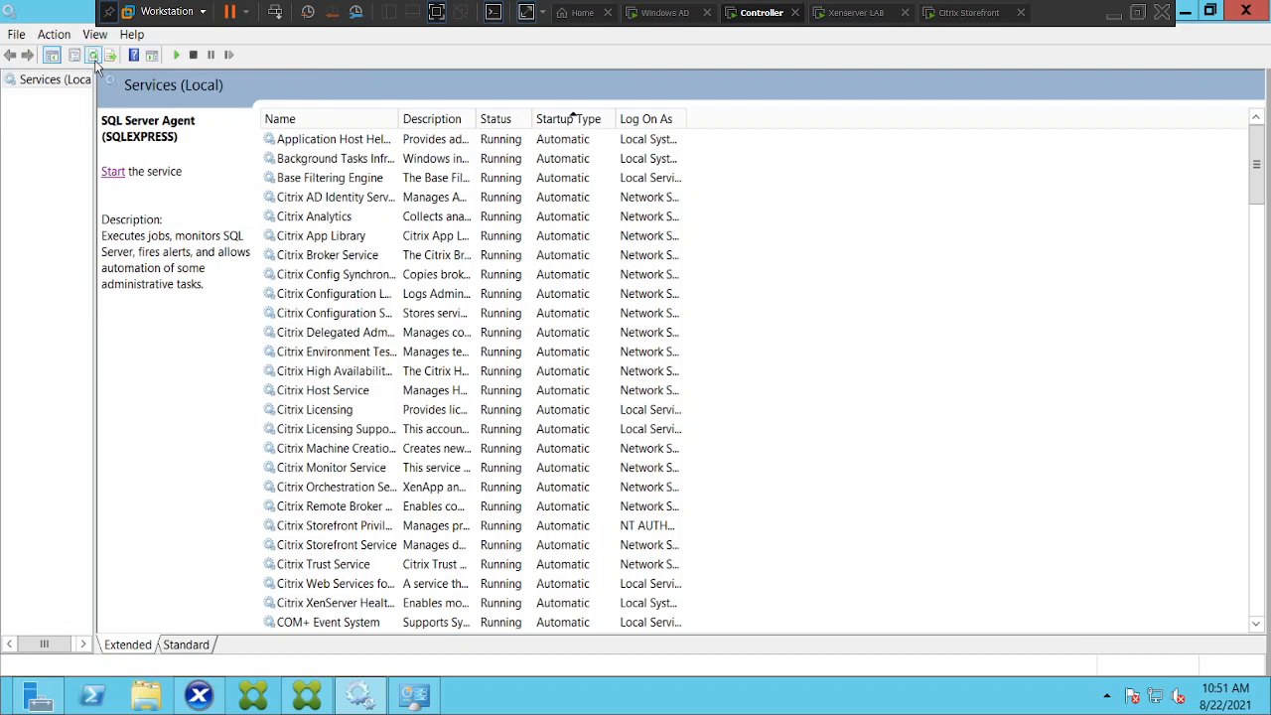
{"action": "left_click", "coordinate": [92, 57]}
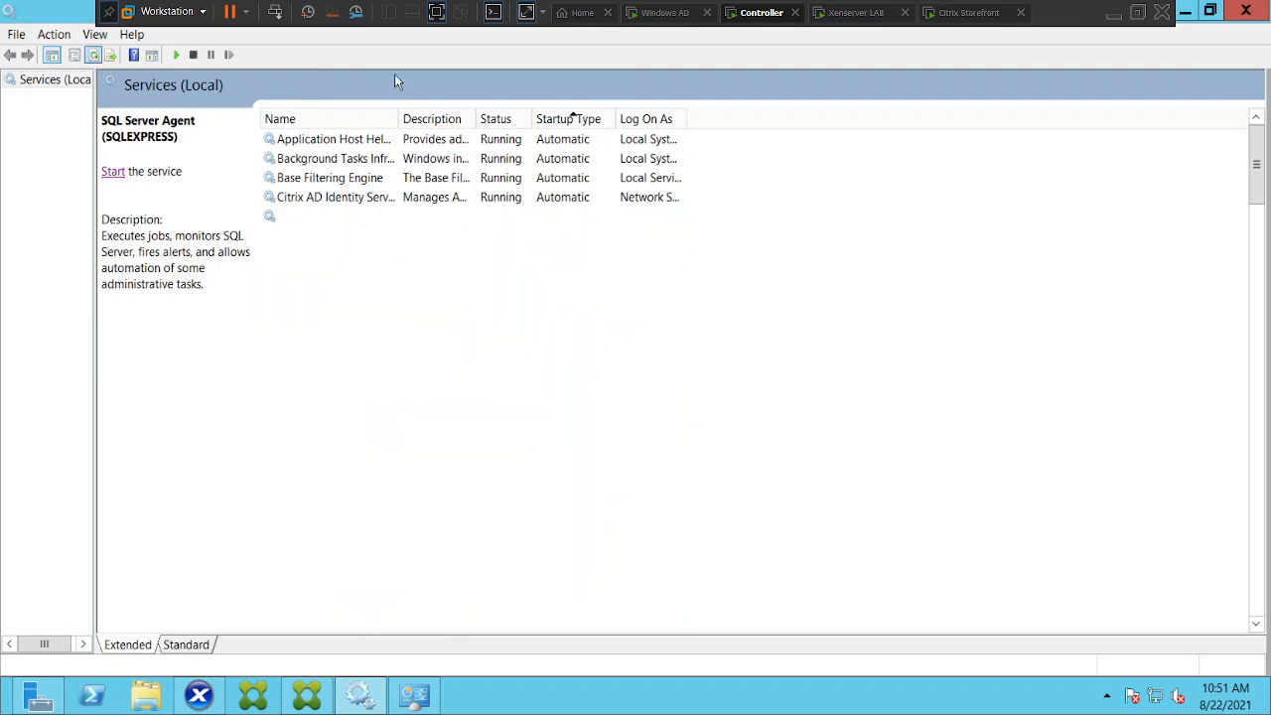
{"action": "left_click", "coordinate": [552, 121]}
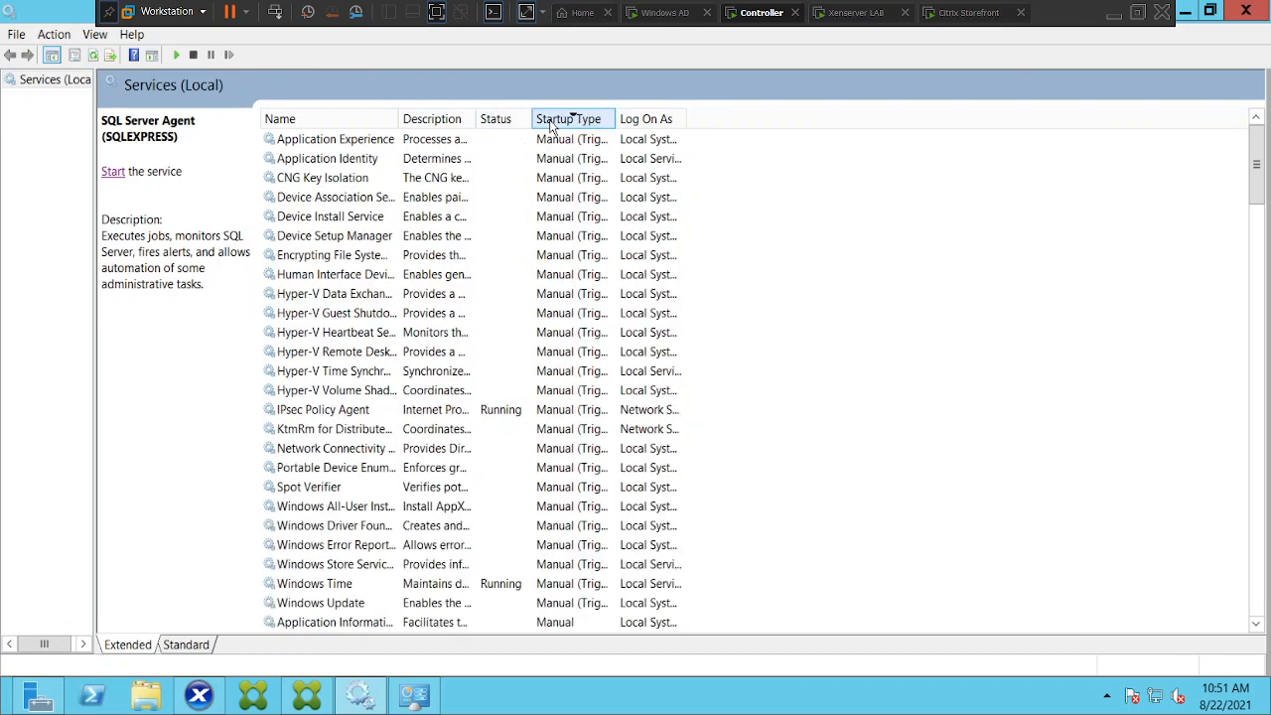
{"action": "left_click", "coordinate": [552, 121]}
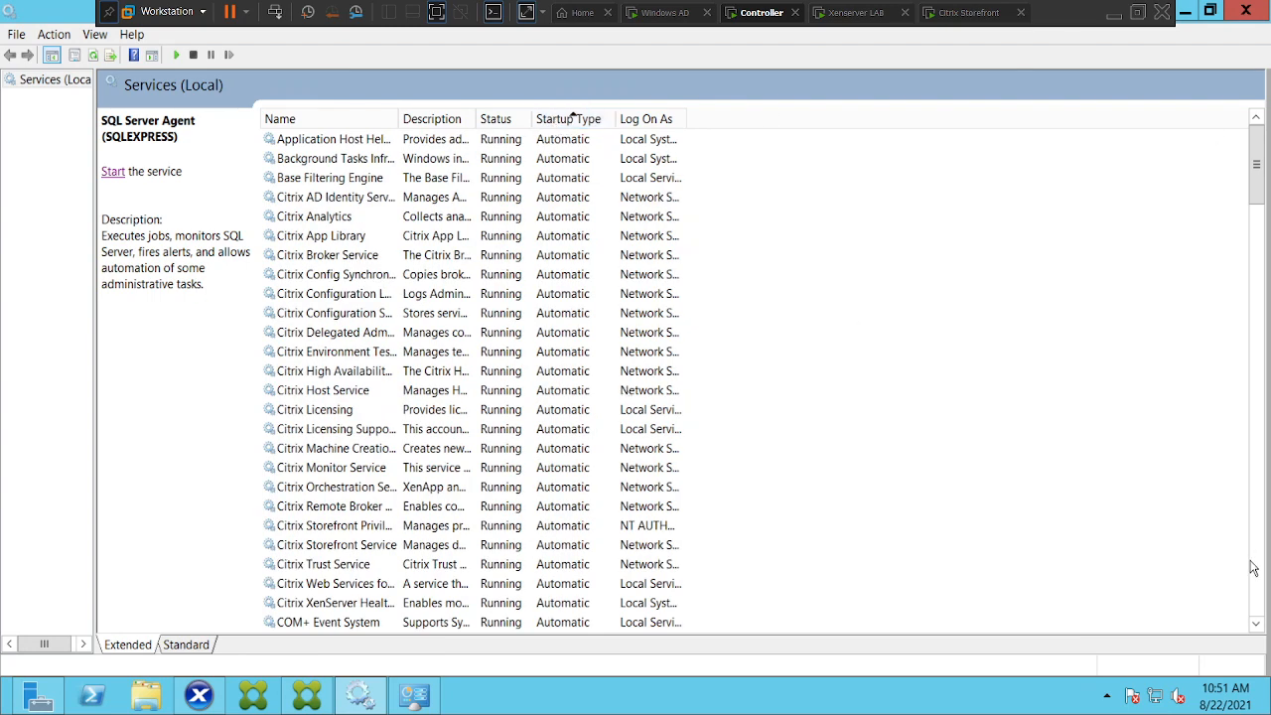
{"action": "left_click_drag", "start_coordinate": [1258, 626], "coordinate": [1258, 626]}
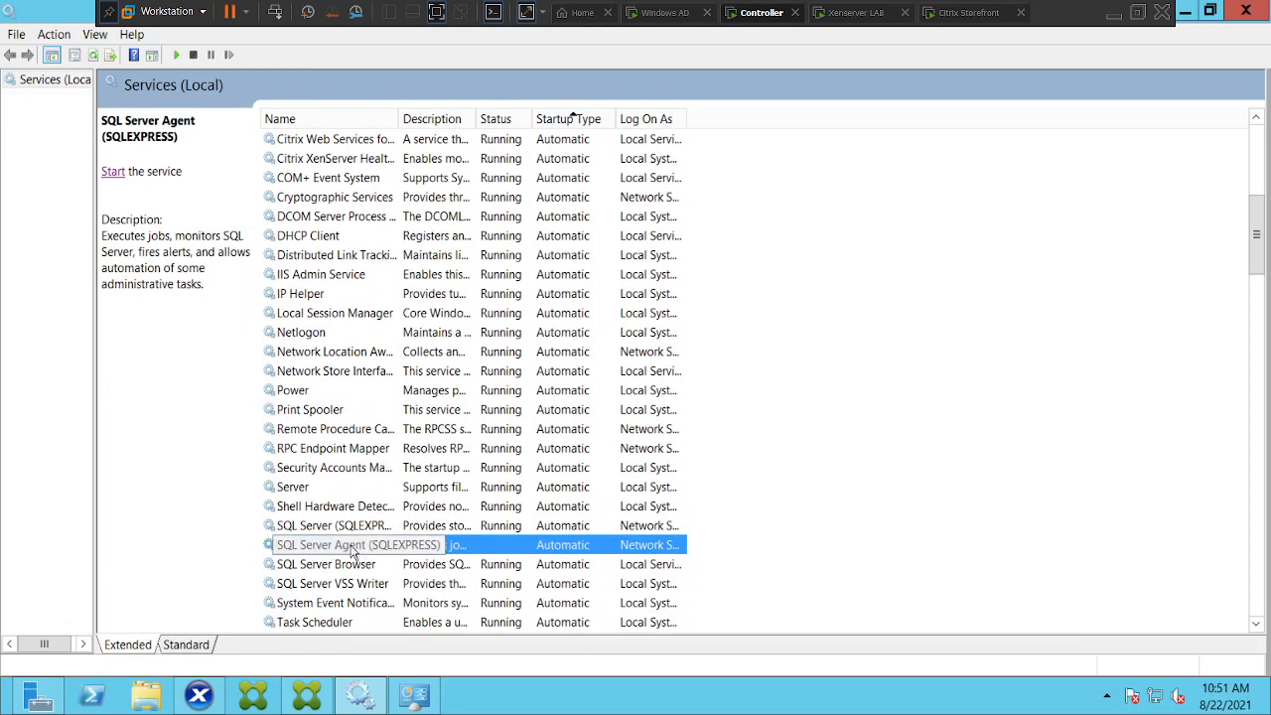
Start SQL Server Agent (SQLEXPRESS) and open its Properties dialog
{"action": "left_click", "coordinate": [113, 171]}
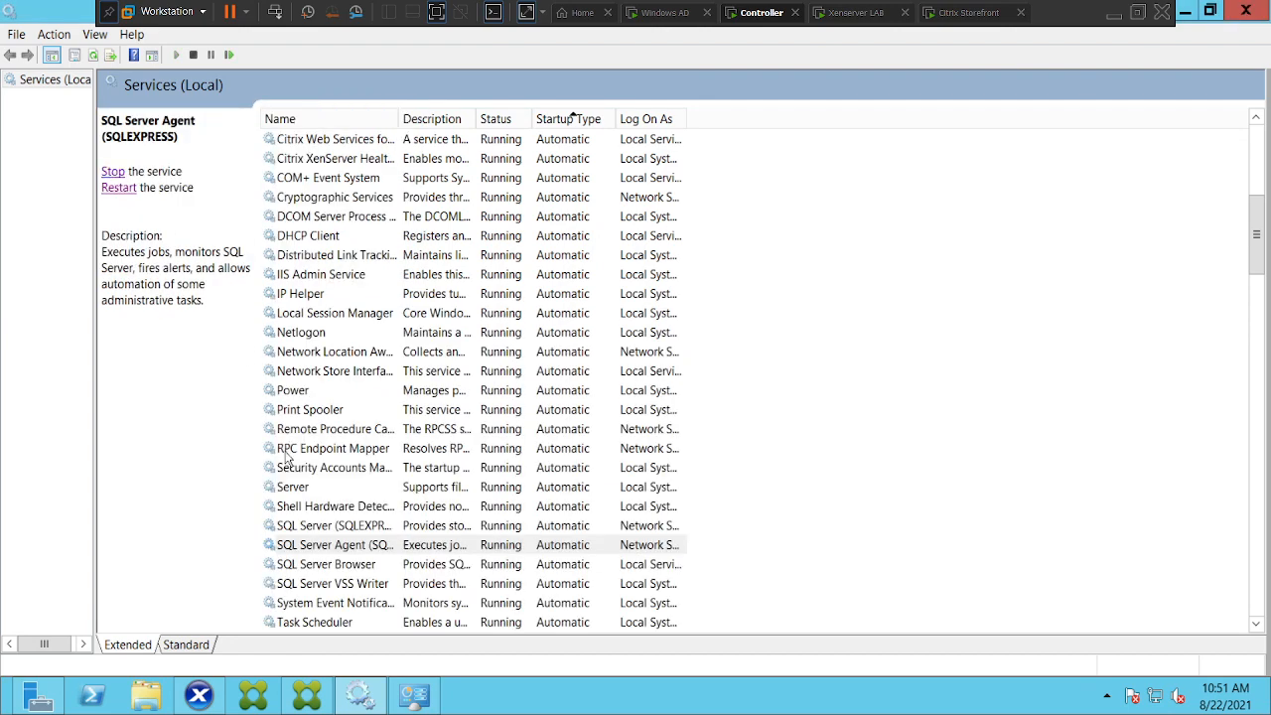
{"action": "left_click", "coordinate": [325, 548]}
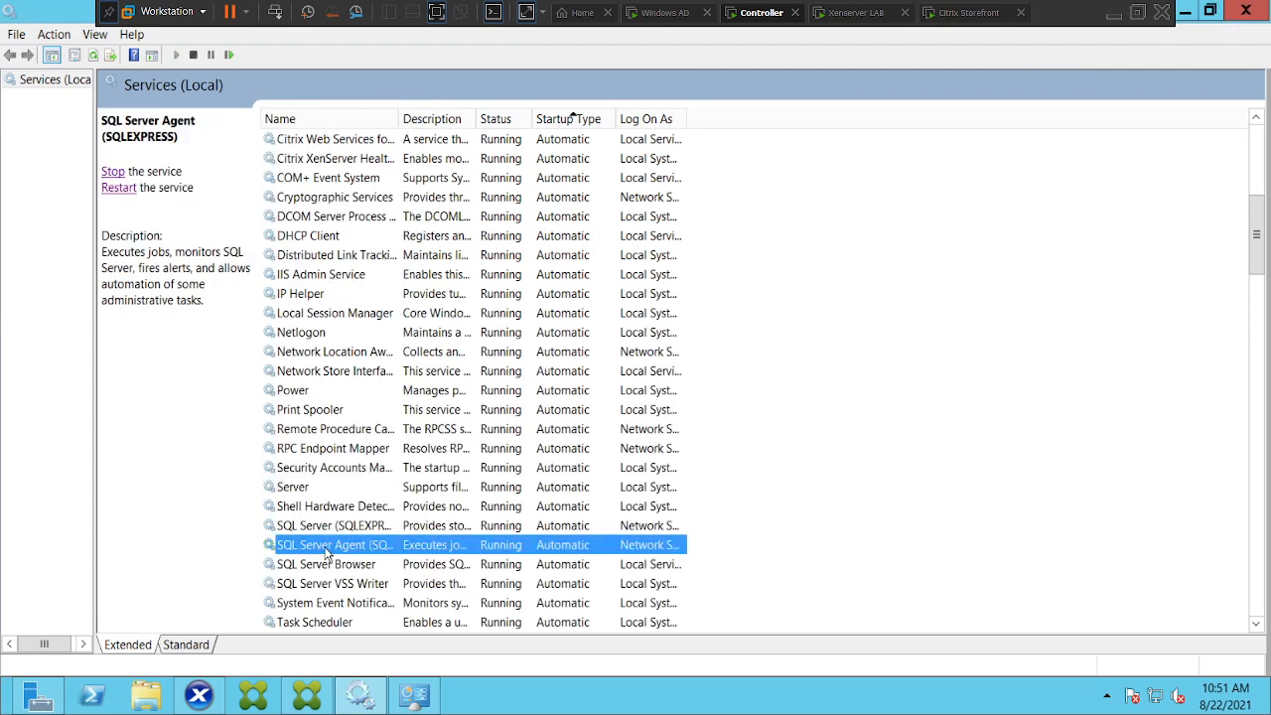
{"action": "right_click", "coordinate": [325, 552]}
{"action": "left_click", "coordinate": [379, 515]}
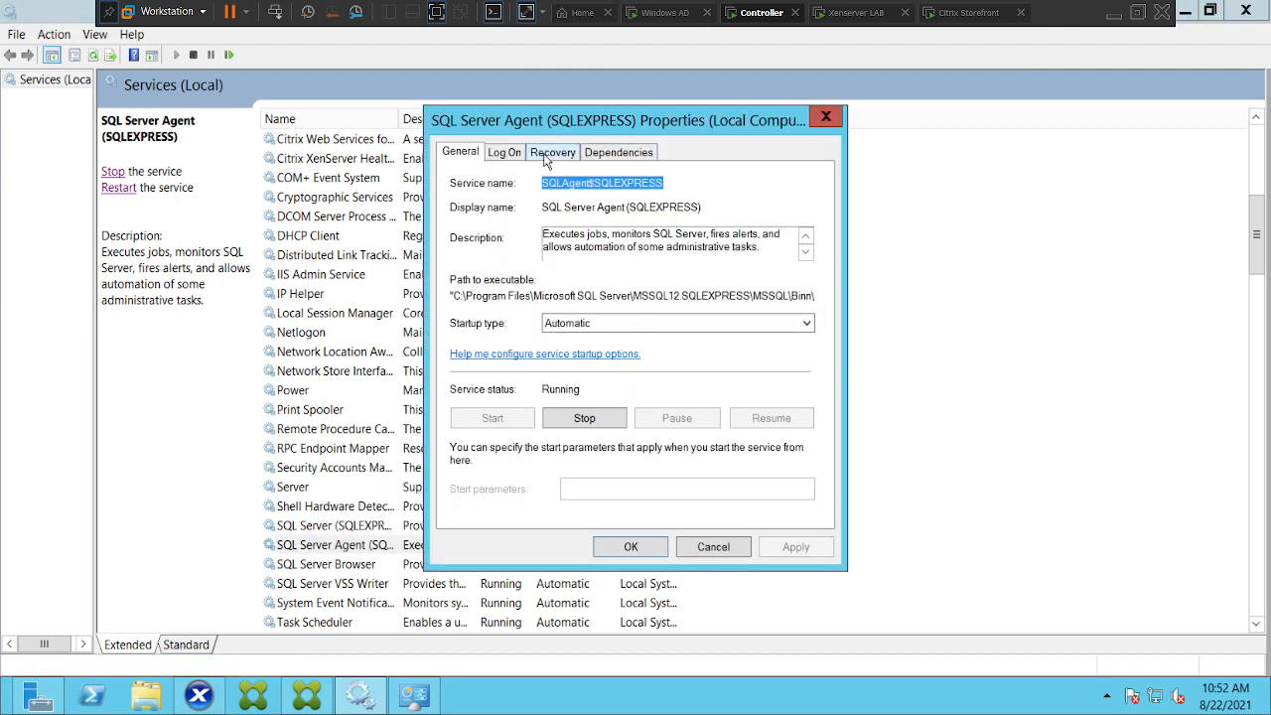
Review SQL Server Agent's Recovery tab settings, then close its Properties dialog
{"action": "left_click", "coordinate": [548, 155]}
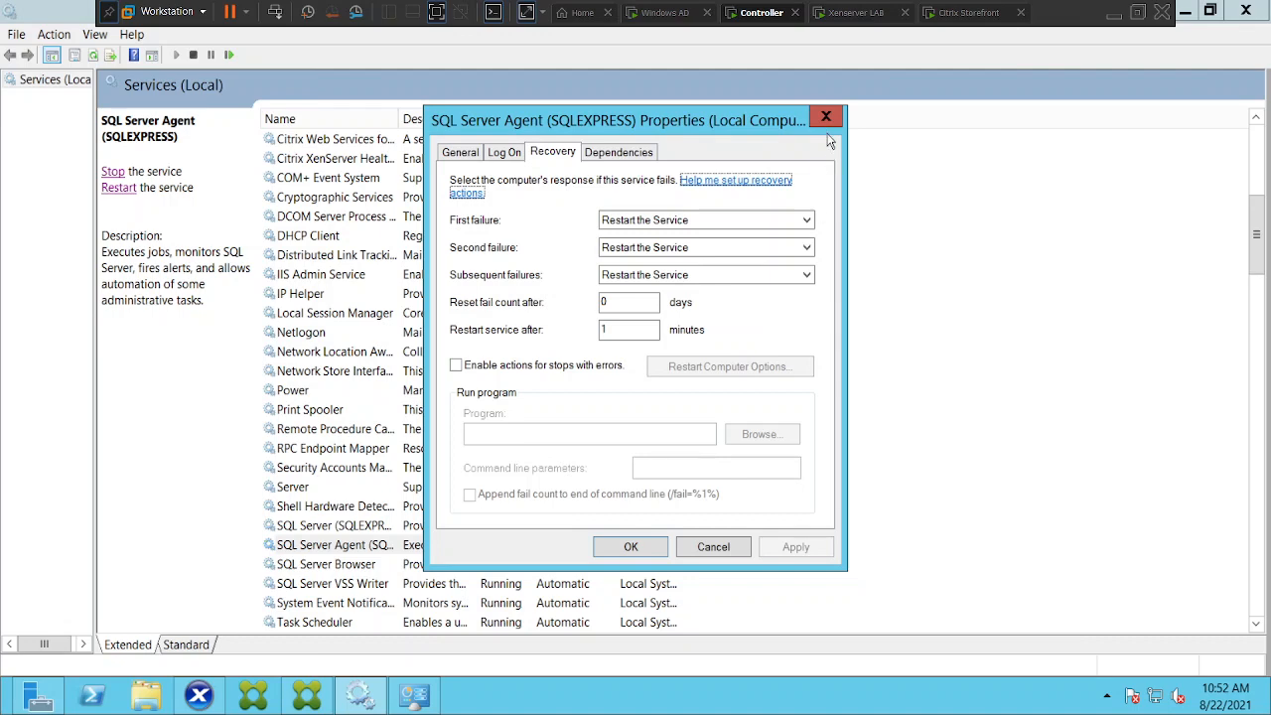
{"action": "left_click", "coordinate": [473, 156]}
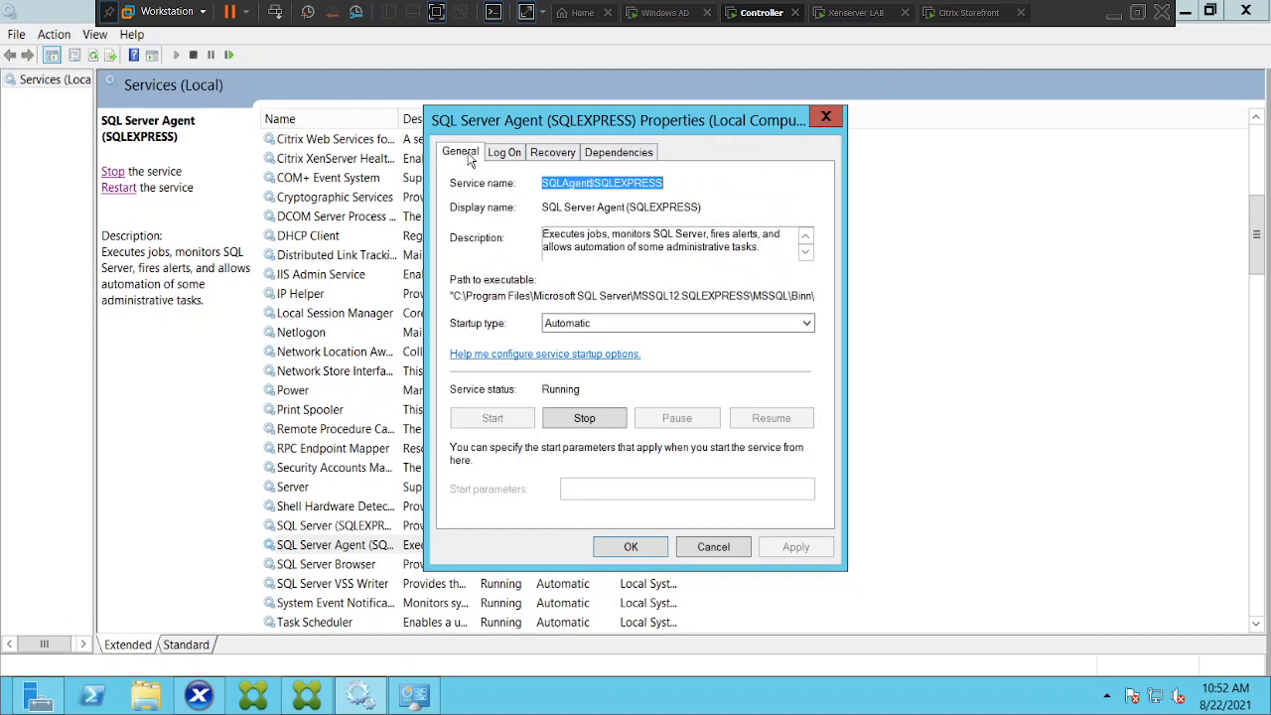
{"action": "left_click", "coordinate": [829, 120]}
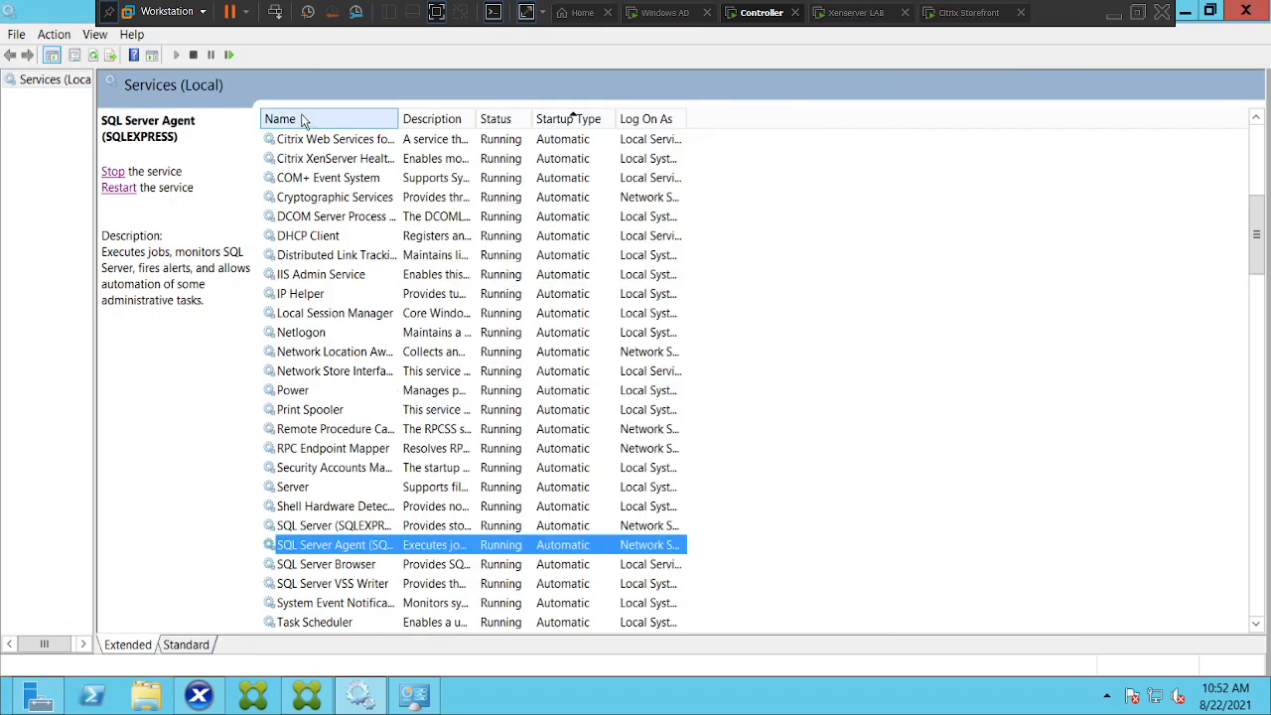
Start SQL Server Agent (SQLEXPRESS) again so it shows Running in Services
{"action": "left_click", "coordinate": [97, 61]}
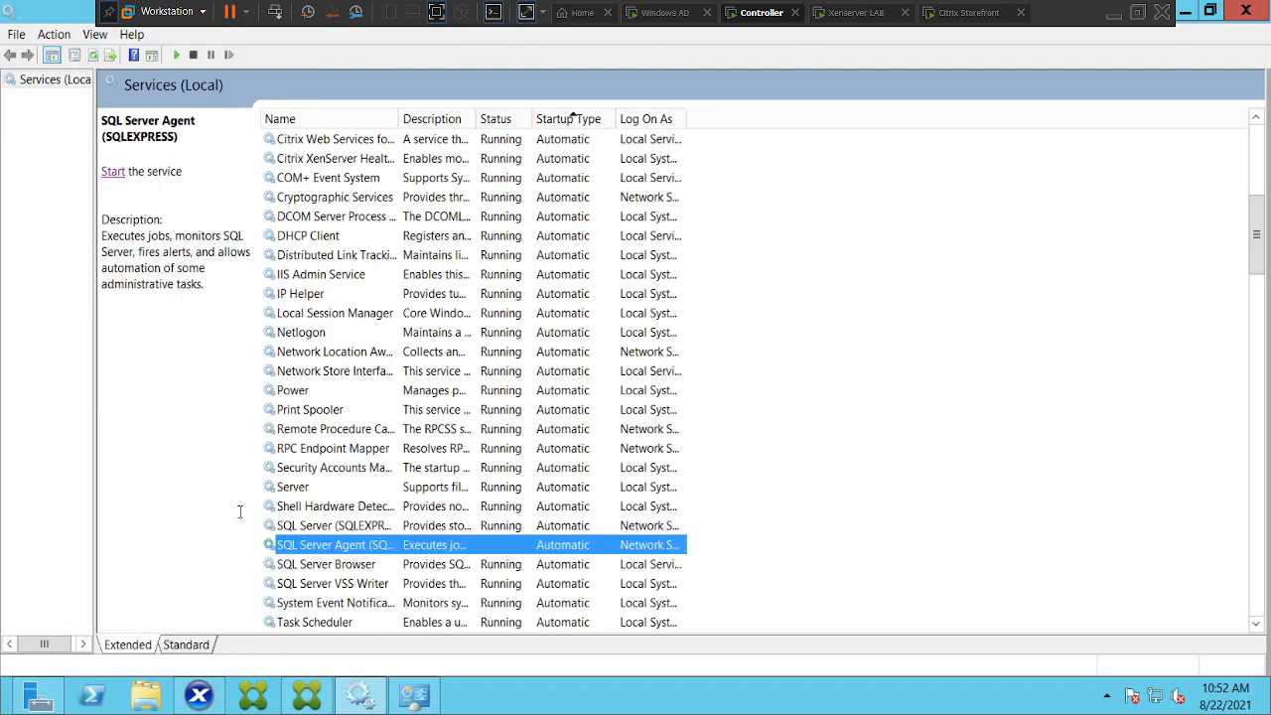
{"action": "left_click", "coordinate": [112, 174]}
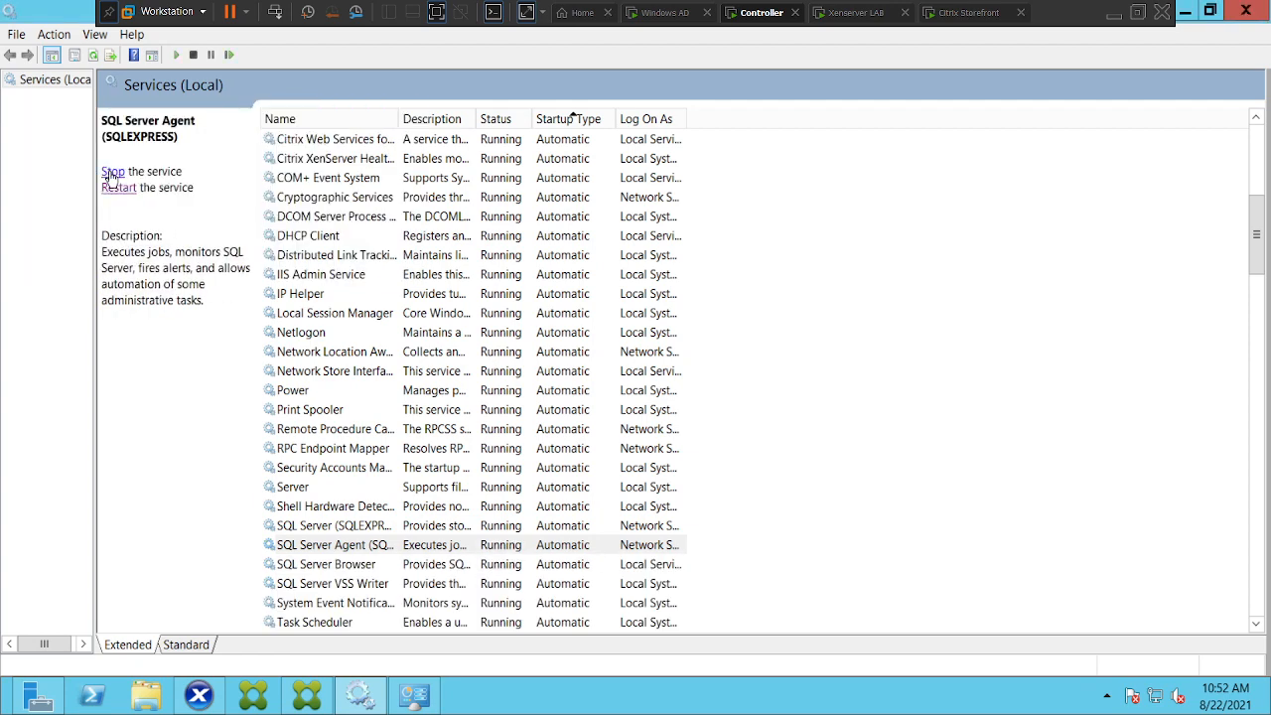
{"action": "left_click", "coordinate": [330, 545]}
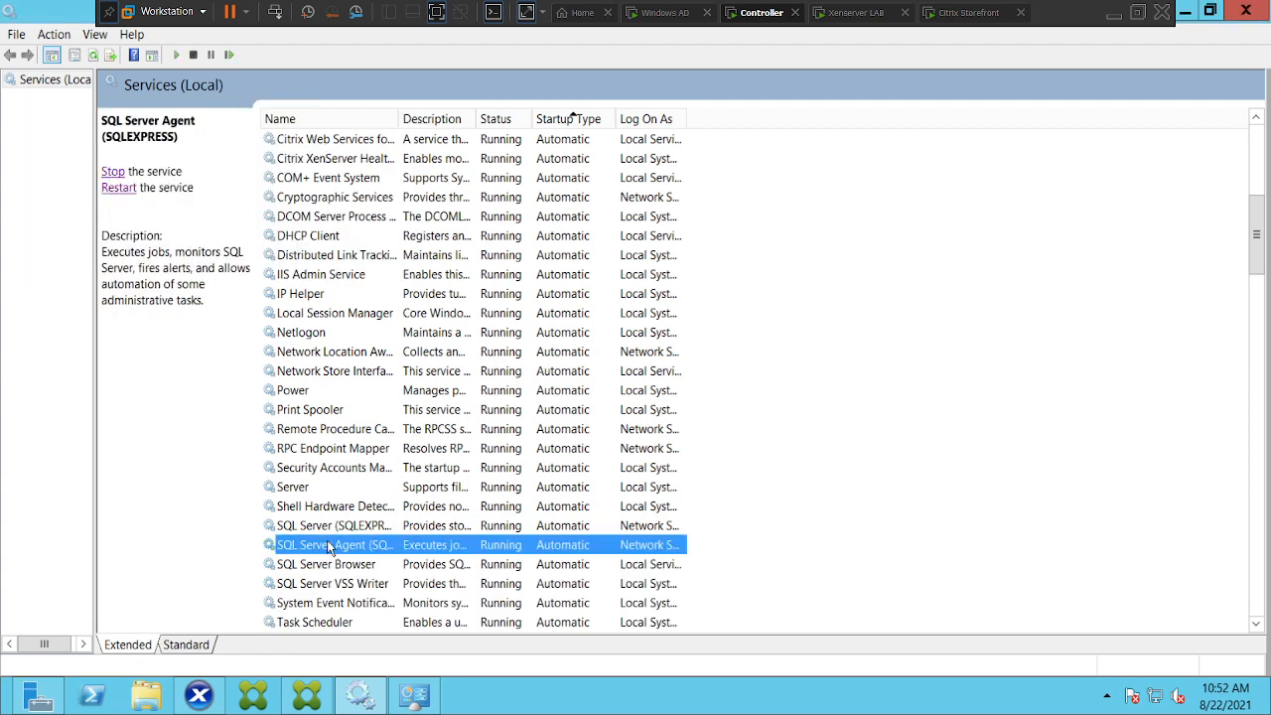
{"action": "left_click", "coordinate": [1257, 624]}
{"action": "left_click_drag", "start_coordinate": [1256, 628], "coordinate": [1257, 628]}
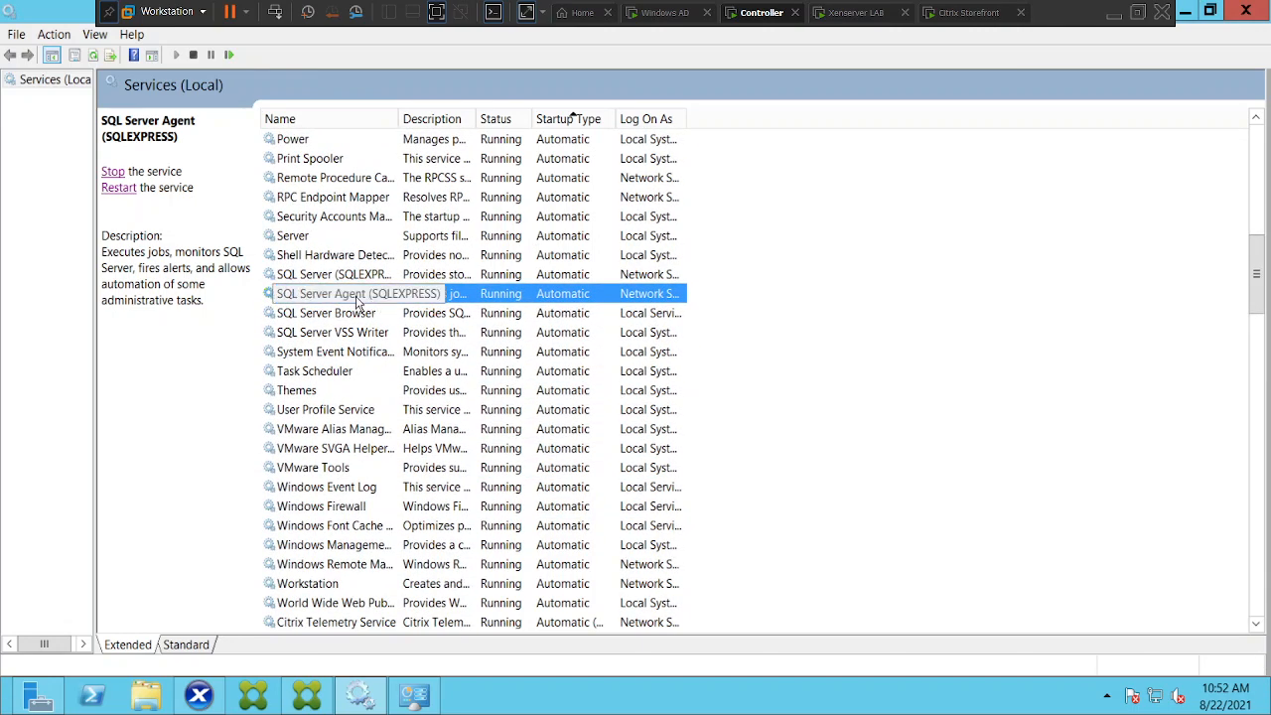
{"action": "left_click", "coordinate": [329, 276]}
{"action": "right_click", "coordinate": [327, 278]}
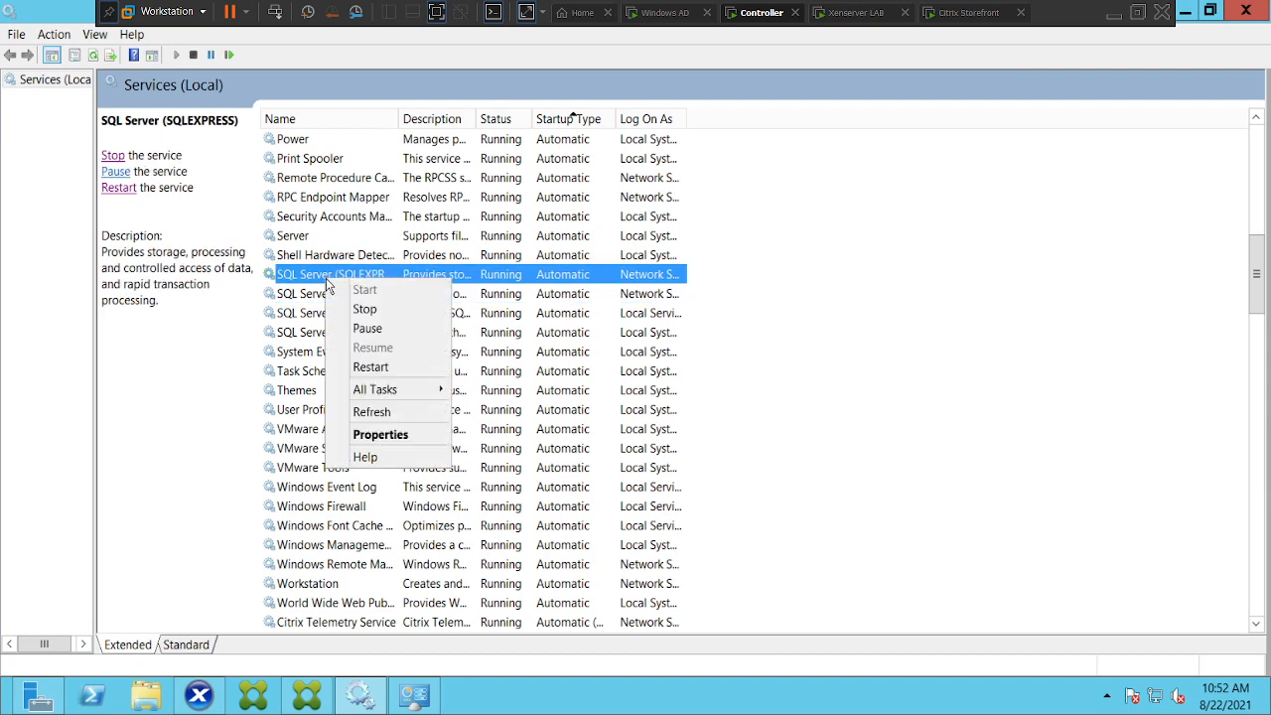
{"action": "left_click", "coordinate": [408, 434]}
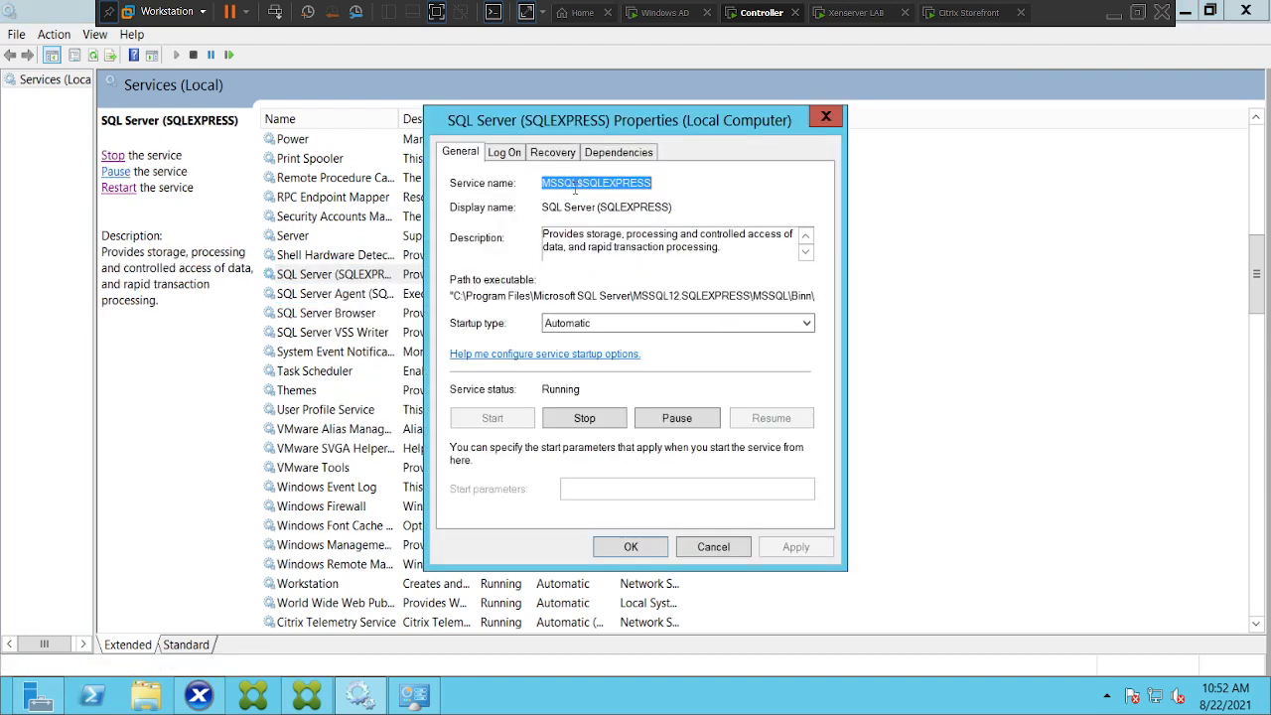
{"action": "left_click", "coordinate": [611, 156]}
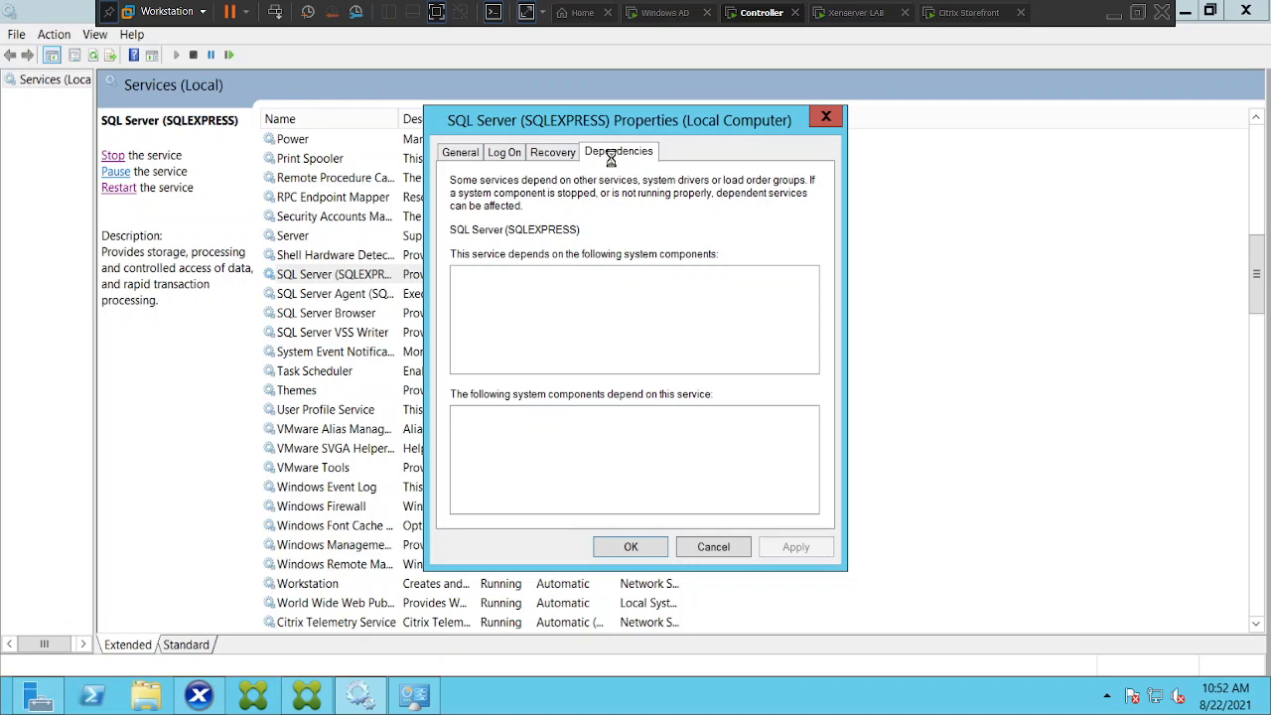
{"action": "left_click", "coordinate": [825, 119]}
{"action": "left_click", "coordinate": [309, 296]}
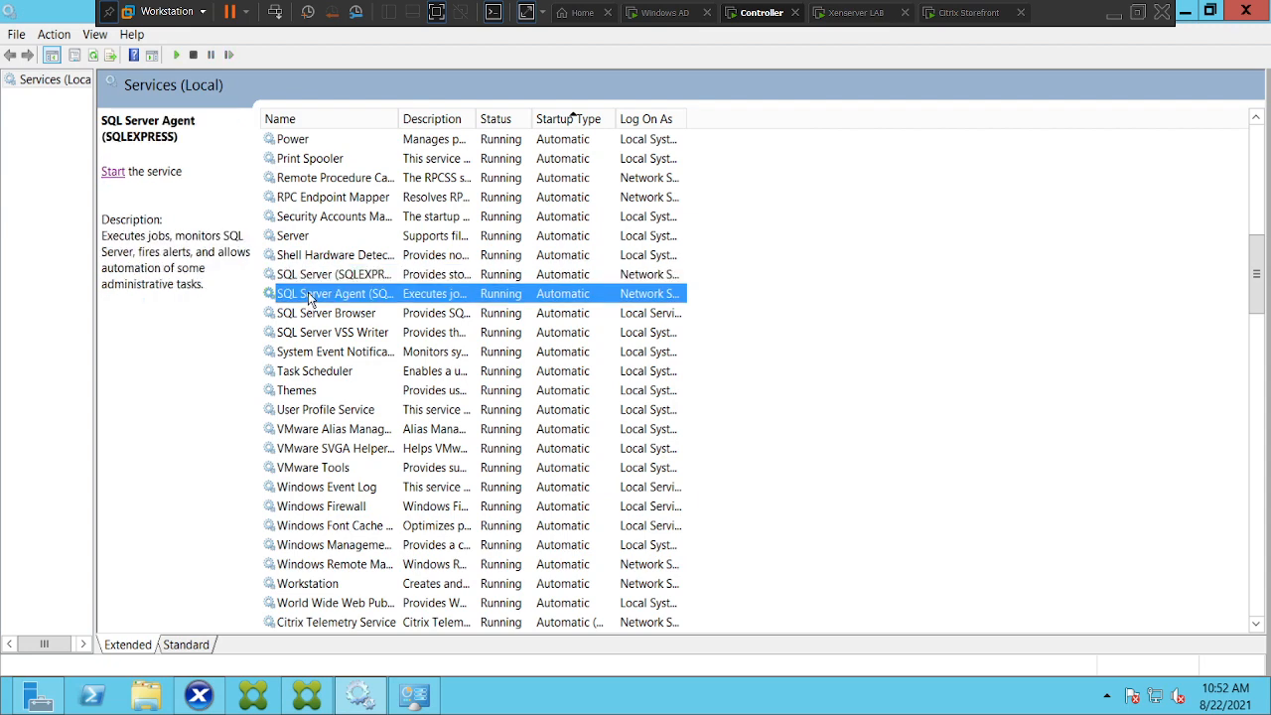
{"action": "right_click", "coordinate": [309, 296]}
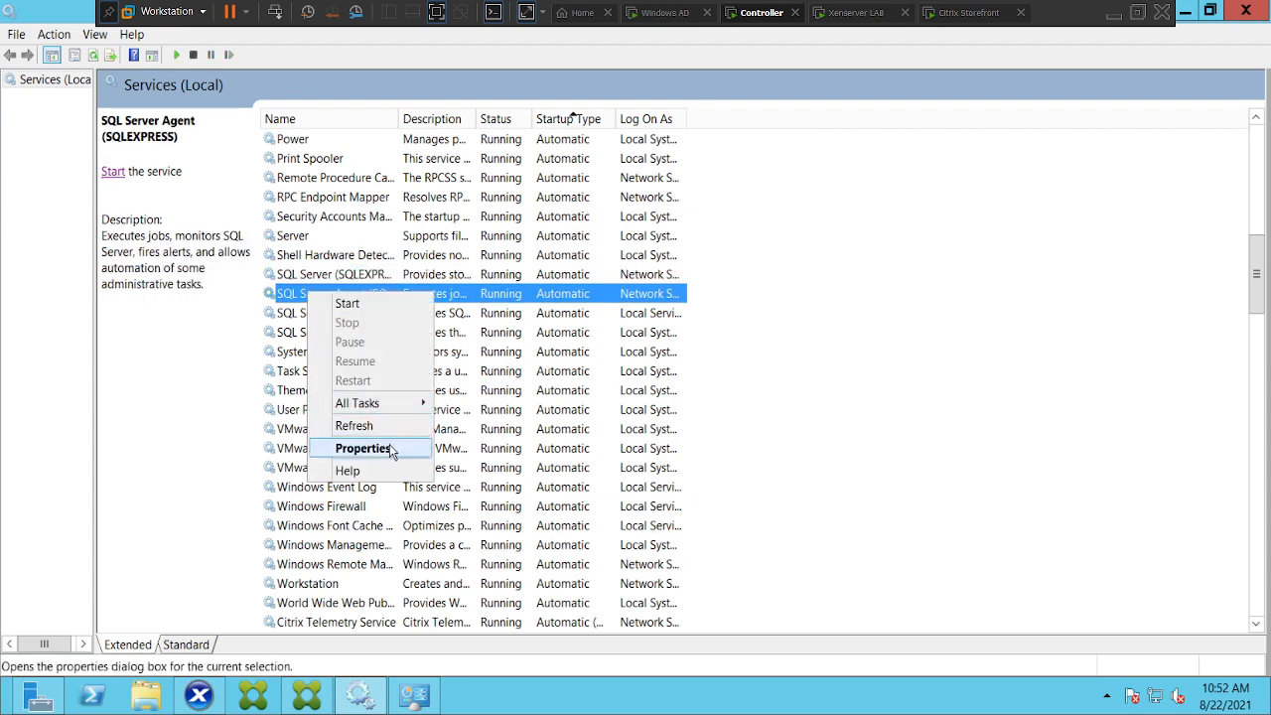
{"action": "left_click", "coordinate": [390, 449]}
{"action": "left_click", "coordinate": [613, 153]}
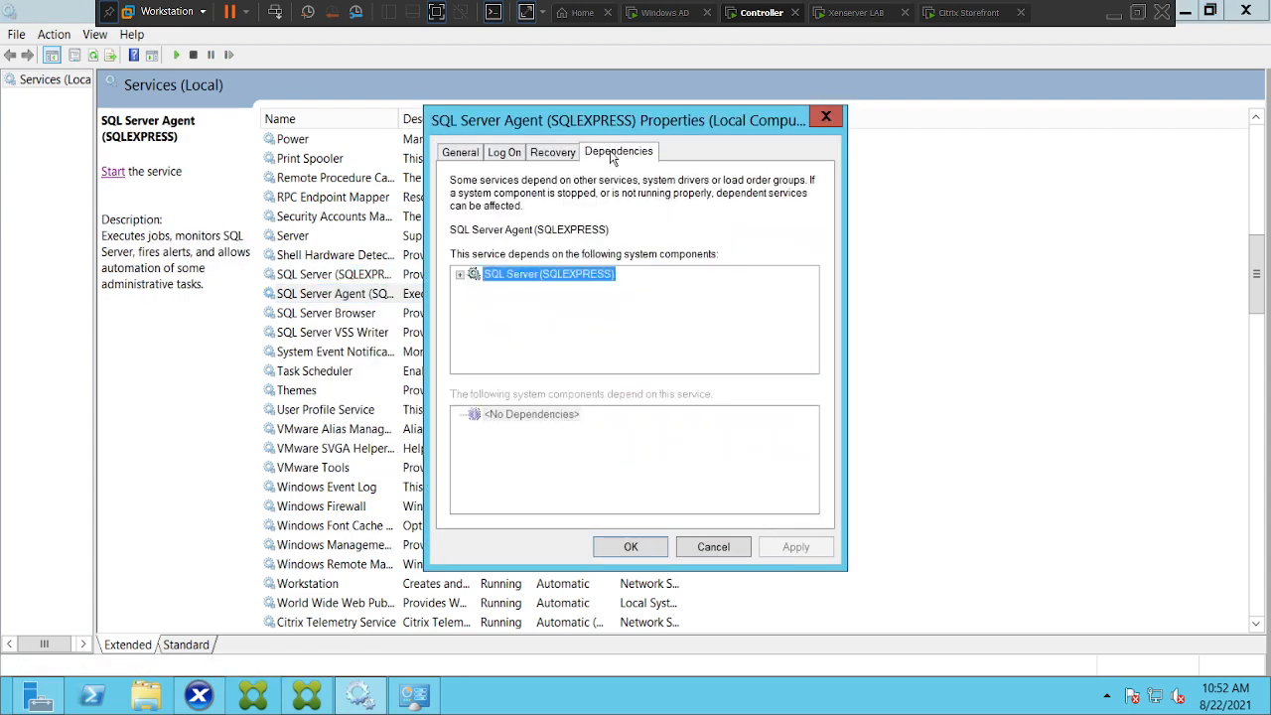
{"action": "left_click", "coordinate": [824, 118]}
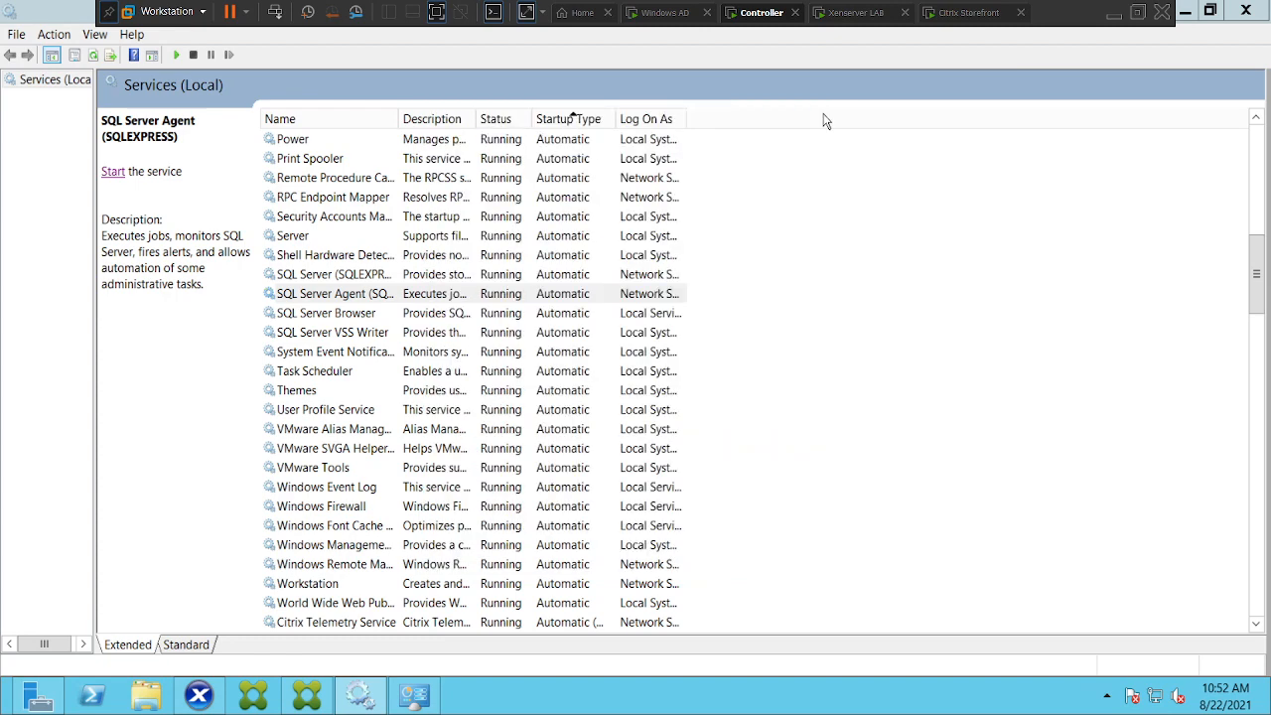
{"action": "scroll", "coordinate": [1259, 154], "scroll_direction": "up", "scroll_amount": 12}
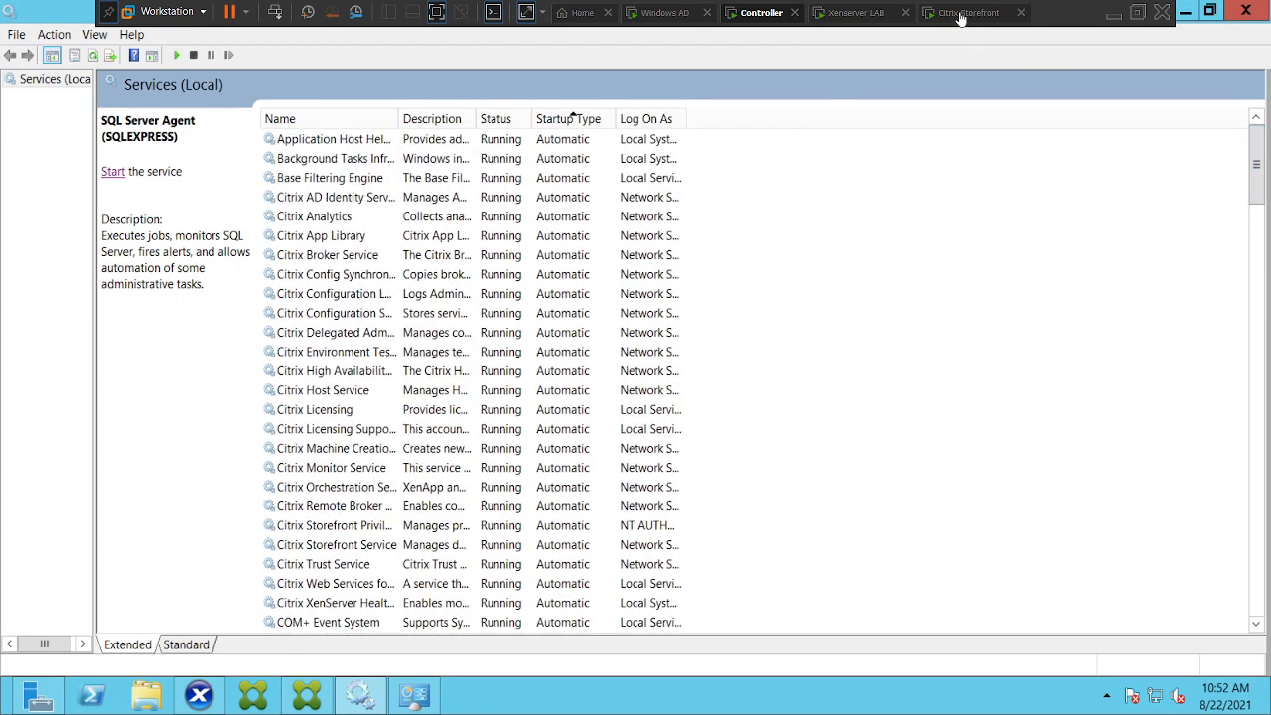
Reconnect Citrix Studio to the existing Delivery Controller address, loading the Sales 2012 catalog and Sales Notepad group
{"action": "left_click", "coordinate": [306, 695]}
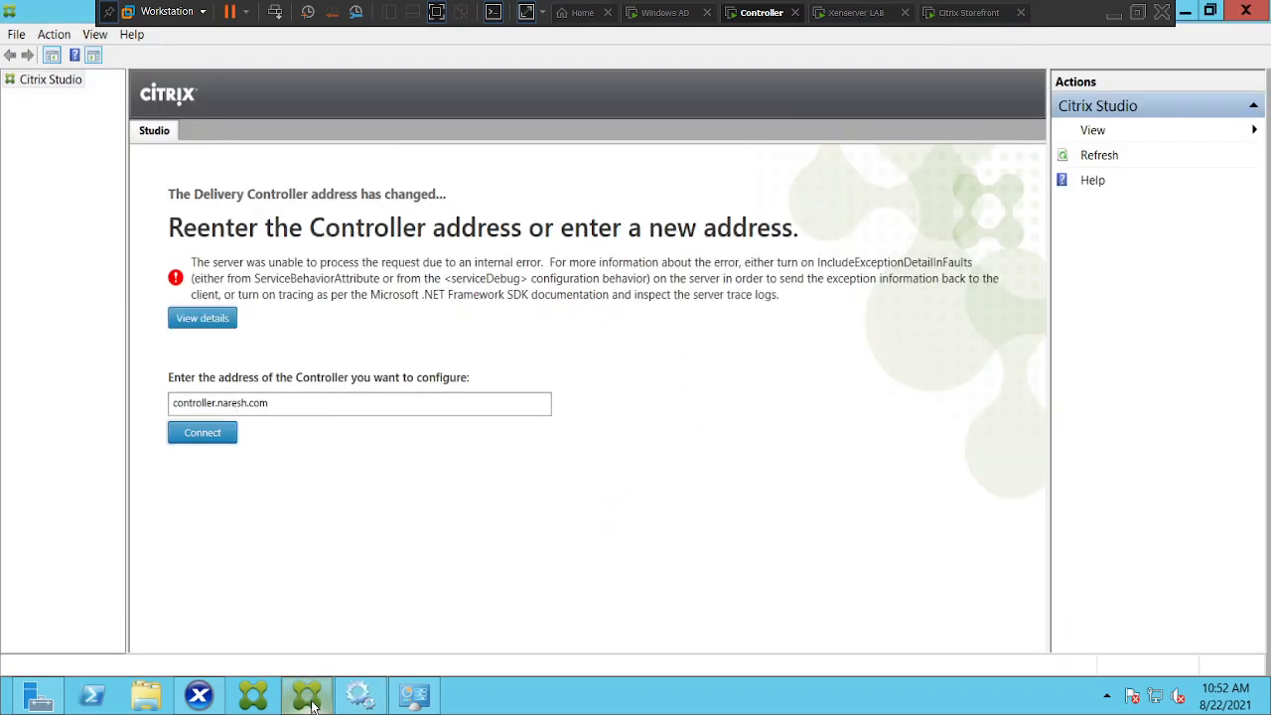
{"action": "left_click", "coordinate": [197, 437]}
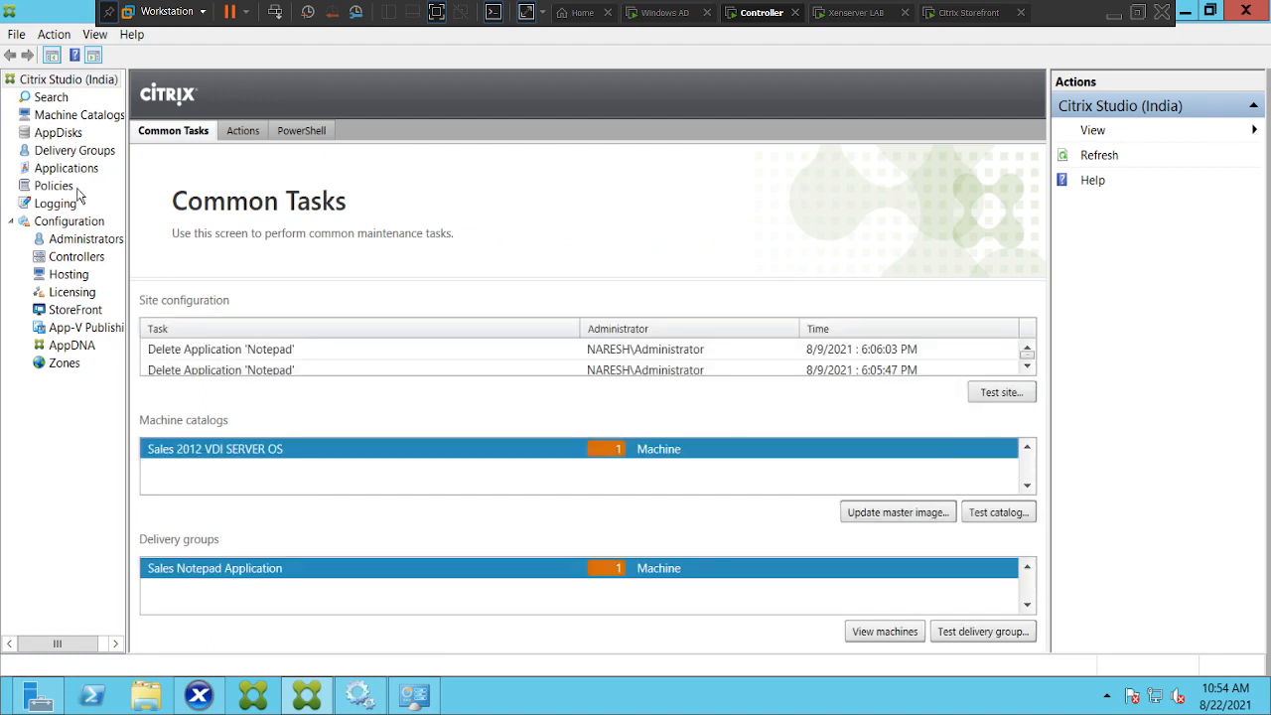
{"action": "left_click", "coordinate": [964, 13]}
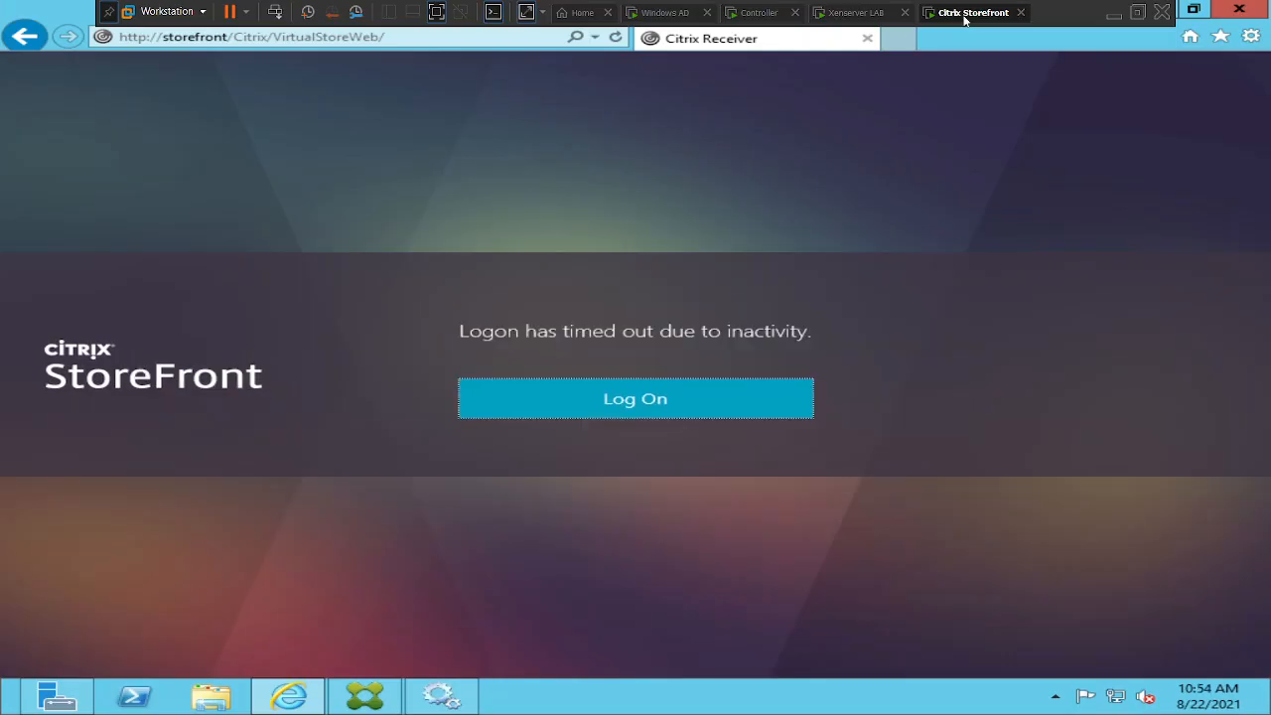
Log on to StoreFront with the domain administrator's user name and password
{"action": "left_click", "coordinate": [558, 409]}
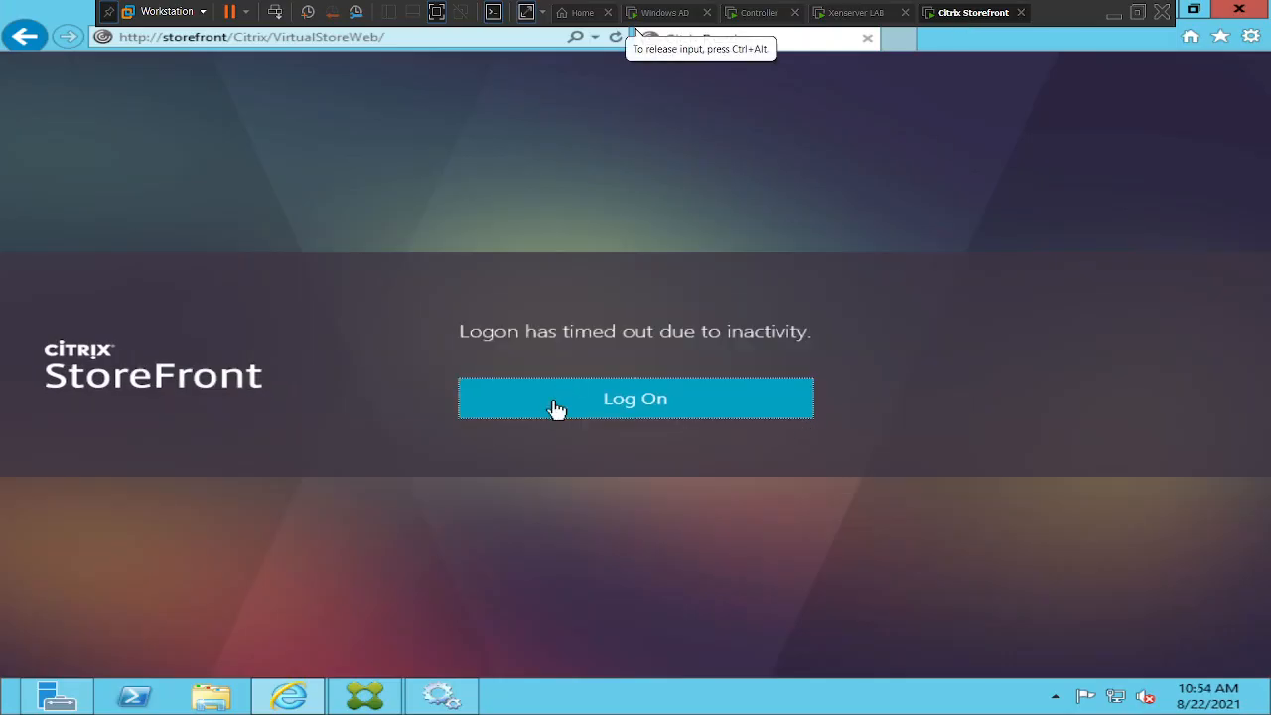
{"action": "left_click", "coordinate": [683, 406]}
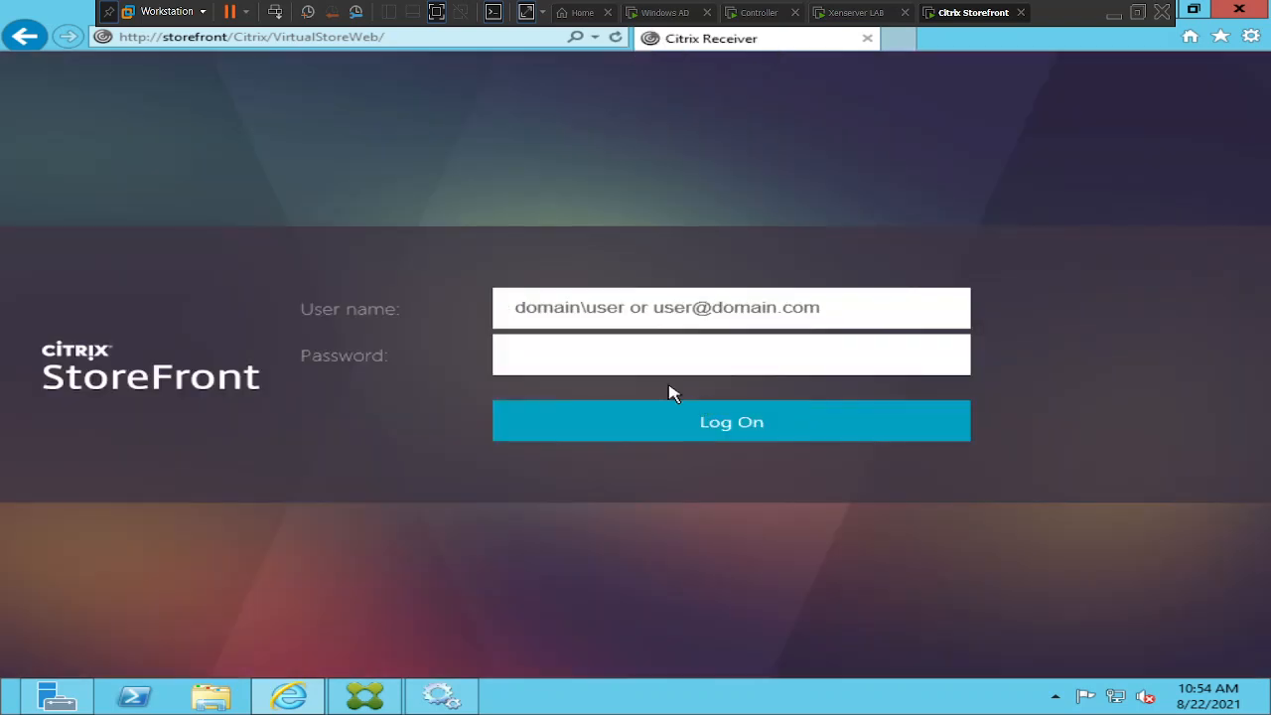
{"action": "type", "text": "na"}
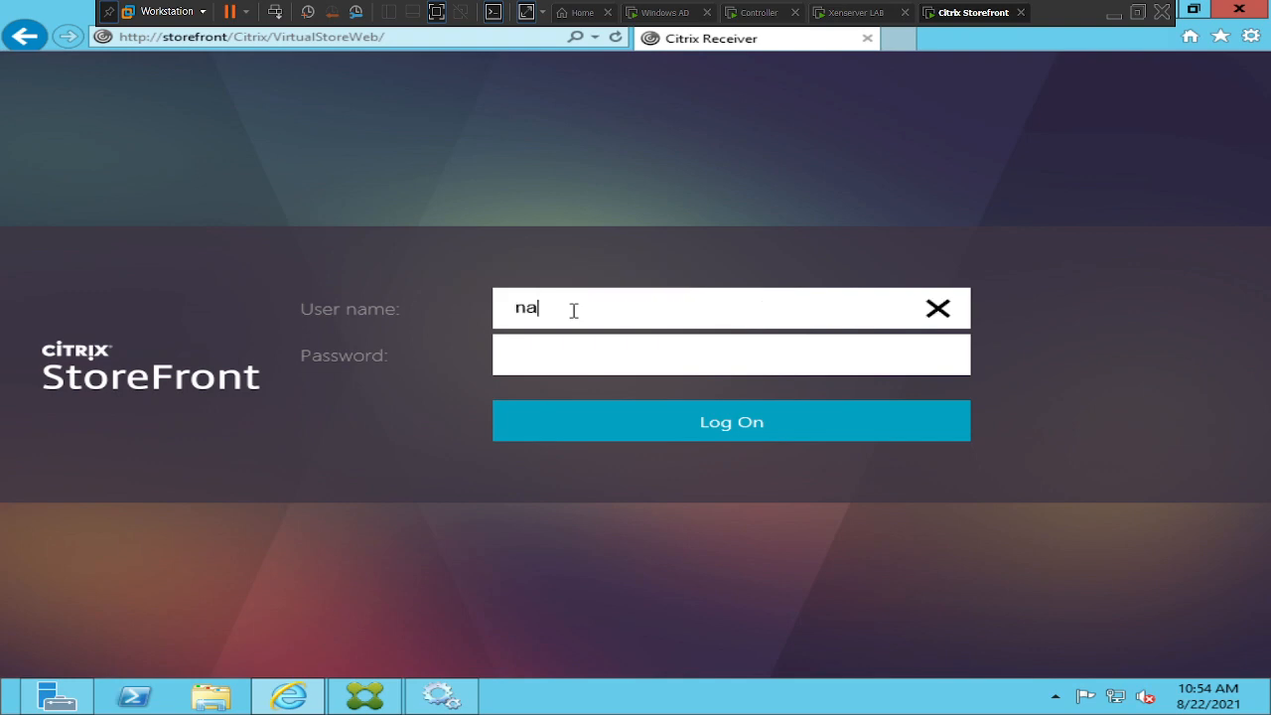
{"action": "type", "text": "resh.com\\ad"}
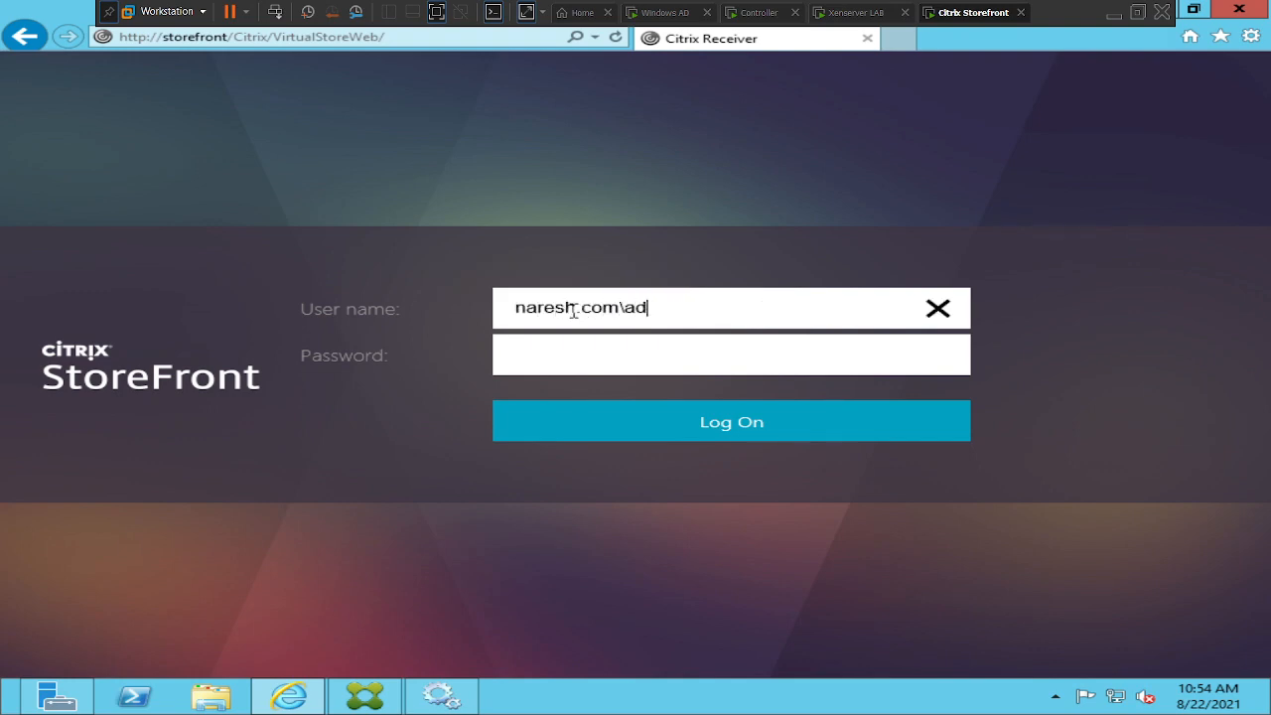
{"action": "type", "text": "ministrator"}
{"action": "key", "text": "Tab"}
{"action": "type", "text": "Password1"}
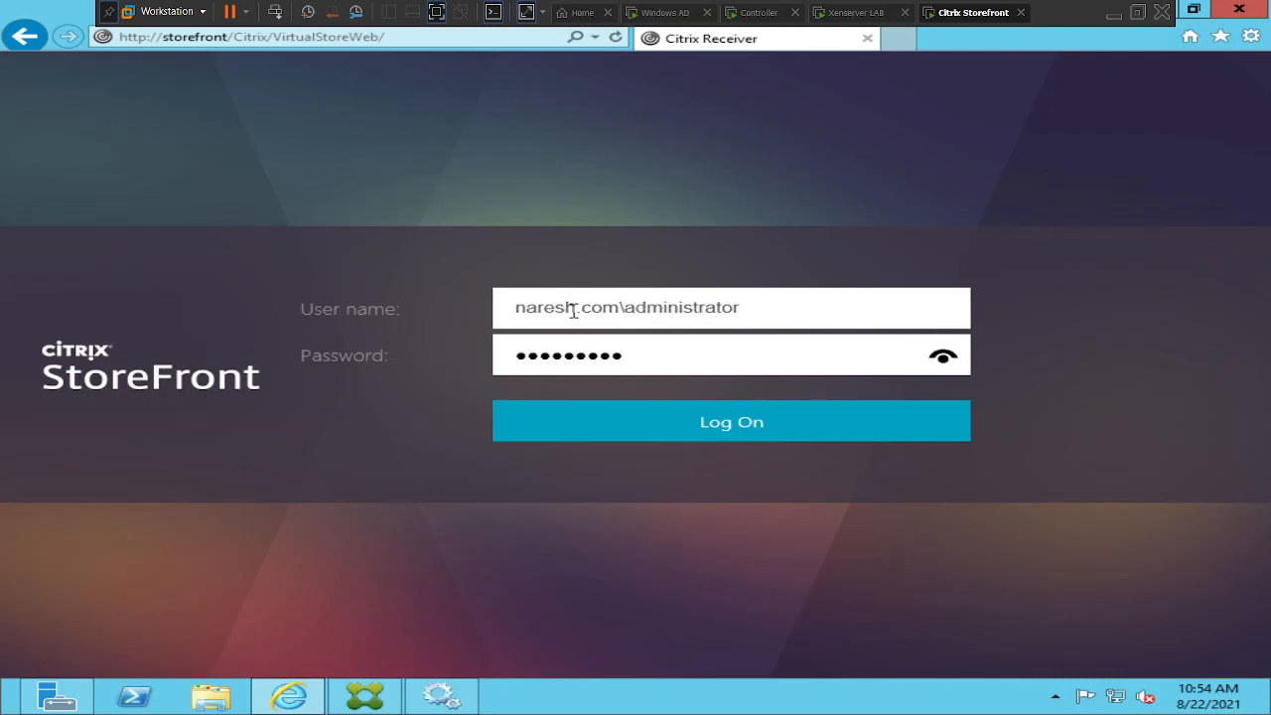
{"action": "type", "text": "23456"}
{"action": "key", "text": "Return"}
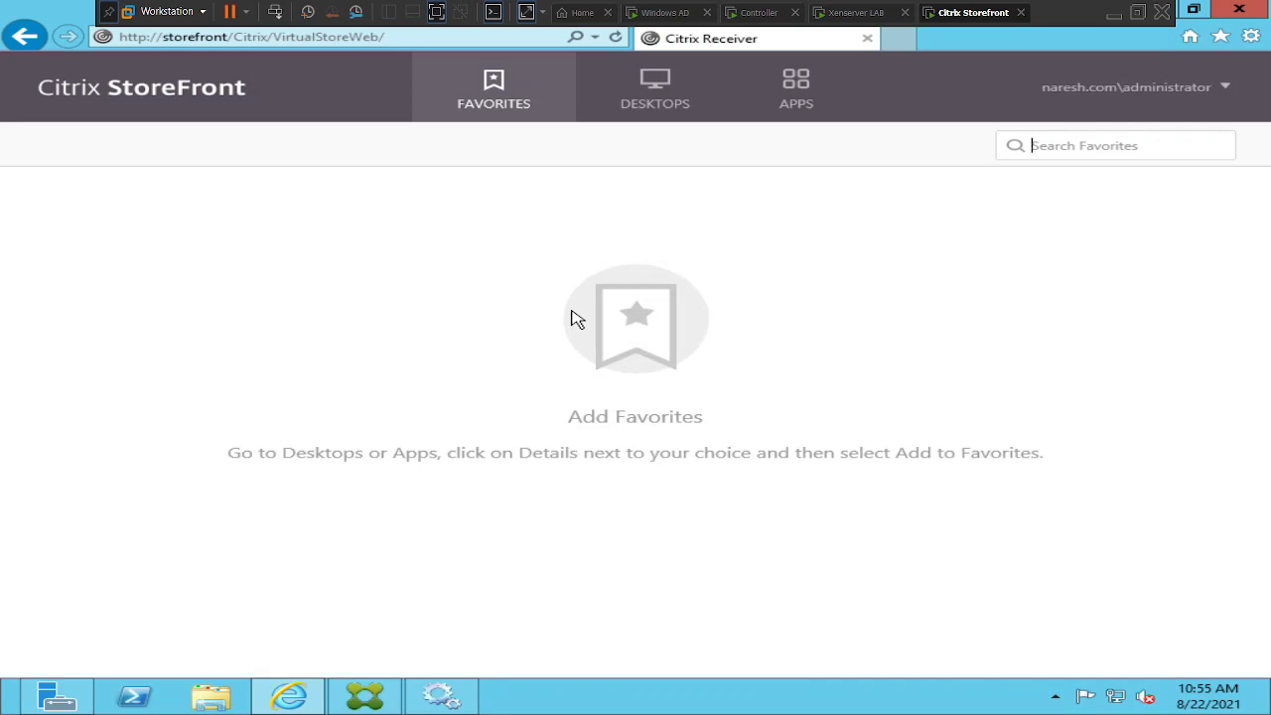
Check StoreFront's Apps and Desktops pages list the Notepad app and desktop, then minimise the VM window
{"action": "left_click", "coordinate": [786, 113]}
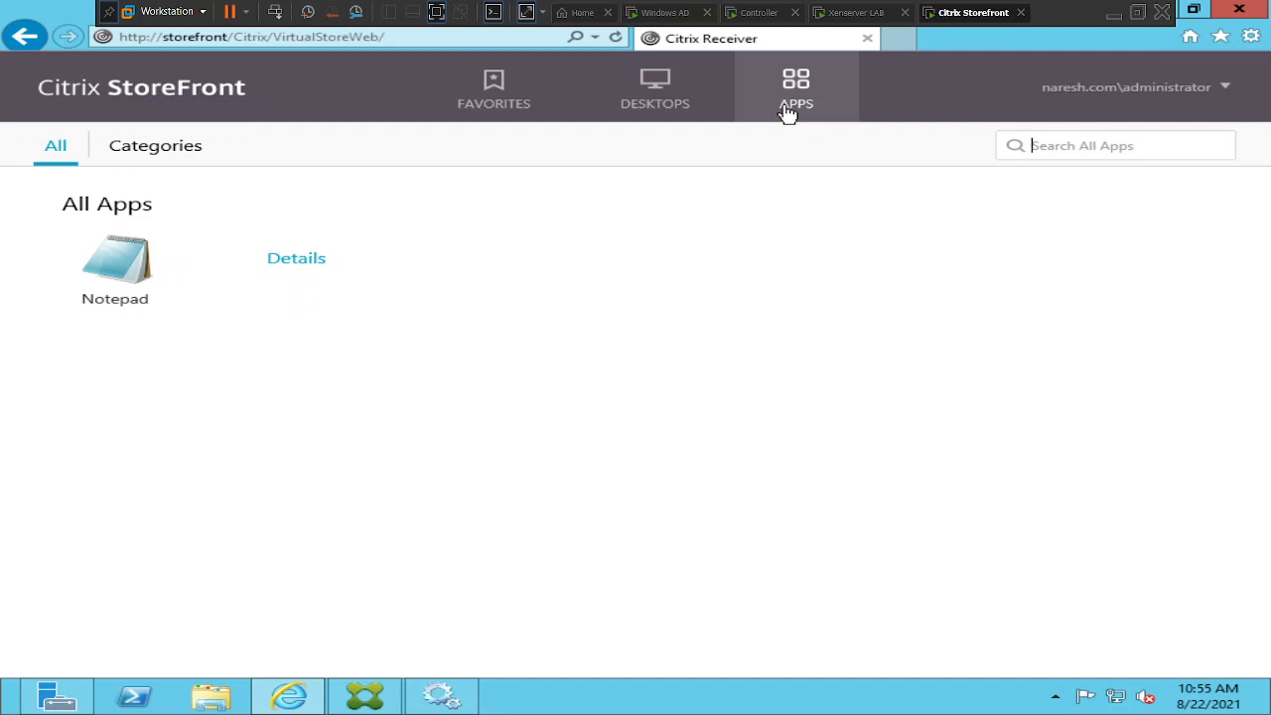
{"action": "left_click", "coordinate": [674, 112]}
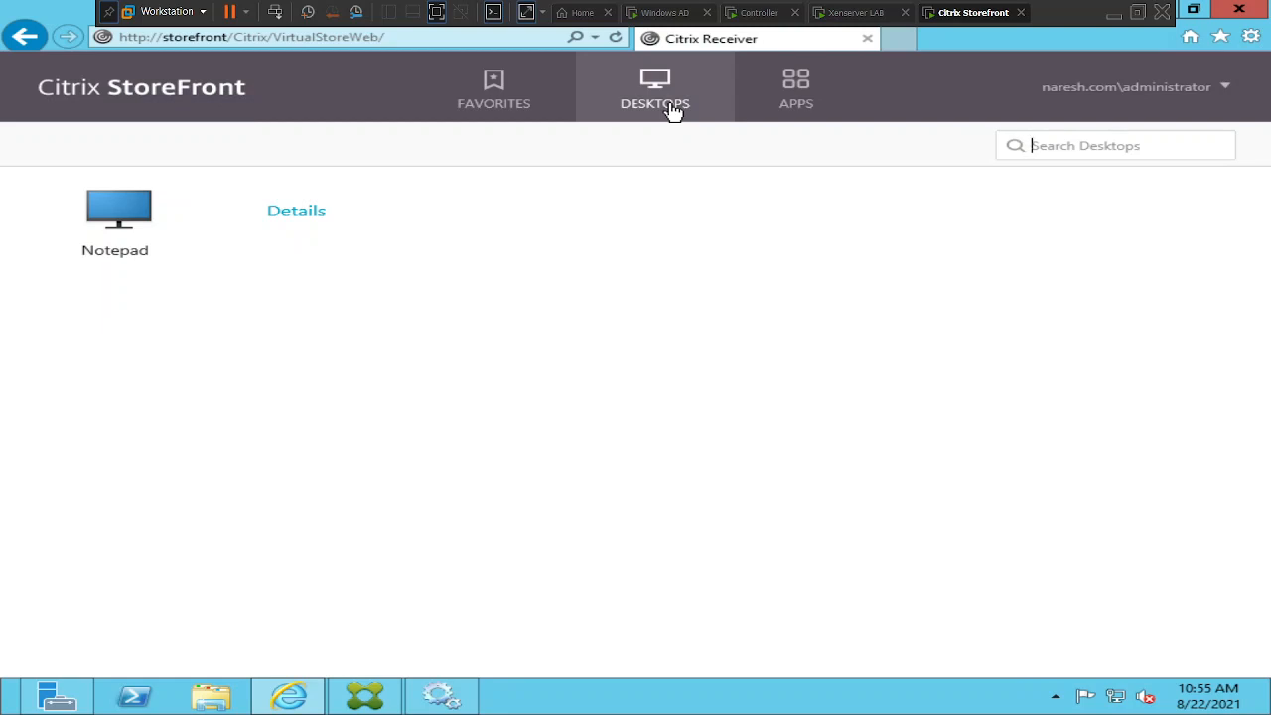
{"action": "left_click", "coordinate": [1116, 14]}
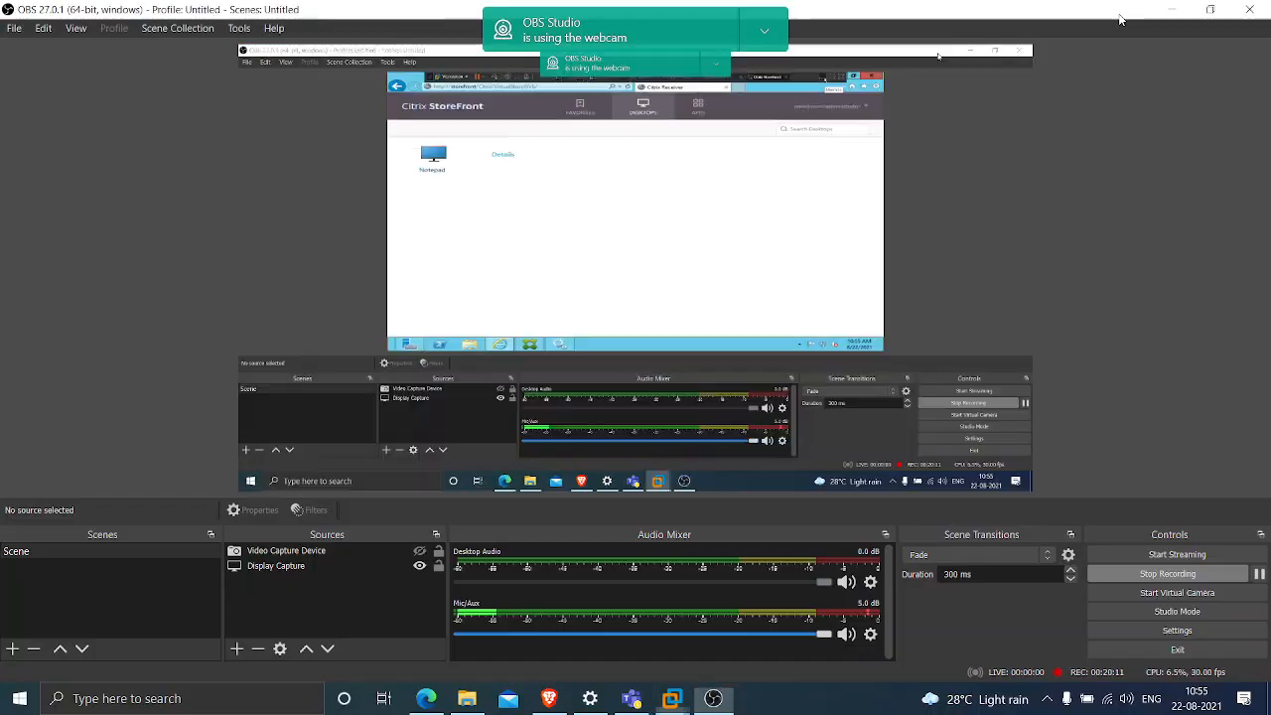